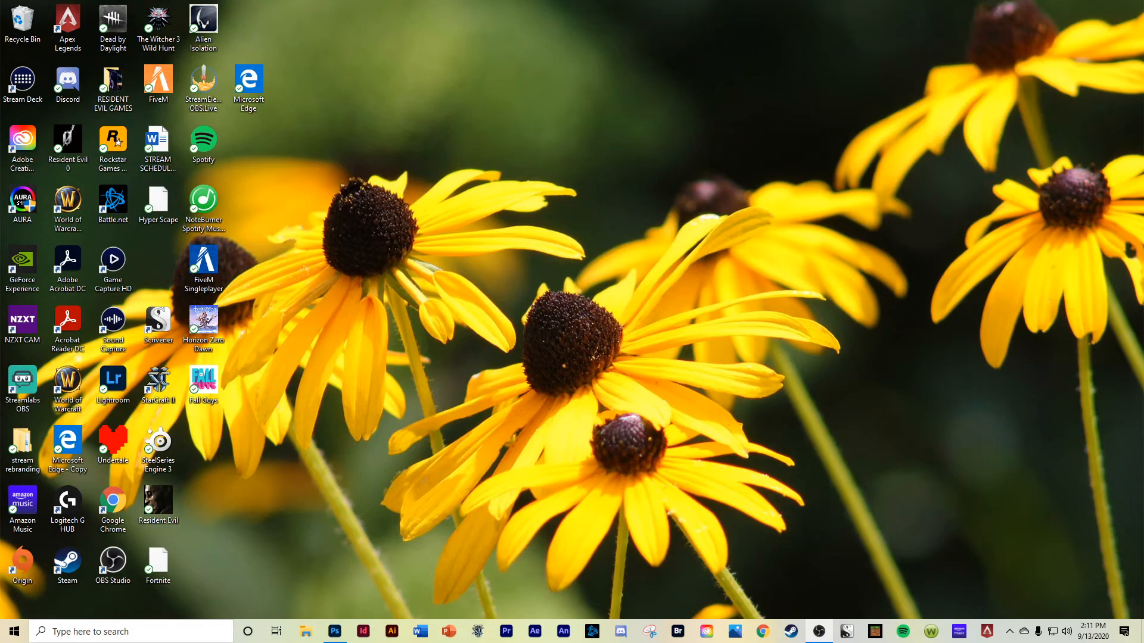
Step: Switch to Photoshop and place the horse 1 image in the blank Untitled-1 document
click(335, 631)
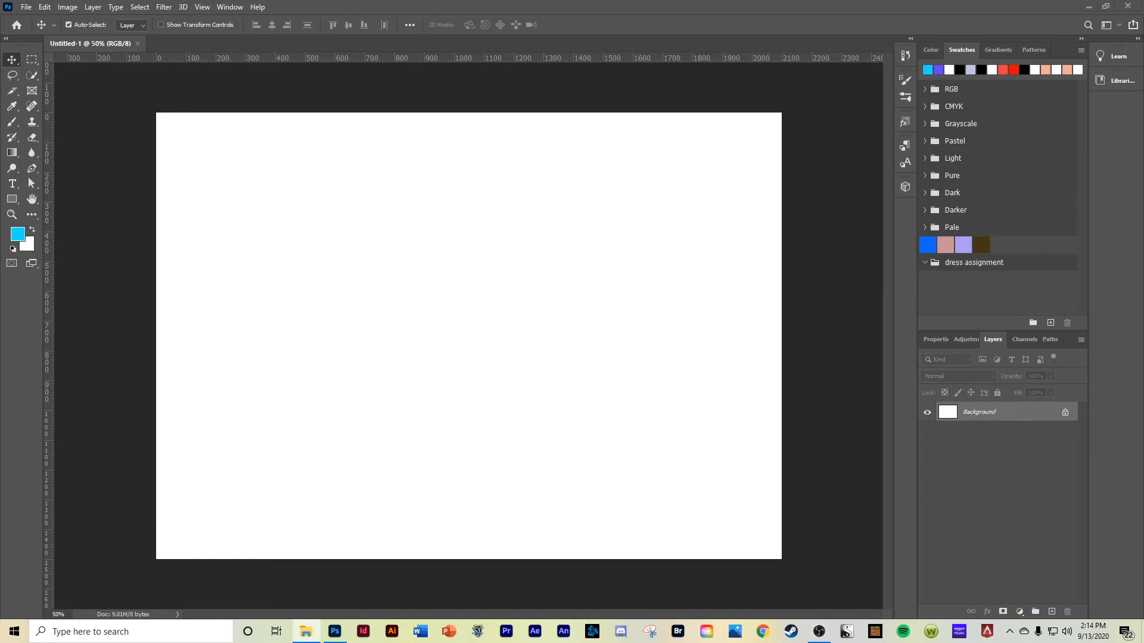
drag(274, 319, 495, 315)
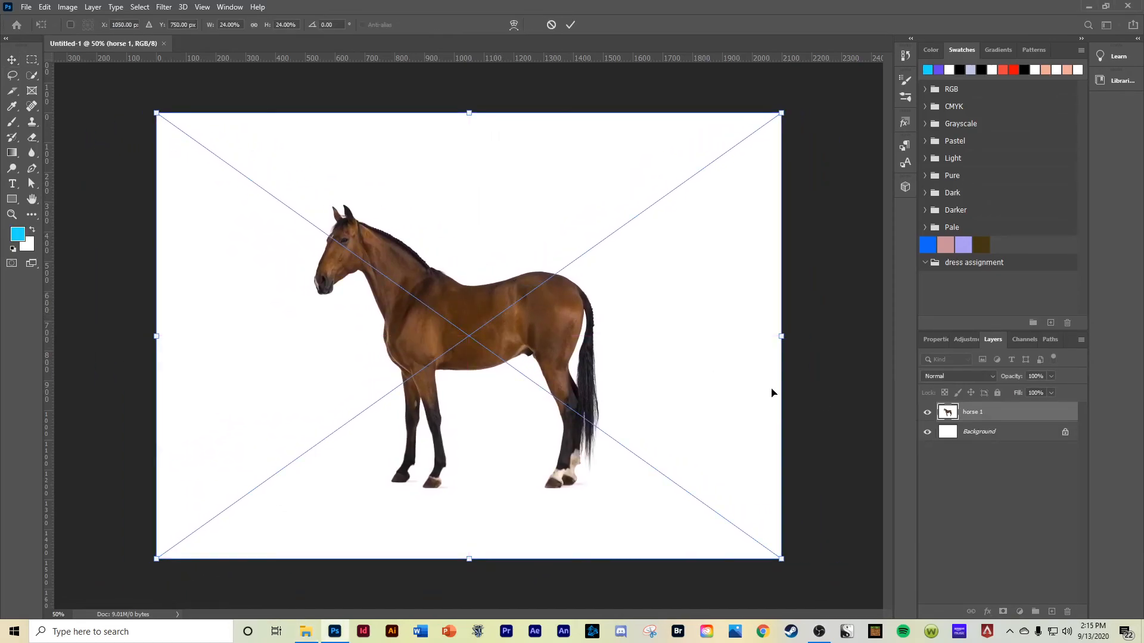
Step: Convert the locked Background into a regular layer and give it a light lavender-blue Color Overlay
click(1019, 439)
double_click(1019, 439)
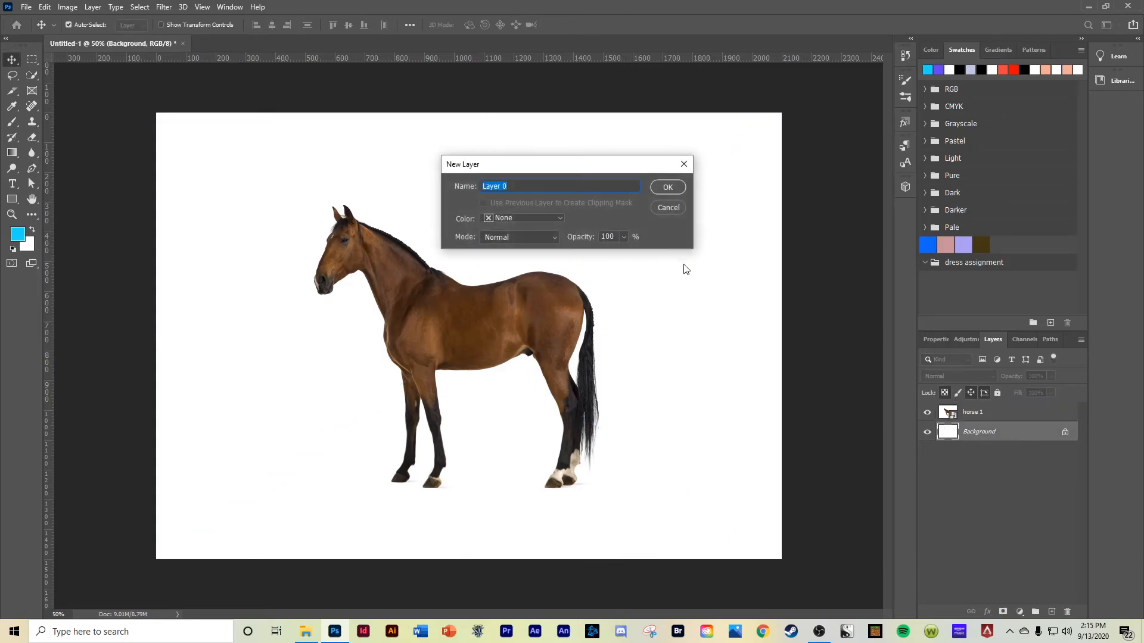
click(669, 187)
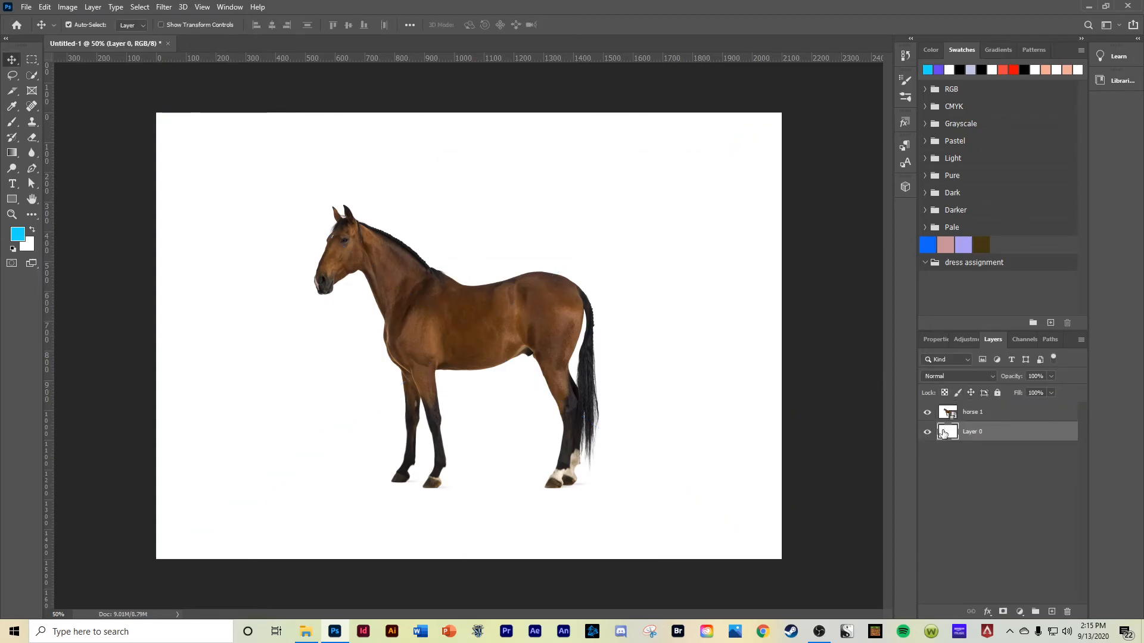
double_click(944, 434)
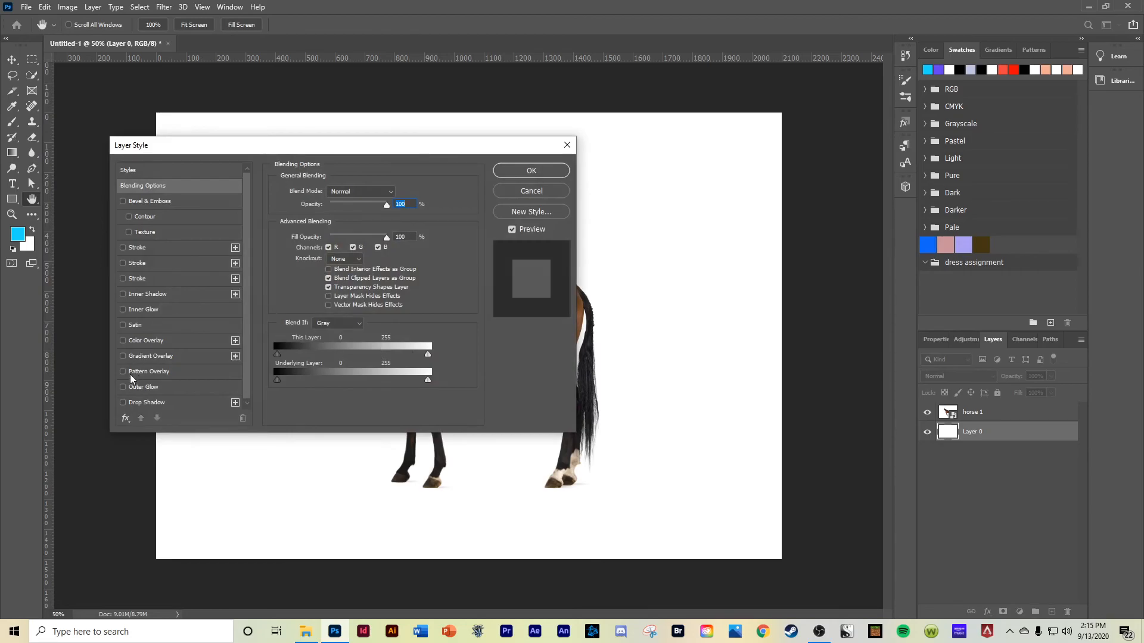
click(144, 341)
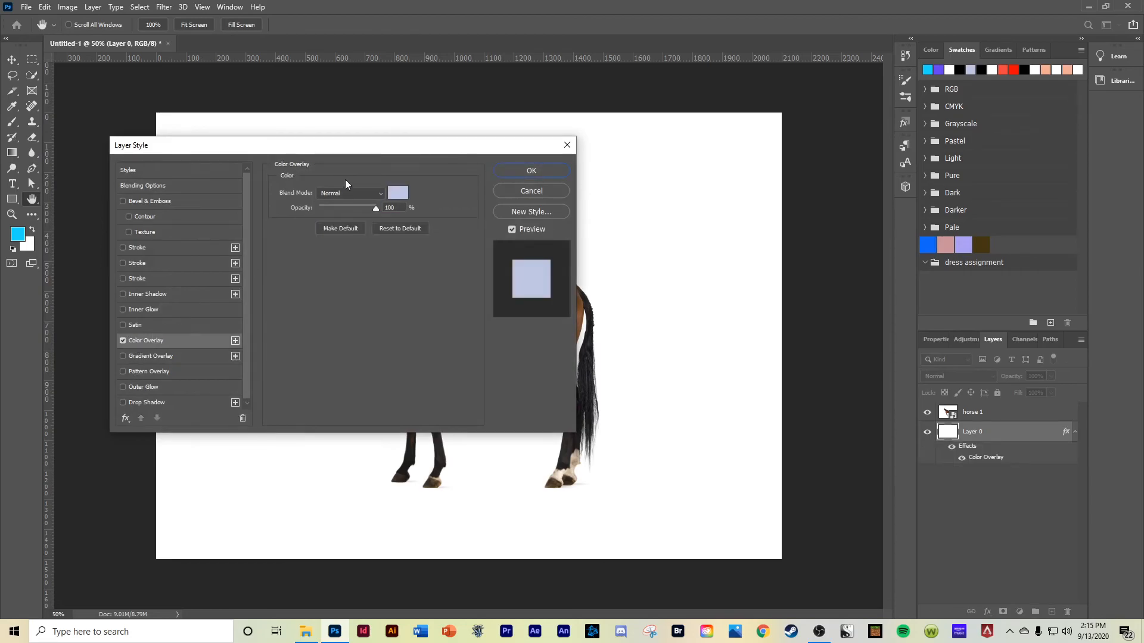
click(531, 170)
Step: Shift the horse 1 image aside to expose the coloured layer beneath it, and realign the image with the canvas
key(v)
mouse_move(427, 327)
mouse_down()
mouse_move(626, 286)
mouse_move(704, 356)
mouse_move(402, 479)
mouse_move(407, 320)
mouse_up()
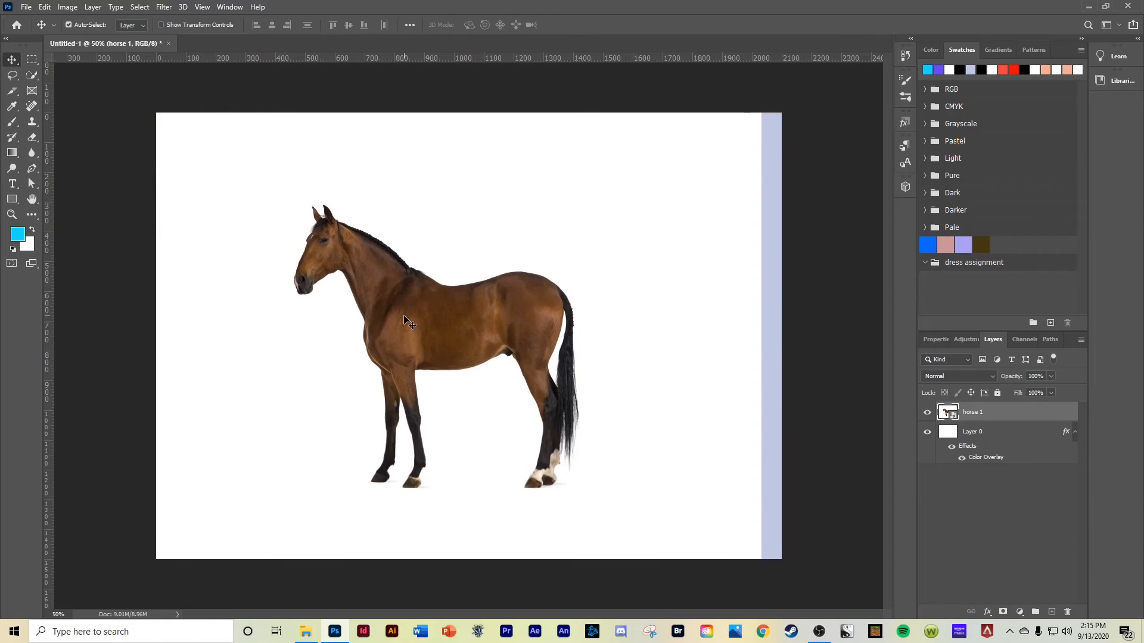
drag(449, 367, 473, 322)
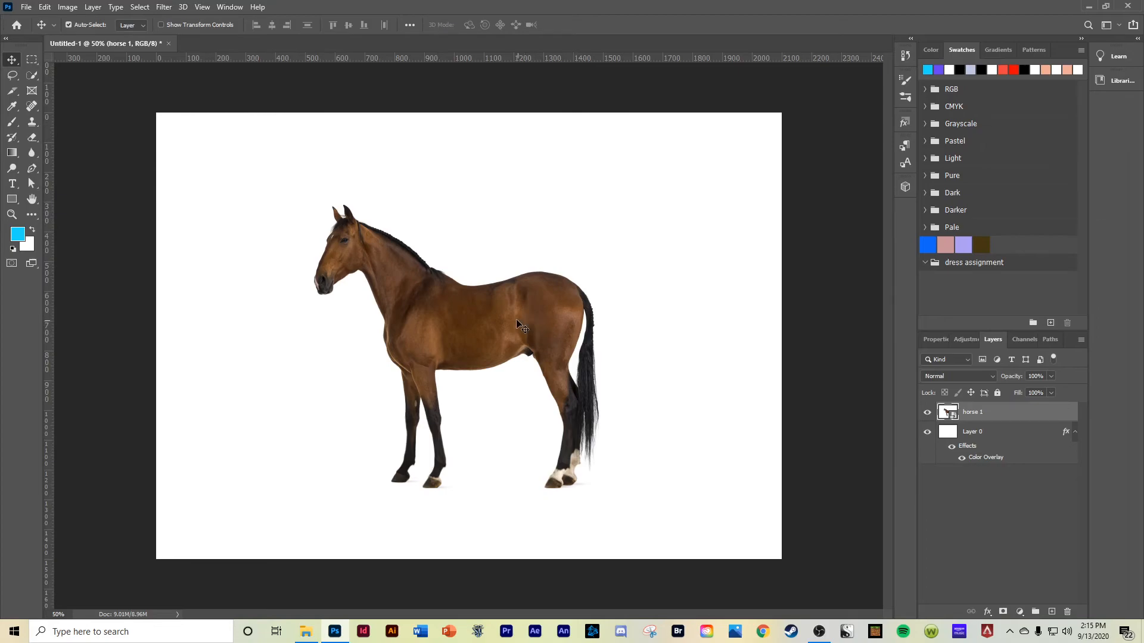
drag(500, 326, 446, 303)
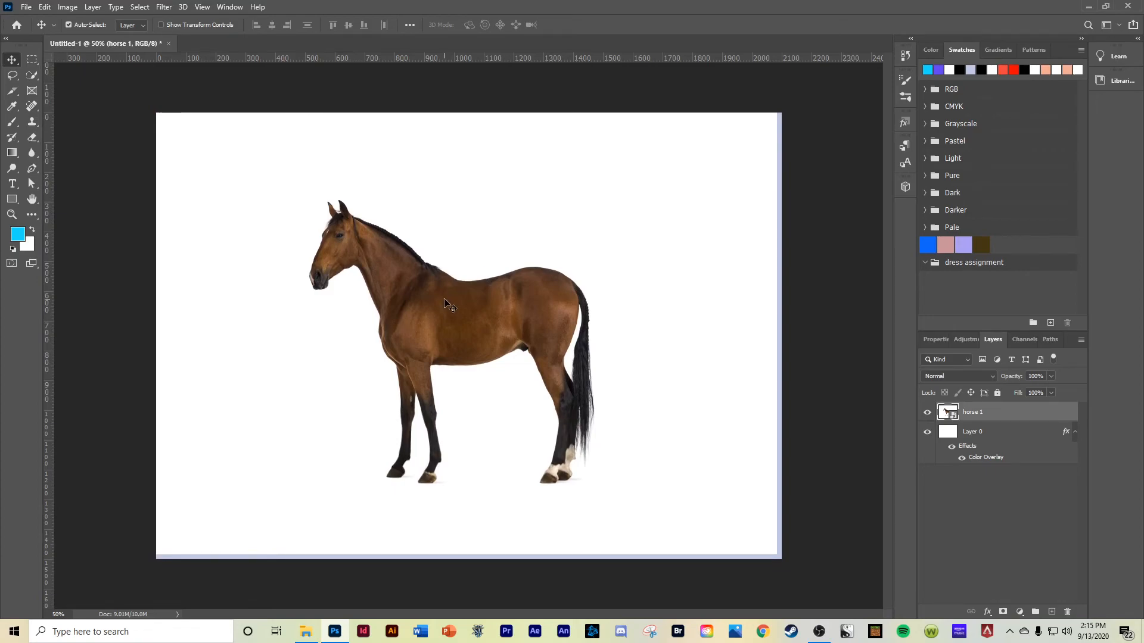
click(1020, 339)
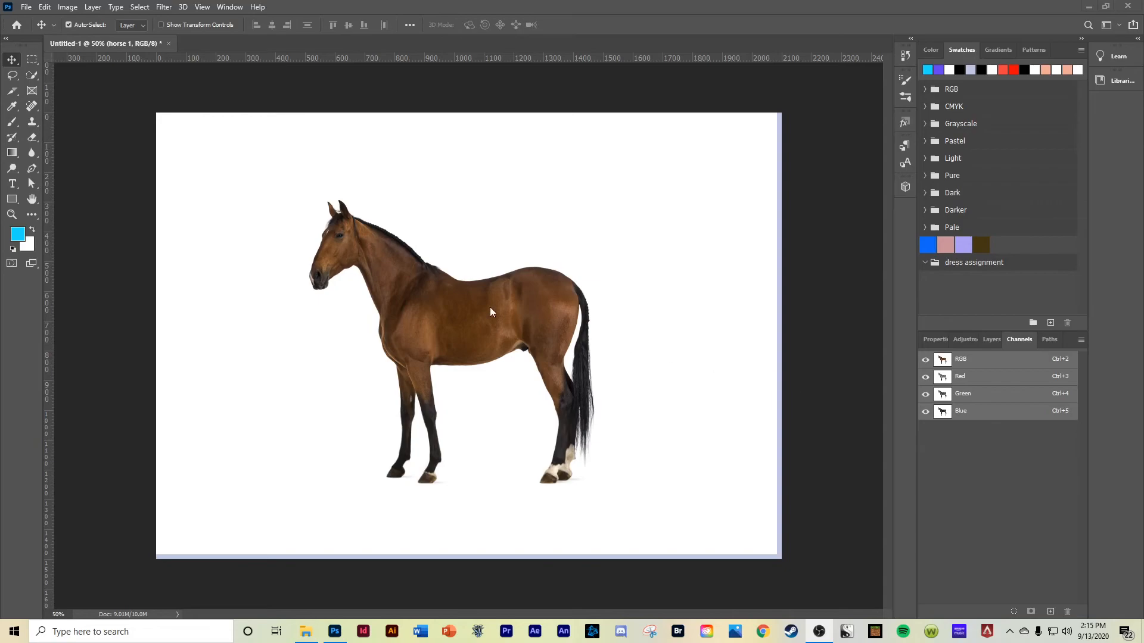
mouse_move(470, 327)
mouse_down()
mouse_move(448, 383)
mouse_move(516, 339)
mouse_move(475, 331)
mouse_up()
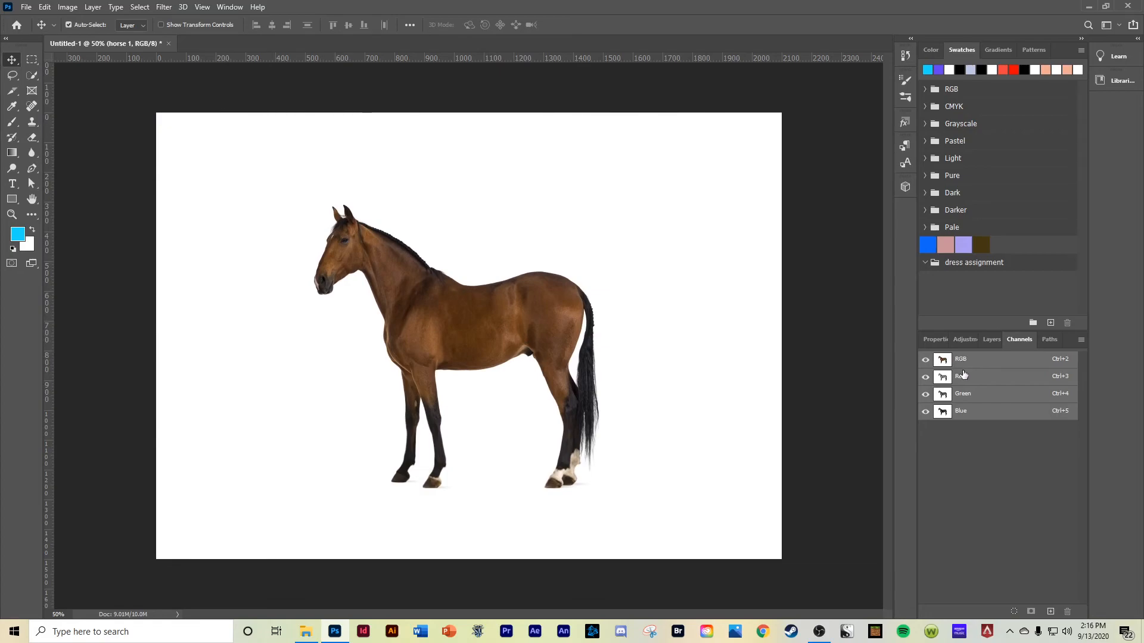
Step: Examine the Red, Green and Blue channels one at a time to compare the horse's contrast against the white background
click(965, 378)
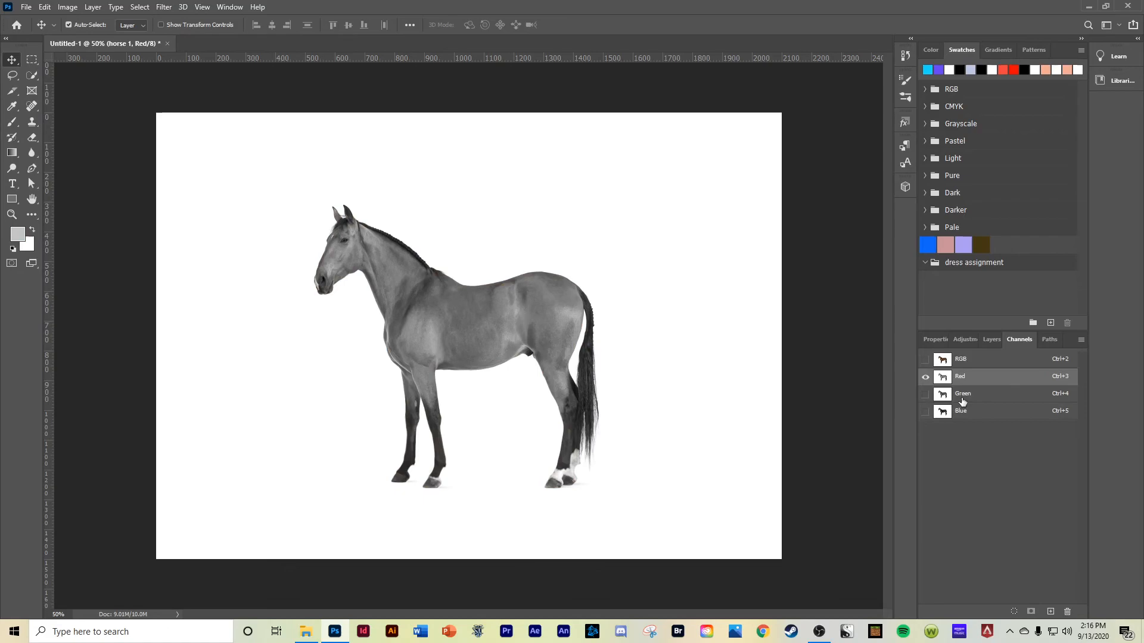
click(962, 398)
click(963, 417)
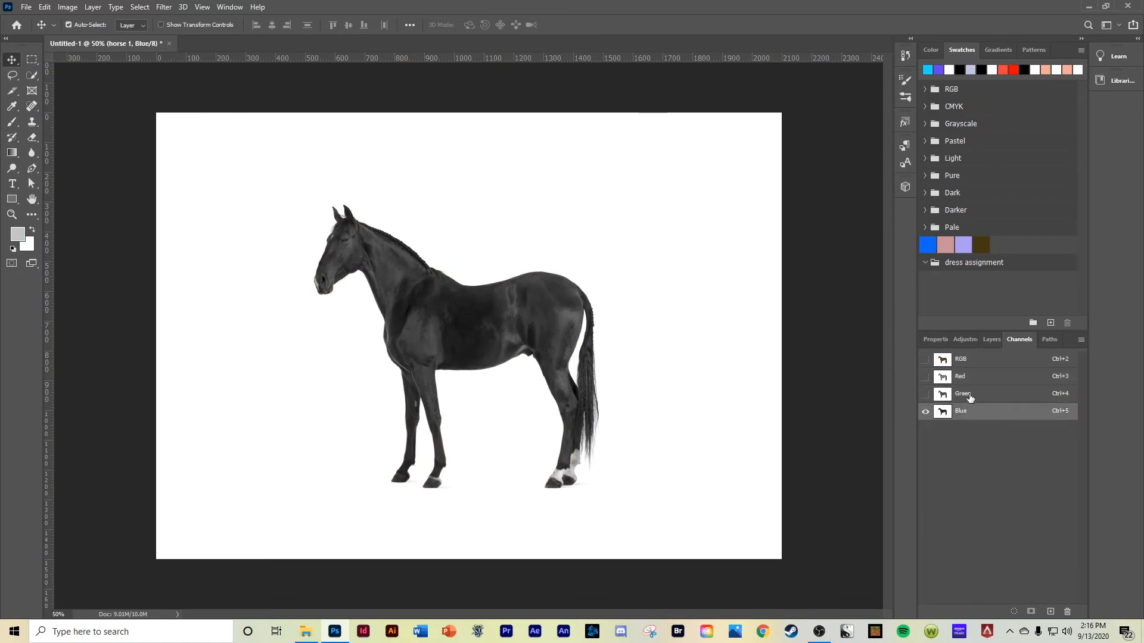
click(969, 398)
click(968, 375)
click(966, 399)
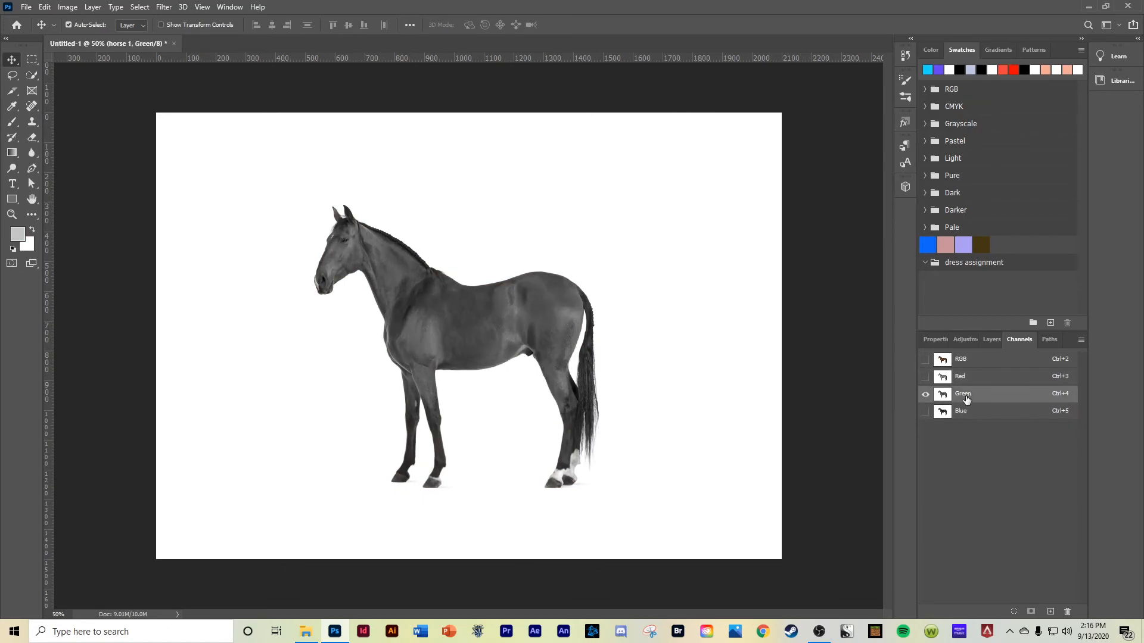
click(963, 420)
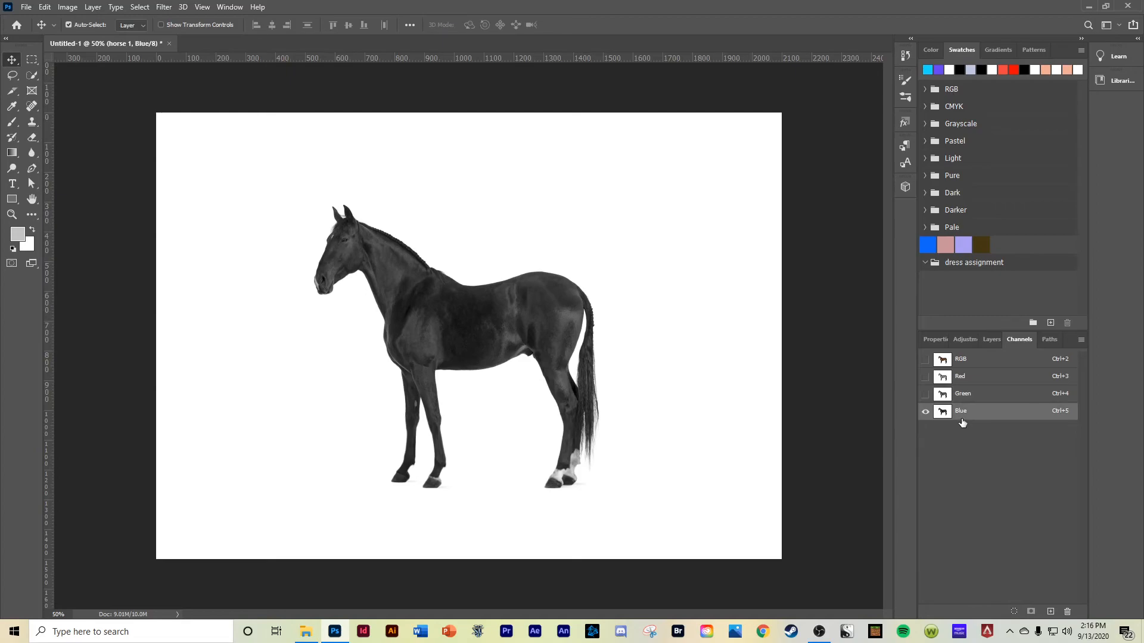
click(964, 395)
click(974, 383)
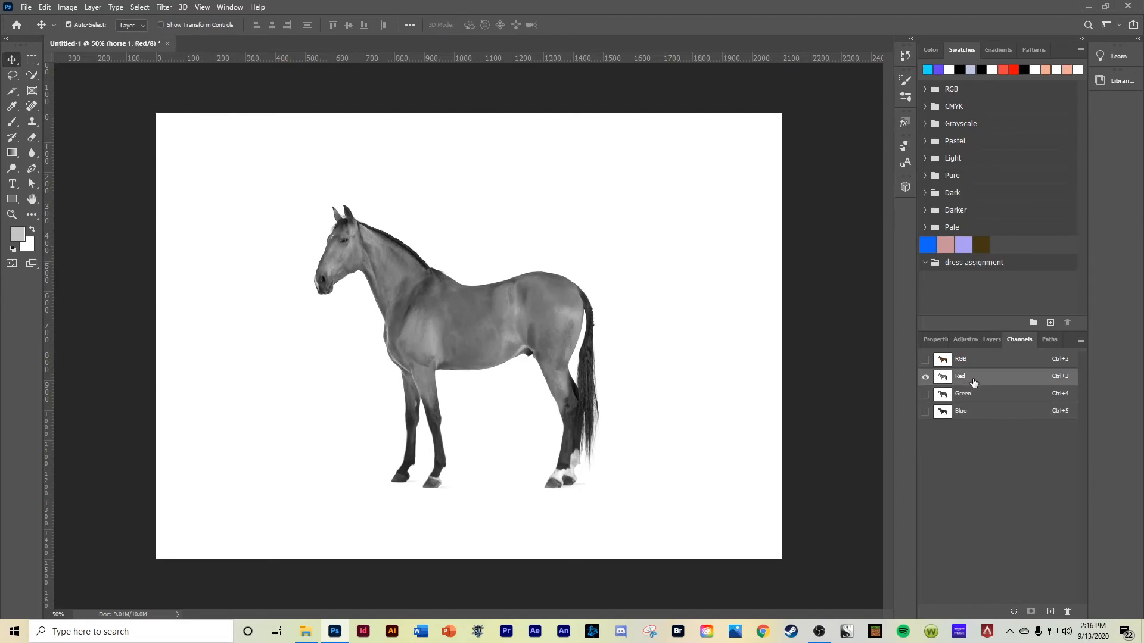
click(966, 398)
click(960, 416)
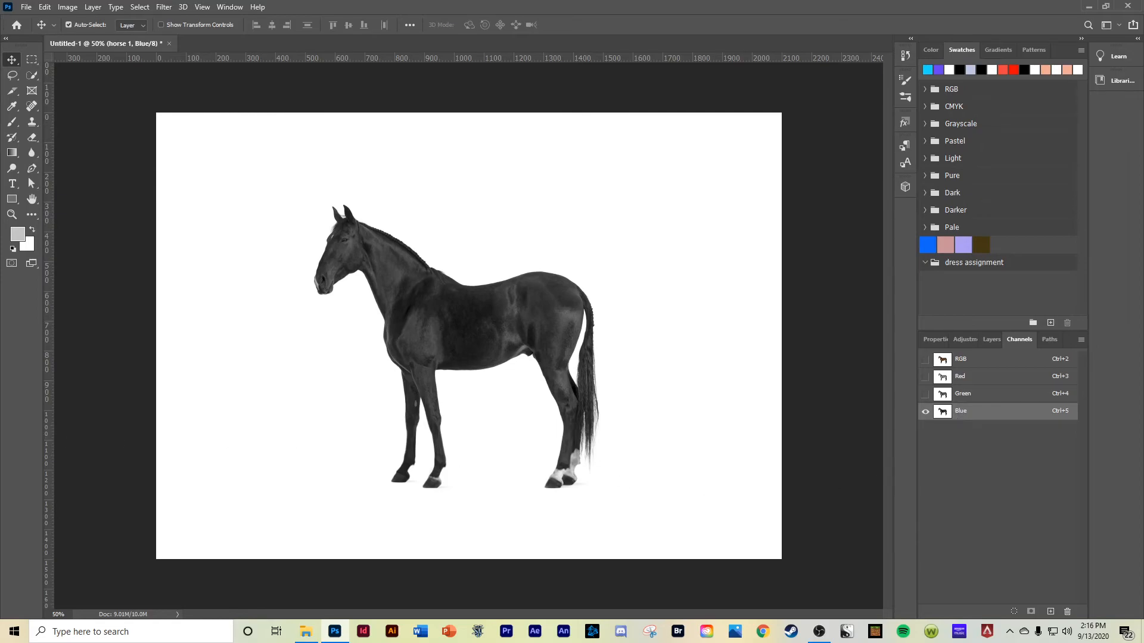
Step: Duplicate the Blue channel and darken the horse in the copy using Levels with the black input level at 105
key(alt+Tab)
drag(1005, 416, 1051, 616)
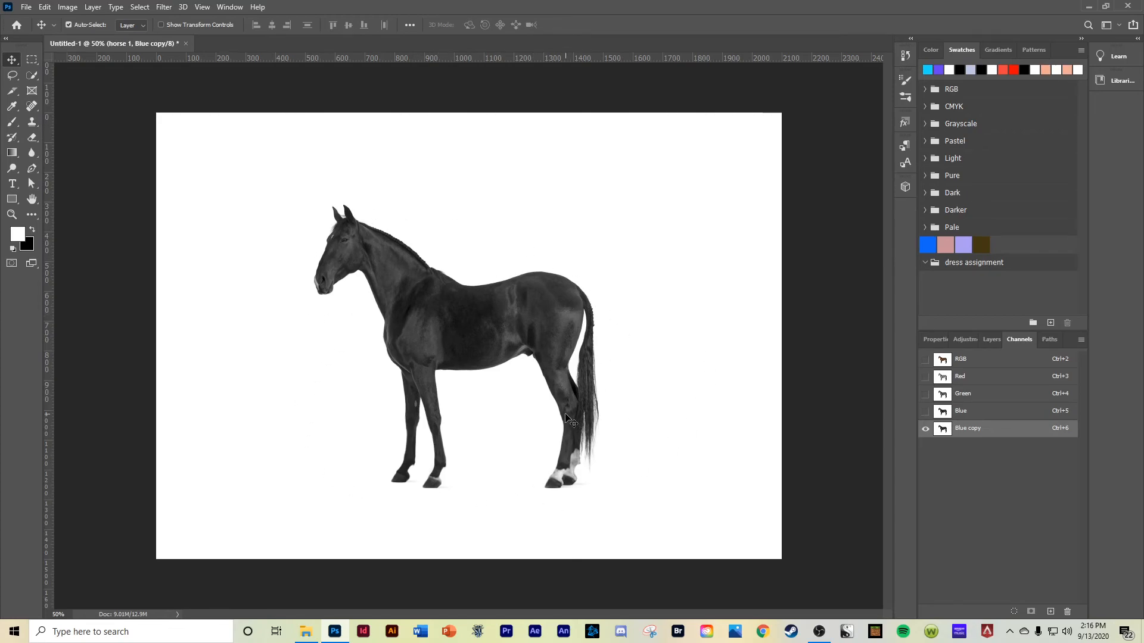
key(ctrl+l)
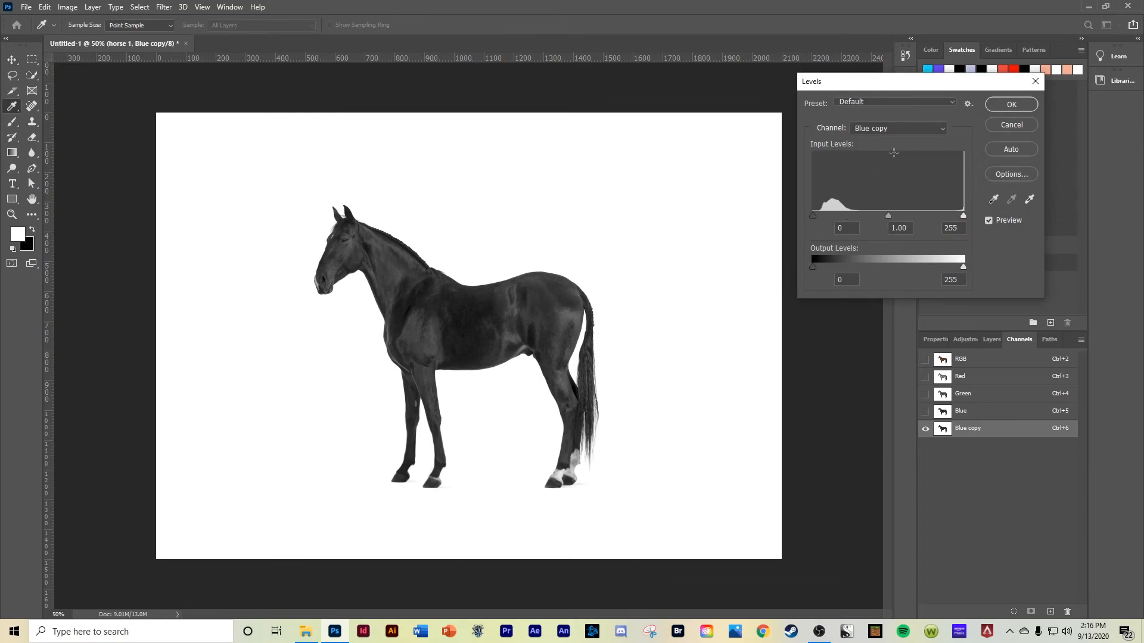
drag(900, 91, 726, 123)
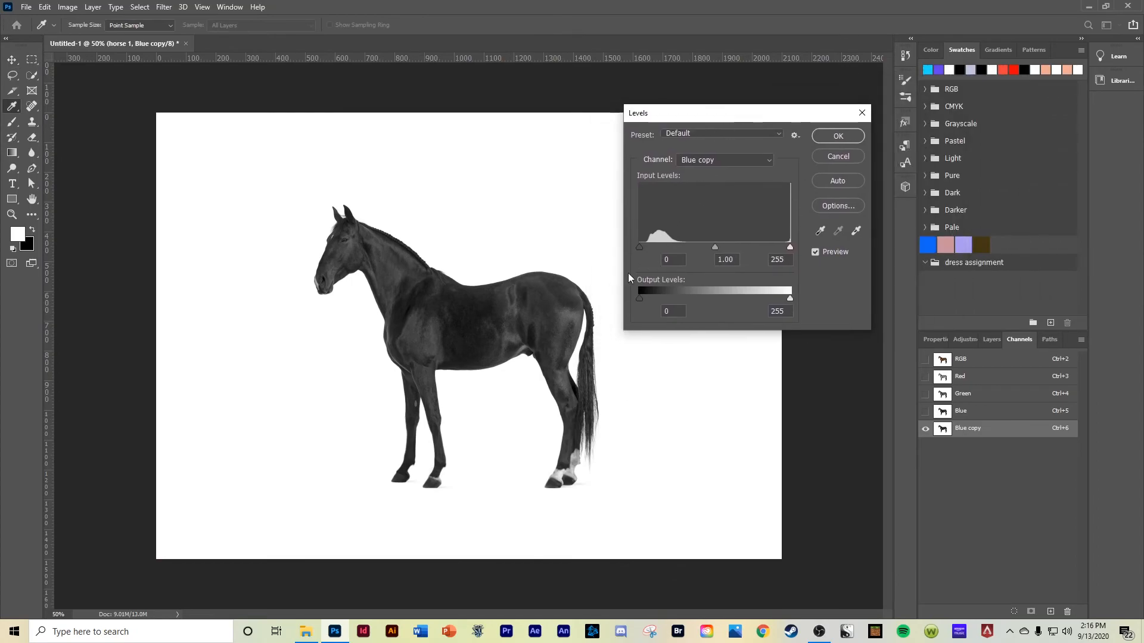
drag(639, 247, 682, 249)
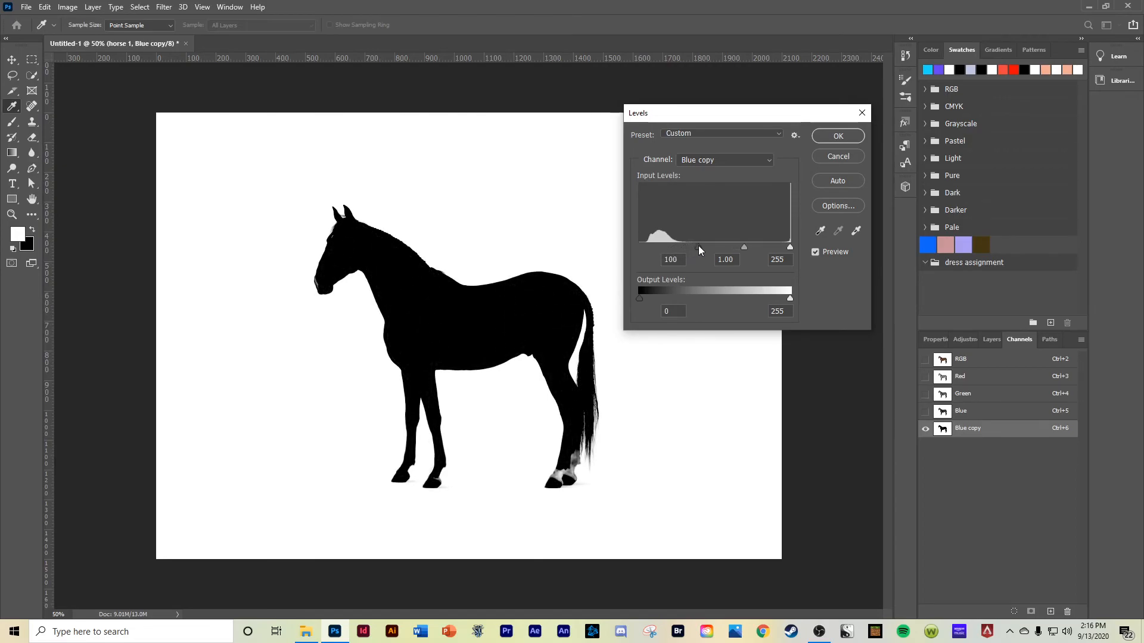
drag(702, 245, 702, 245)
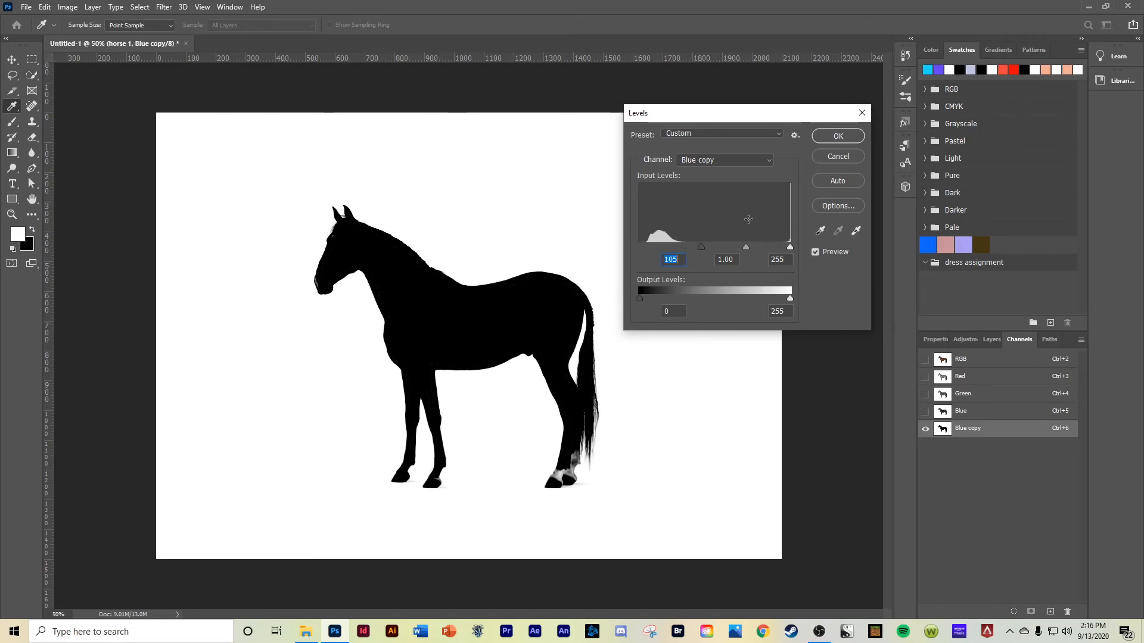
click(829, 136)
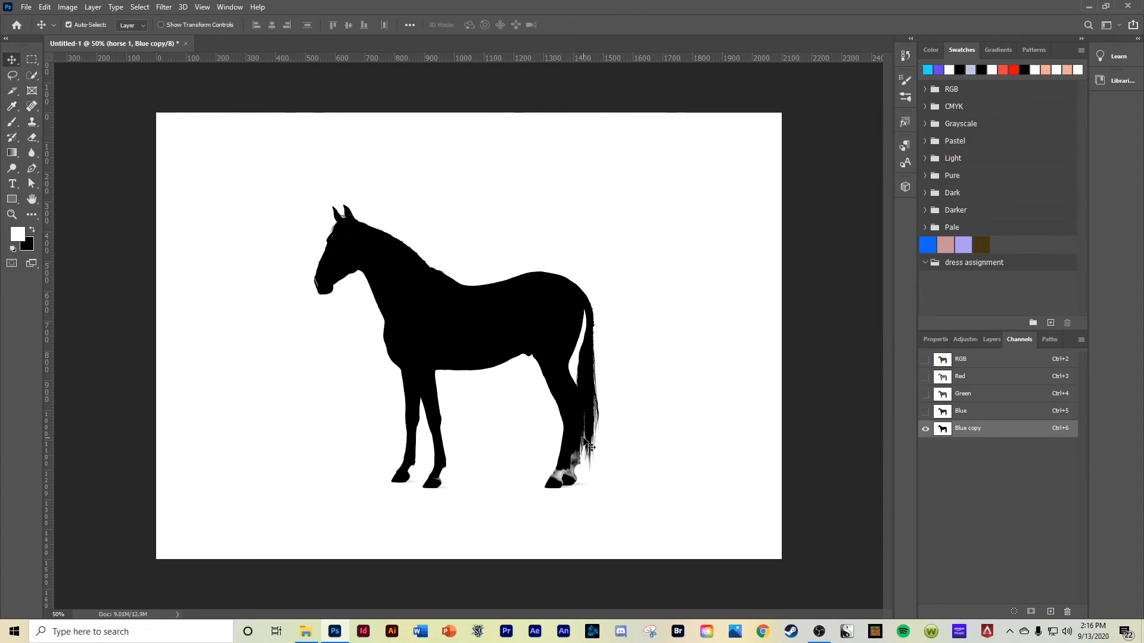
Step: Load the Blue copy channel as a selection and return to the layer list
key(ctrl)
ctrl+click(945, 430)
ctrl+click(947, 431)
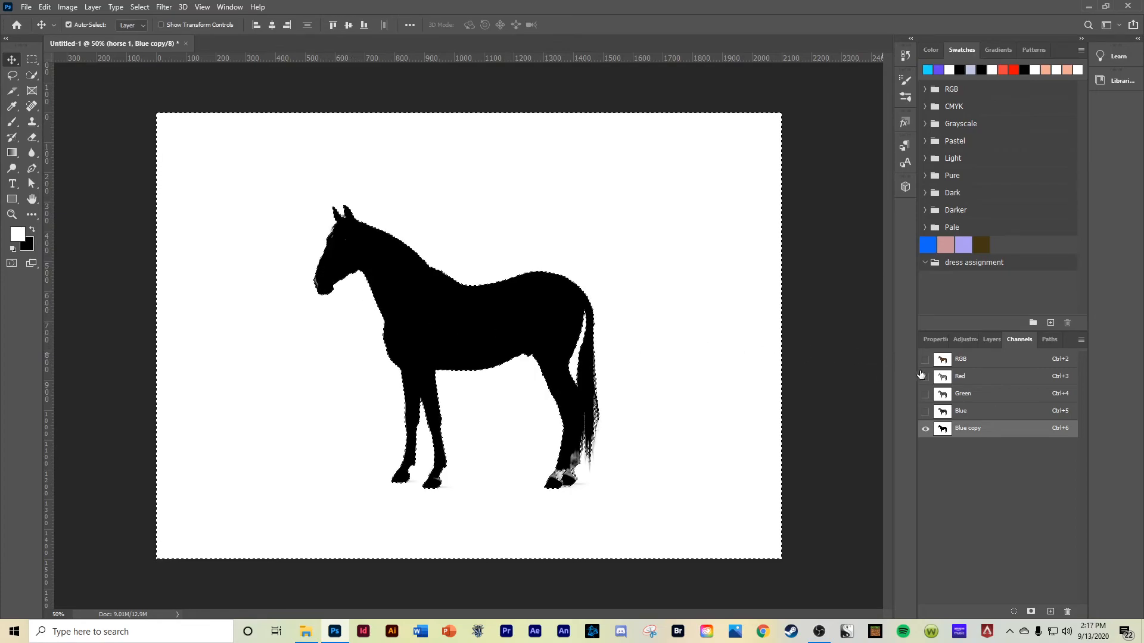
click(992, 339)
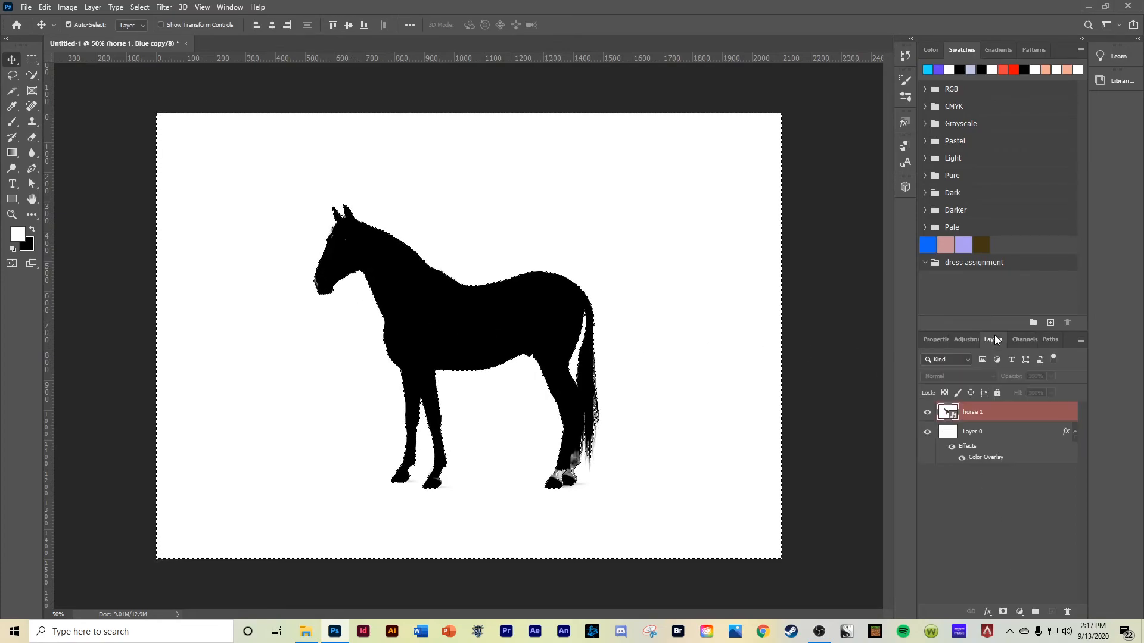
Step: Try masking the horse 1 layer with the loaded selection, and undo the mask
click(1003, 613)
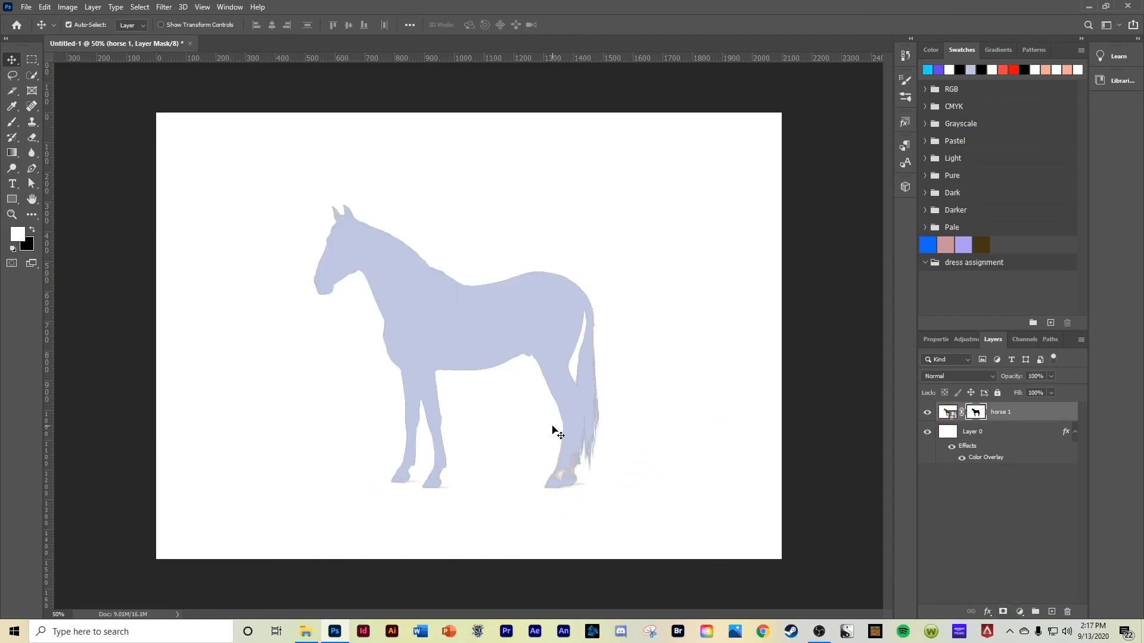
key(ctrl+z)
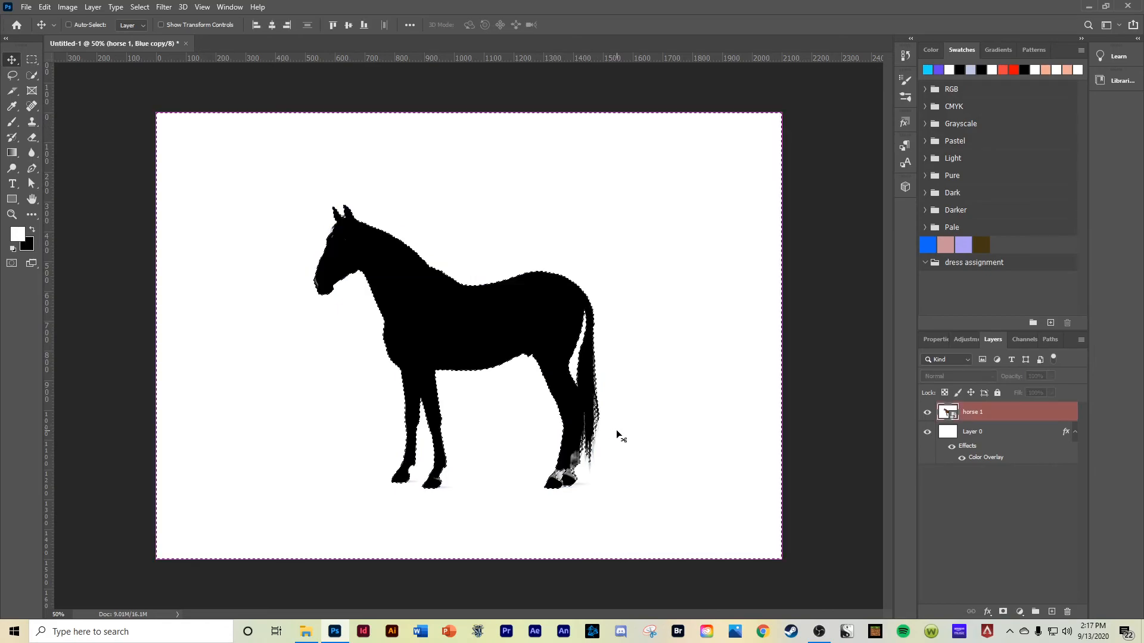
Step: Invert the selection so it covers the horse and add it as a layer mask on the horse 1 layer
click(141, 7)
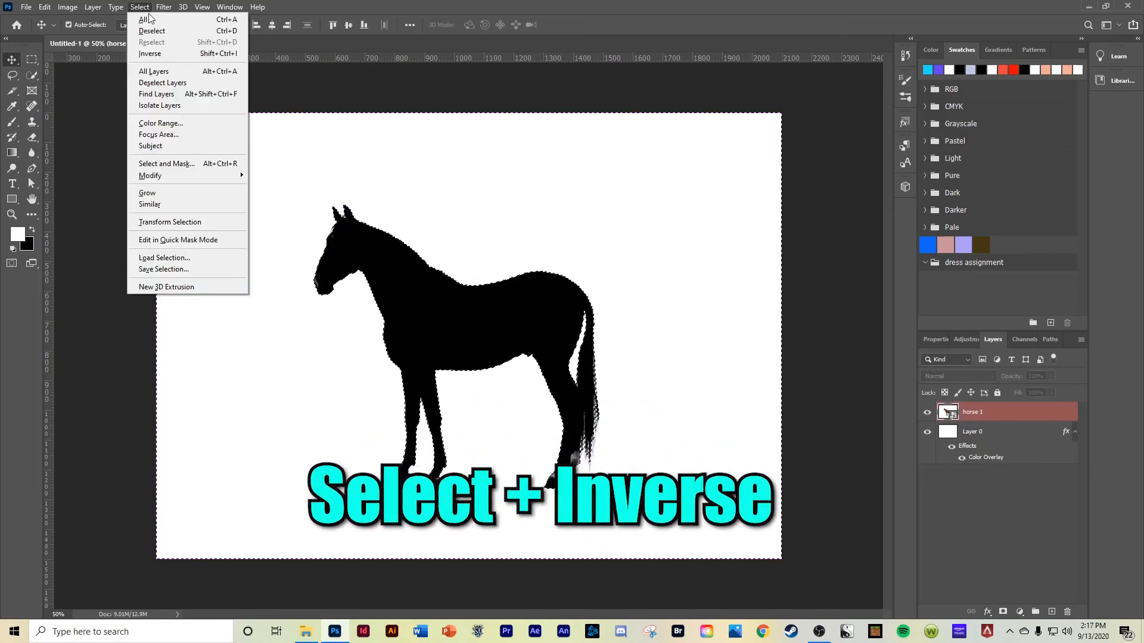
click(150, 53)
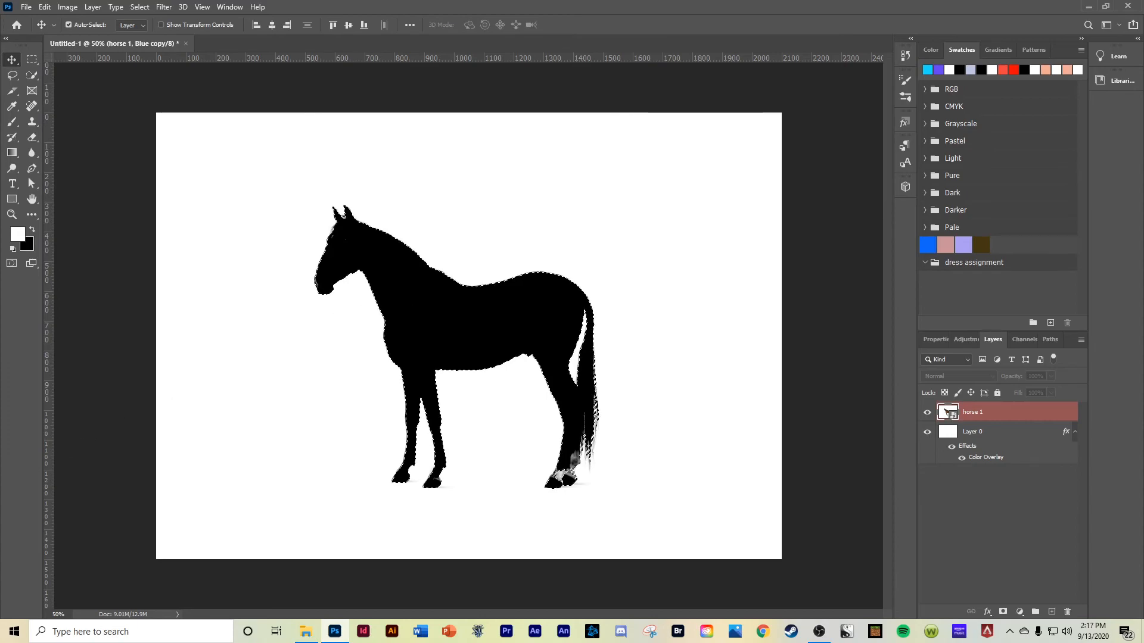
click(1004, 612)
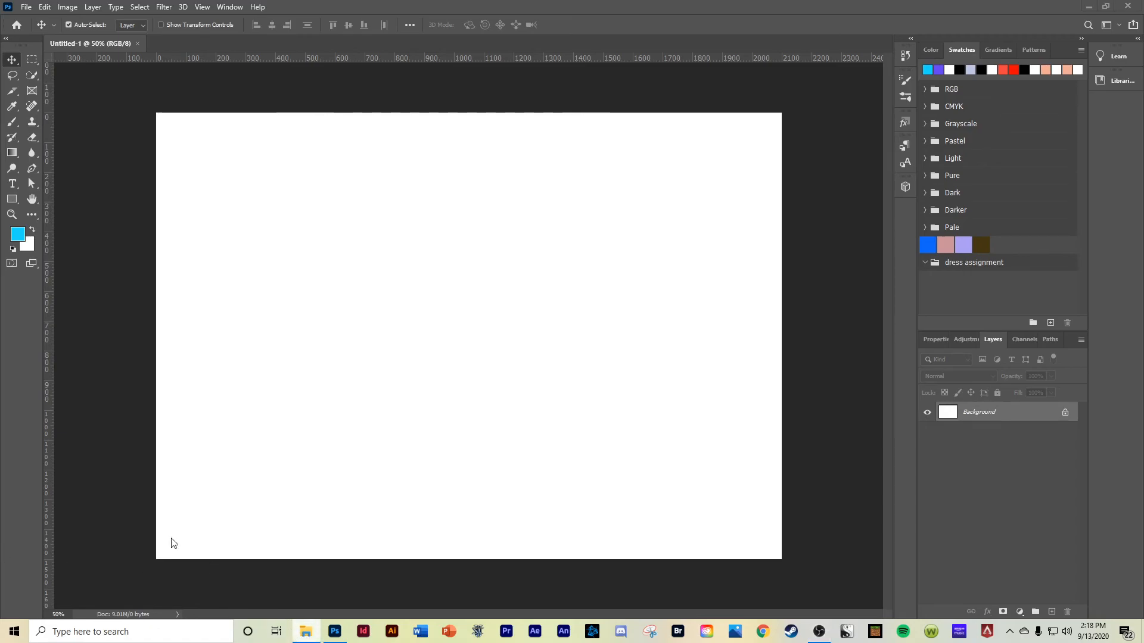
Step: Place the horse 1 image in the fresh blank document and commit the placement
drag(317, 322, 324, 322)
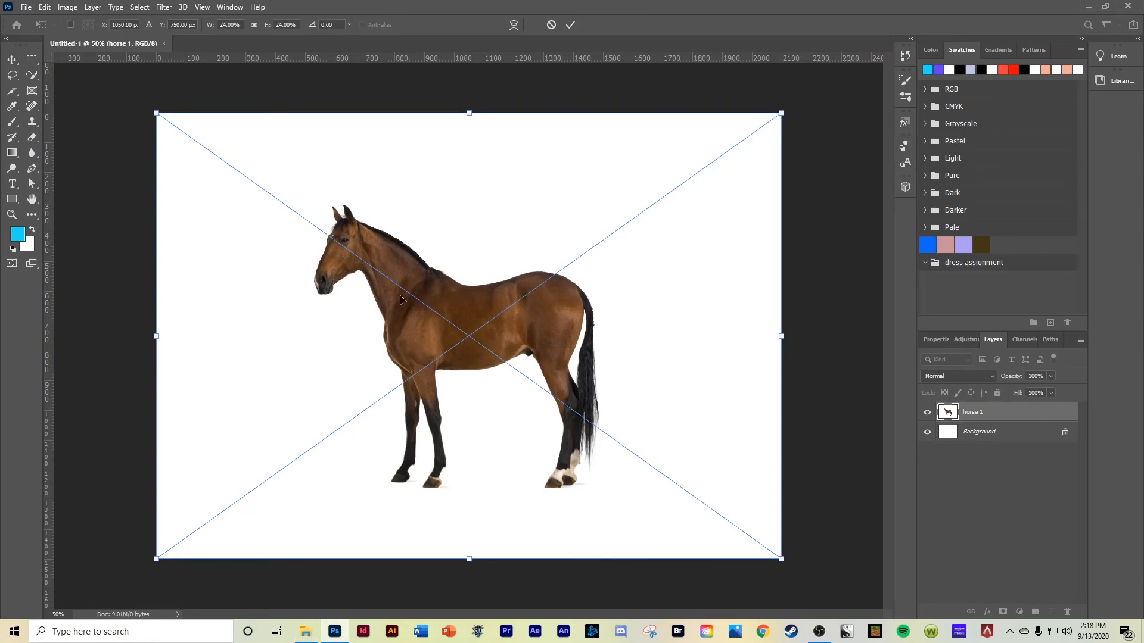
click(12, 60)
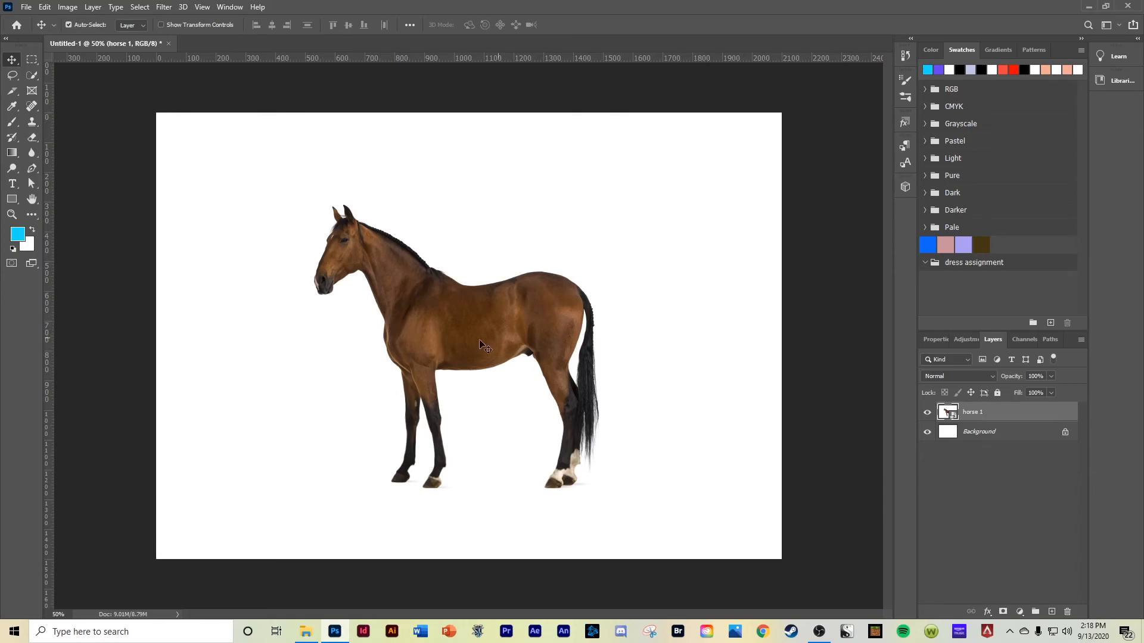
Step: Select the white background around the horse with the Quick Selection tool and subtract the white hind feet from the selection
click(33, 75)
mouse_move(309, 232)
mouse_down()
mouse_move(288, 269)
mouse_move(345, 377)
mouse_move(368, 492)
mouse_move(416, 524)
mouse_move(450, 530)
mouse_move(596, 476)
mouse_move(642, 405)
mouse_move(630, 329)
mouse_move(529, 186)
mouse_up()
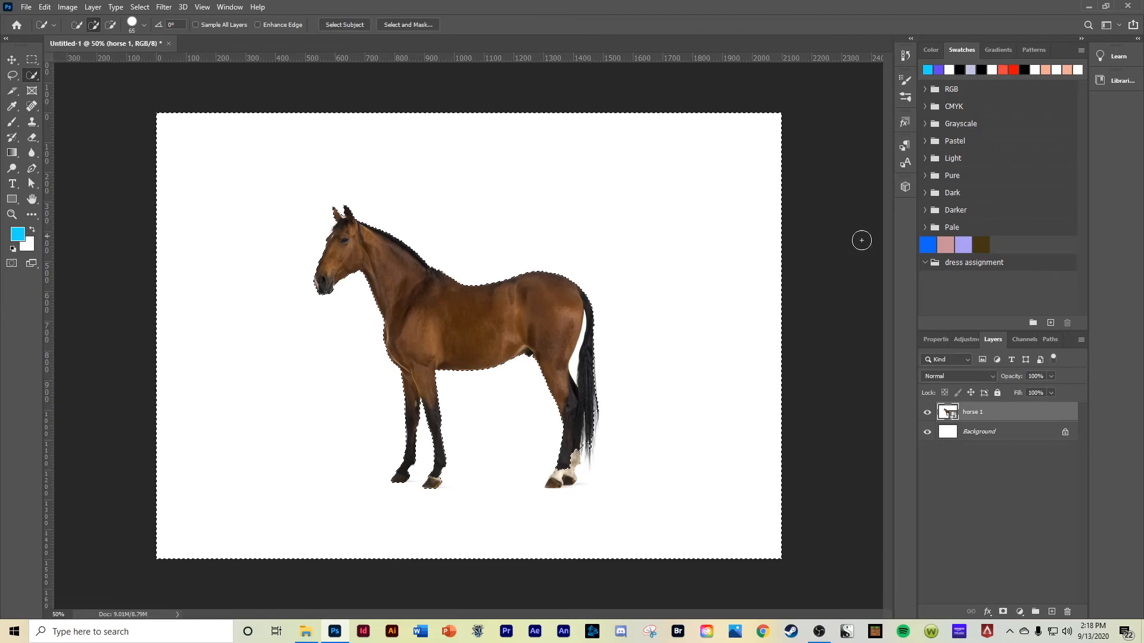
click(110, 24)
mouse_move(563, 462)
mouse_down()
mouse_move(560, 483)
mouse_move(547, 486)
mouse_move(569, 479)
mouse_up()
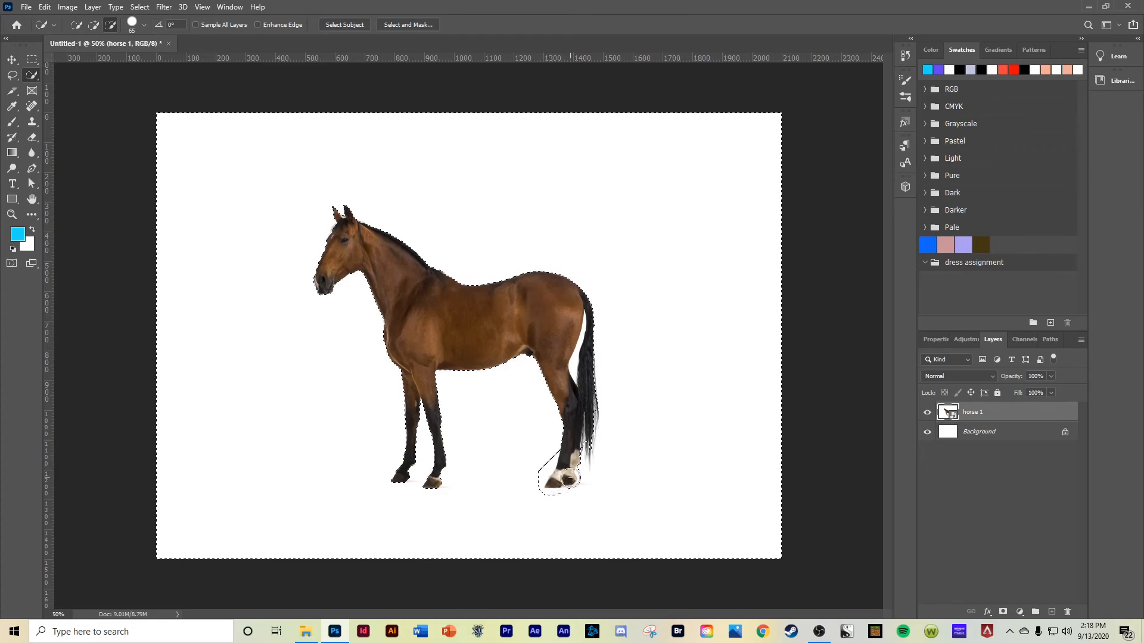
Step: Add the white area around the hind hooves back to the background selection using a 17 px Quick Selection brush
click(94, 24)
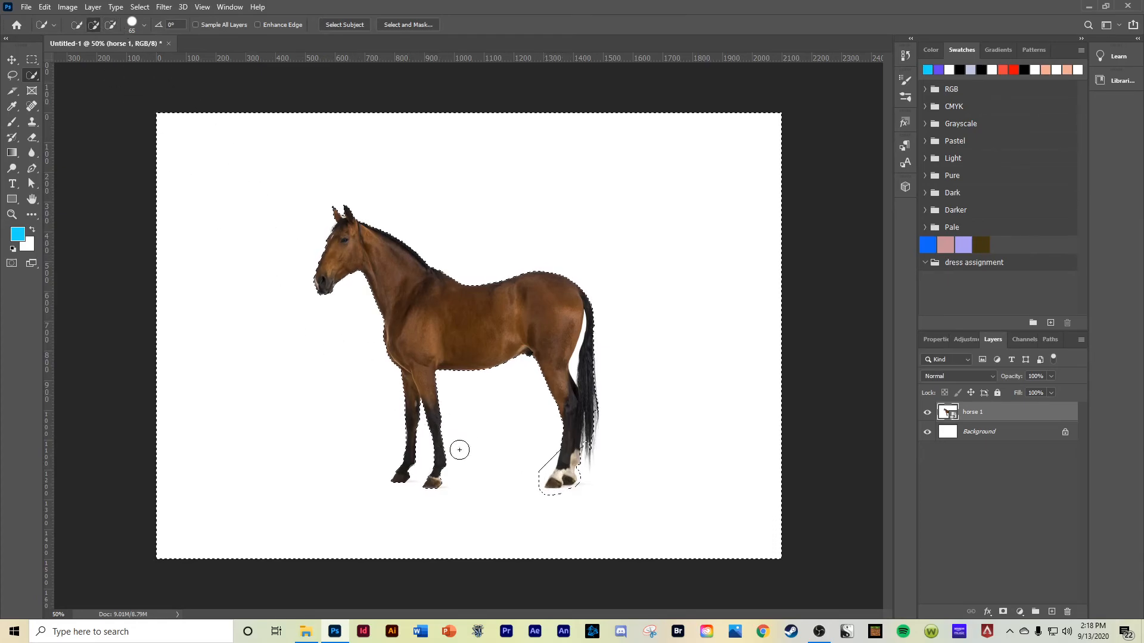
click(144, 26)
drag(112, 59, 87, 59)
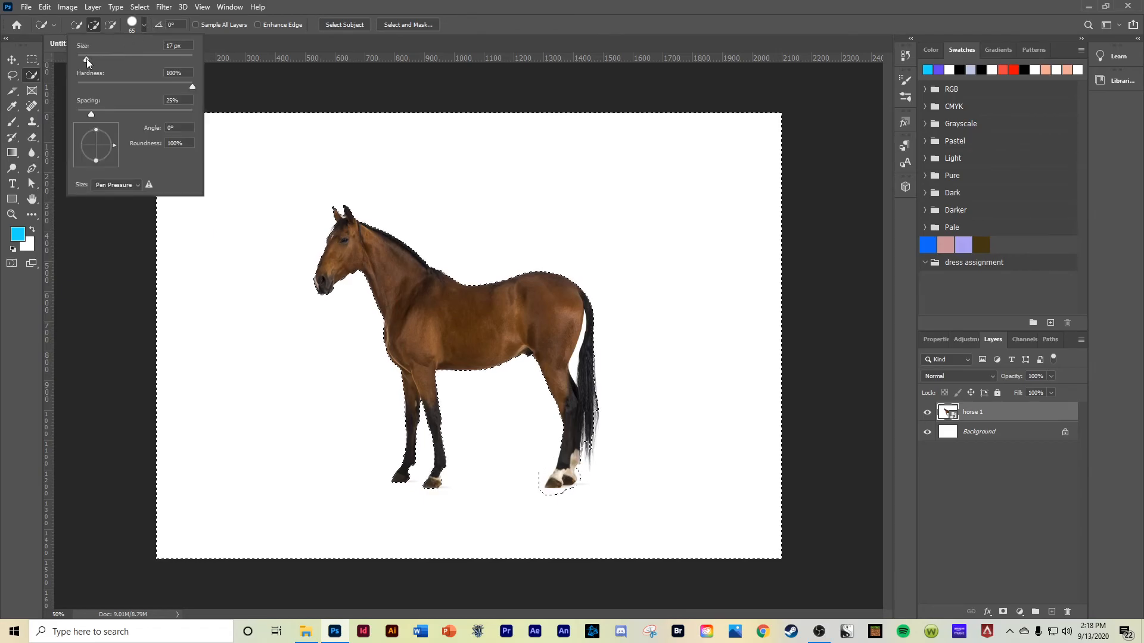
drag(537, 474, 544, 478)
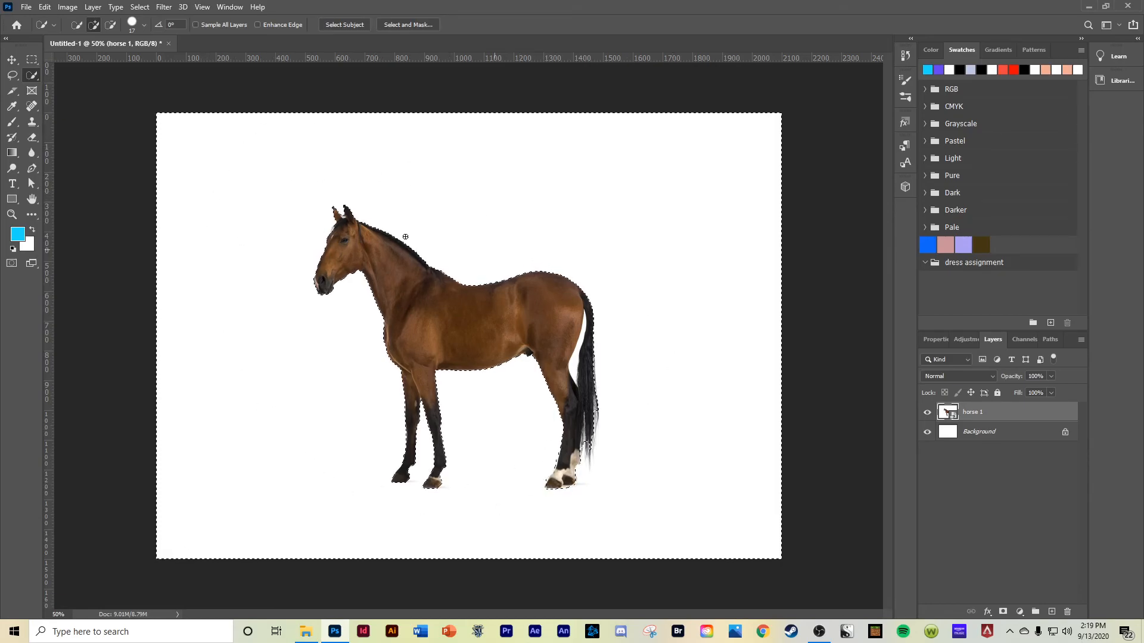
Step: Invert the background selection so it covers the horse and add it as a layer mask on the horse 1 layer
click(140, 7)
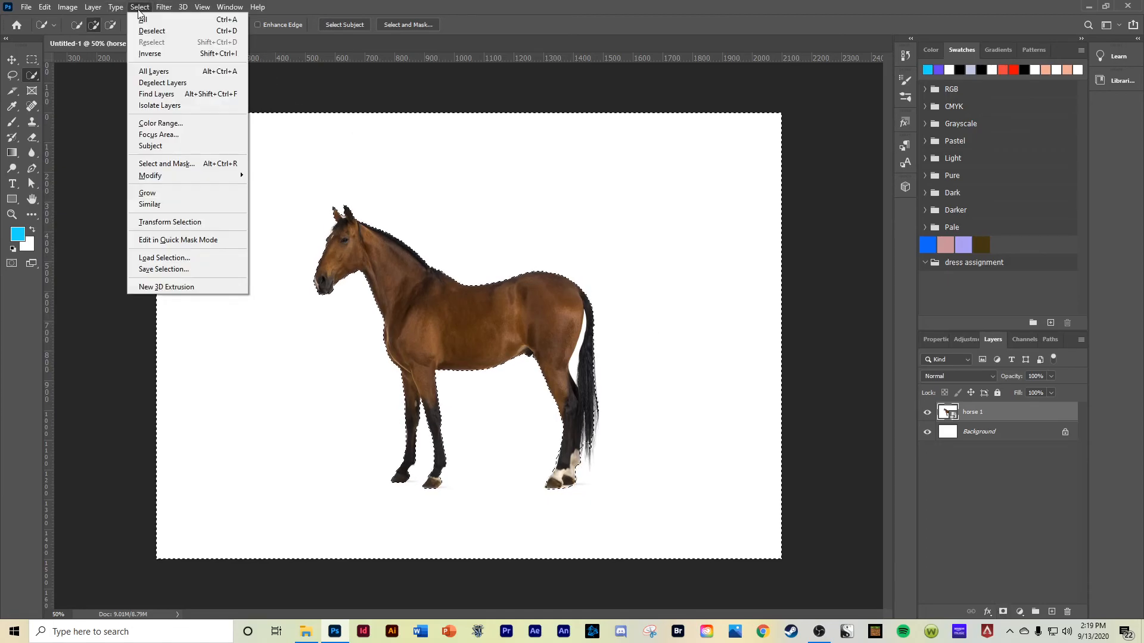
click(156, 47)
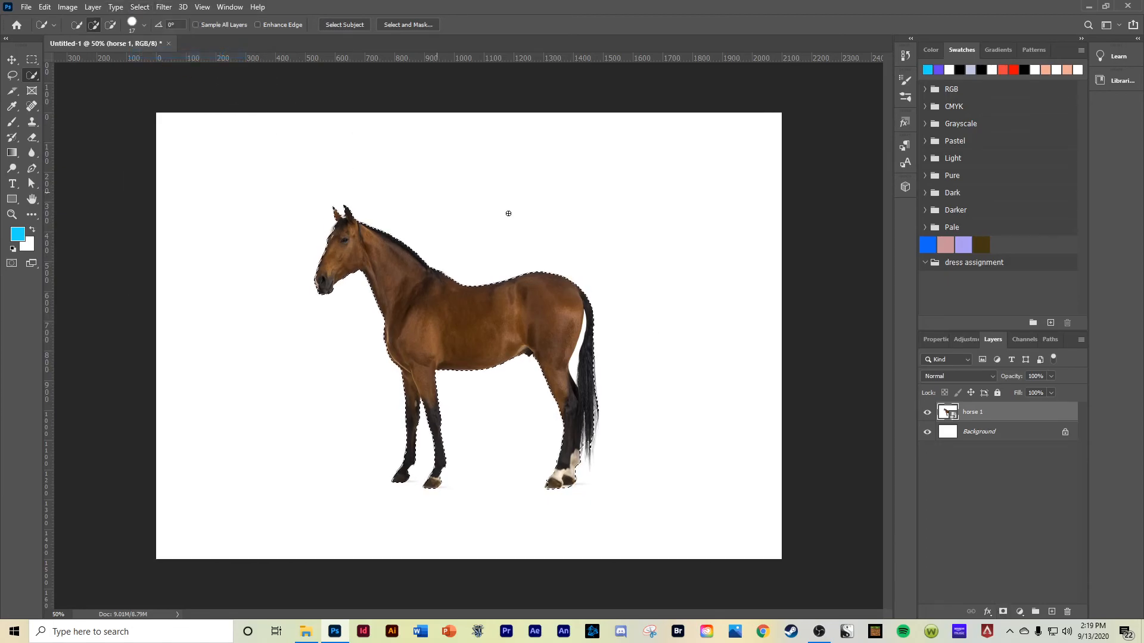
click(1004, 612)
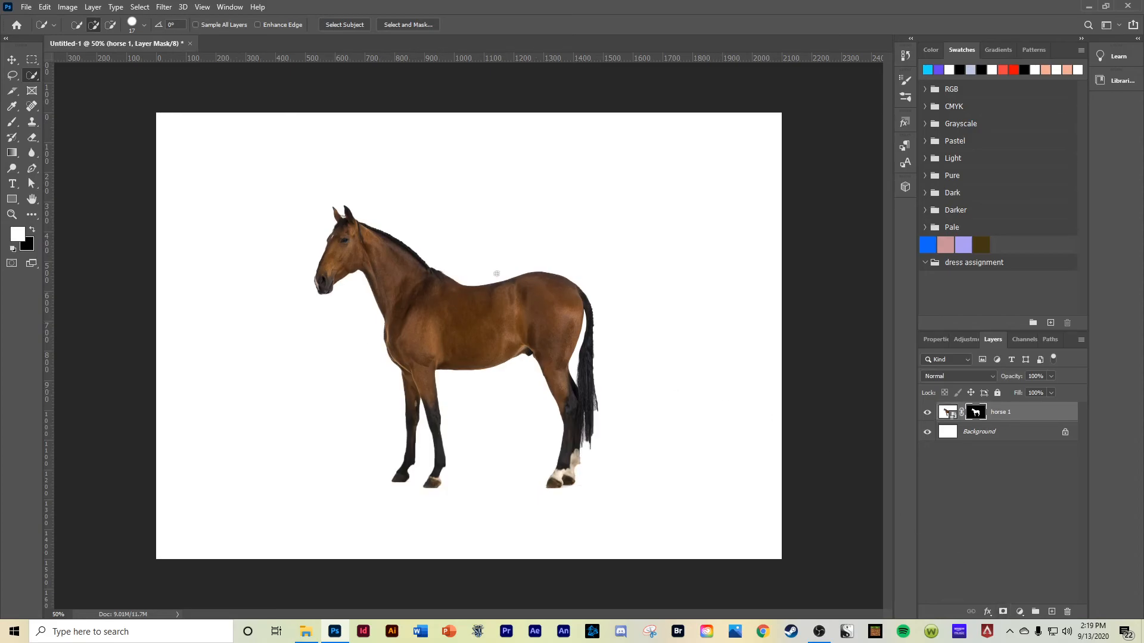
Step: Move the masked horse around the canvas and toggle the horse 1 layer's visibility to check the cutout
key(v)
mouse_move(438, 345)
mouse_down()
mouse_move(426, 355)
mouse_move(485, 324)
mouse_move(437, 316)
mouse_move(453, 314)
mouse_up()
click(970, 438)
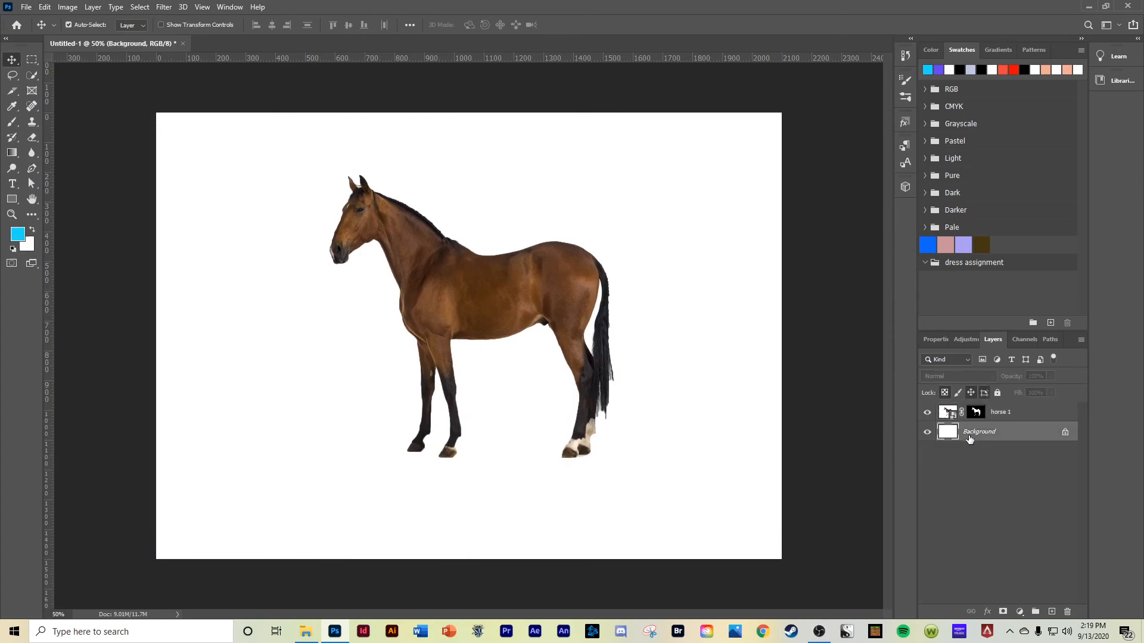
click(928, 413)
click(928, 413)
drag(420, 286, 376, 285)
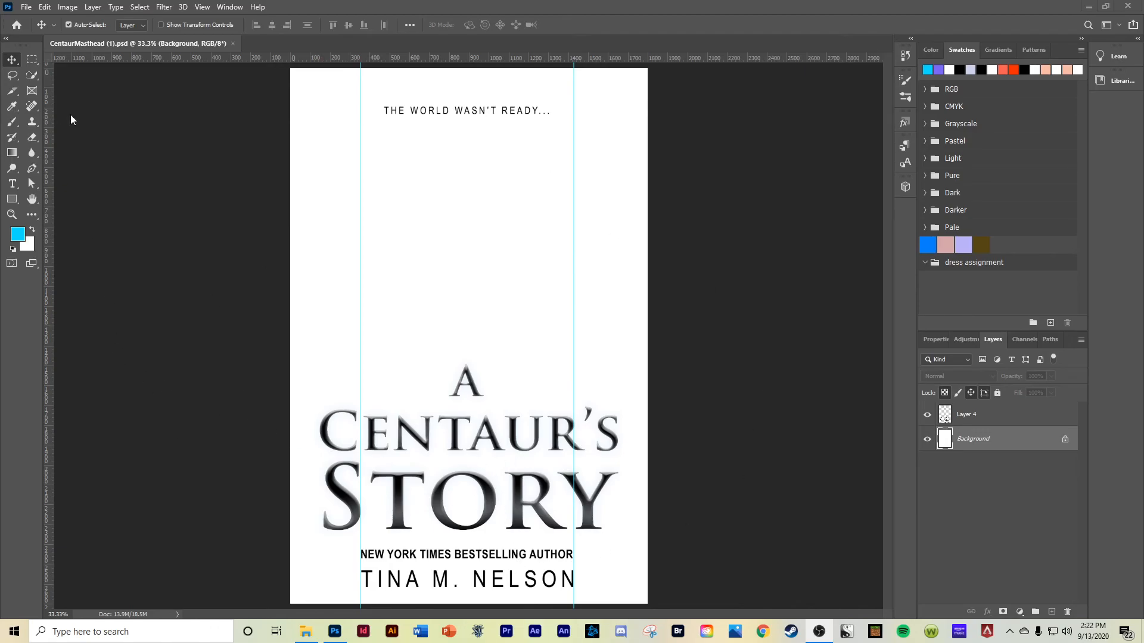
Step: Create a new 7 x 5 inch, 300 ppi document with a white background and place the horse 1 image in it
click(26, 6)
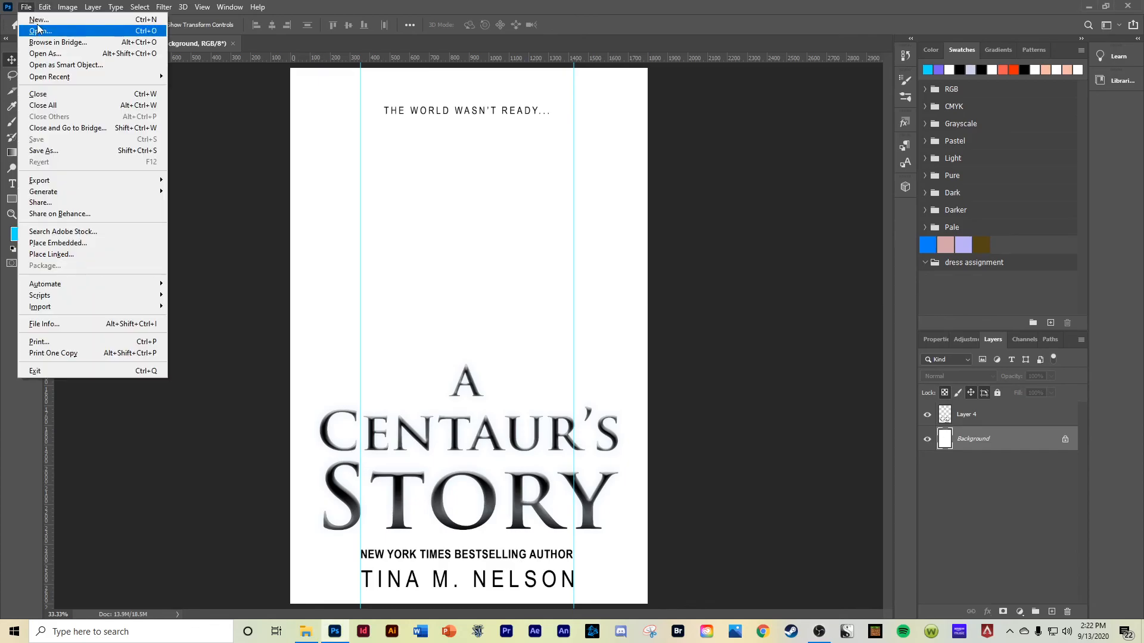
click(35, 23)
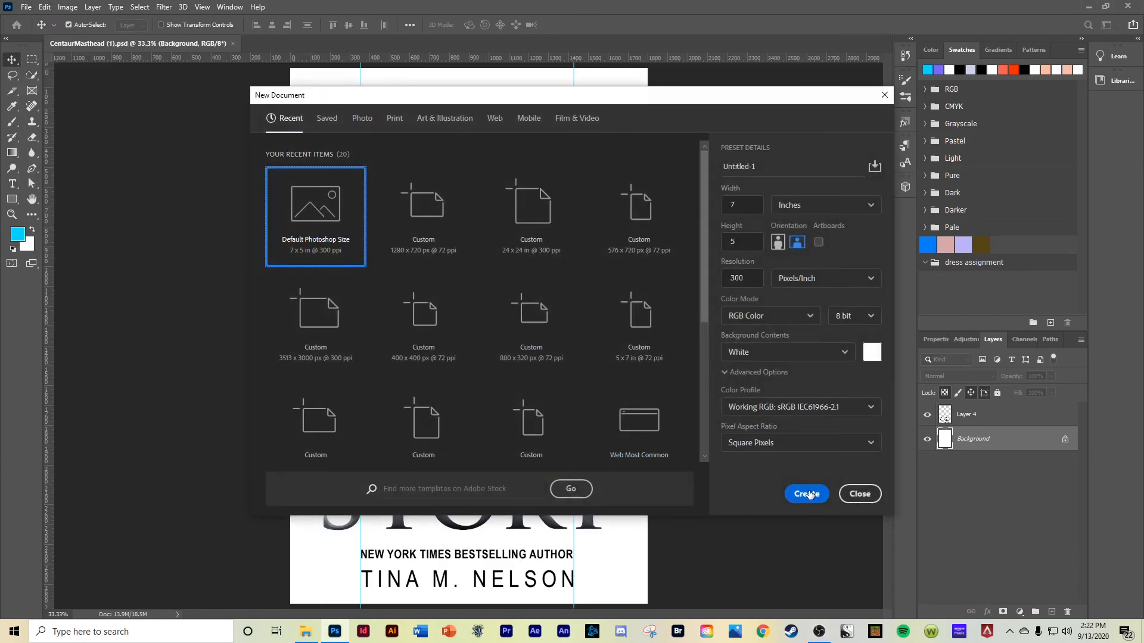
click(790, 496)
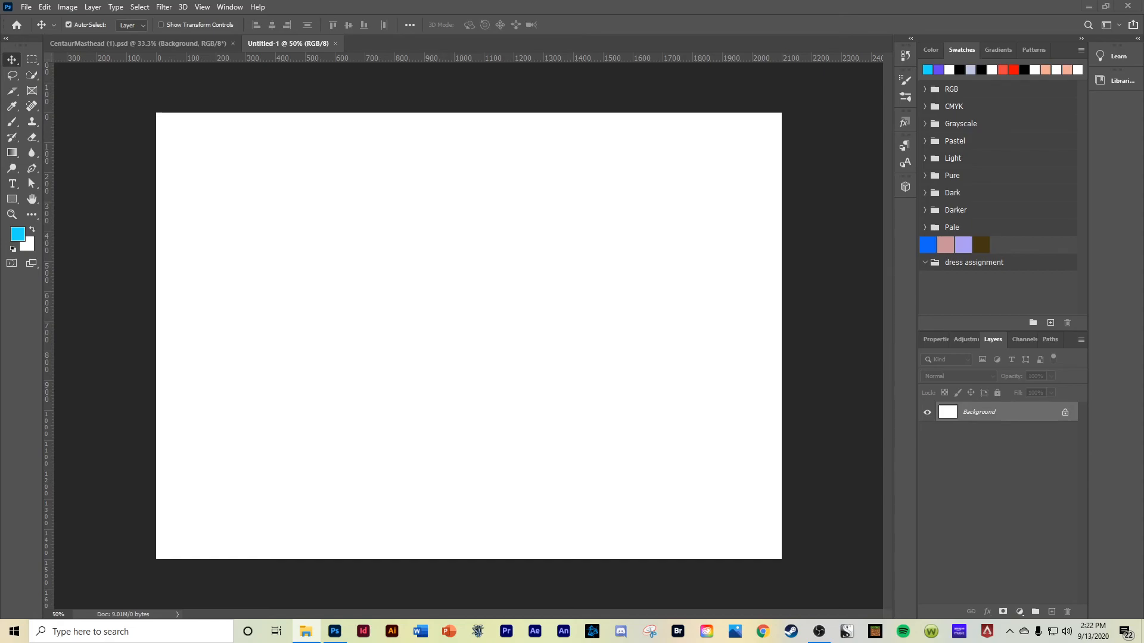
drag(303, 360, 451, 355)
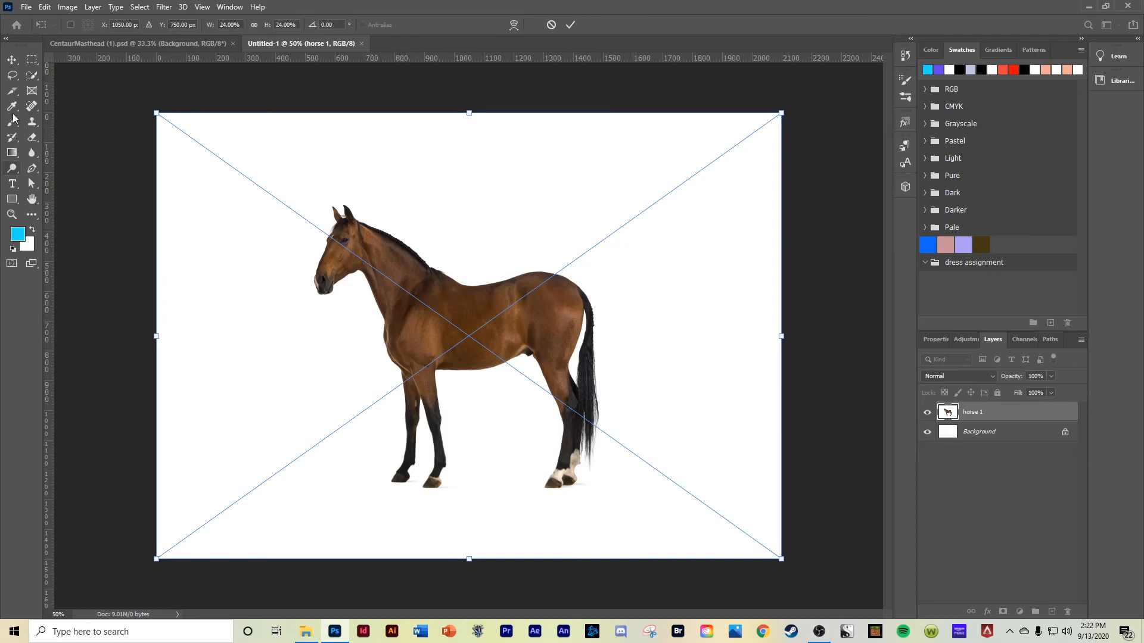
click(12, 60)
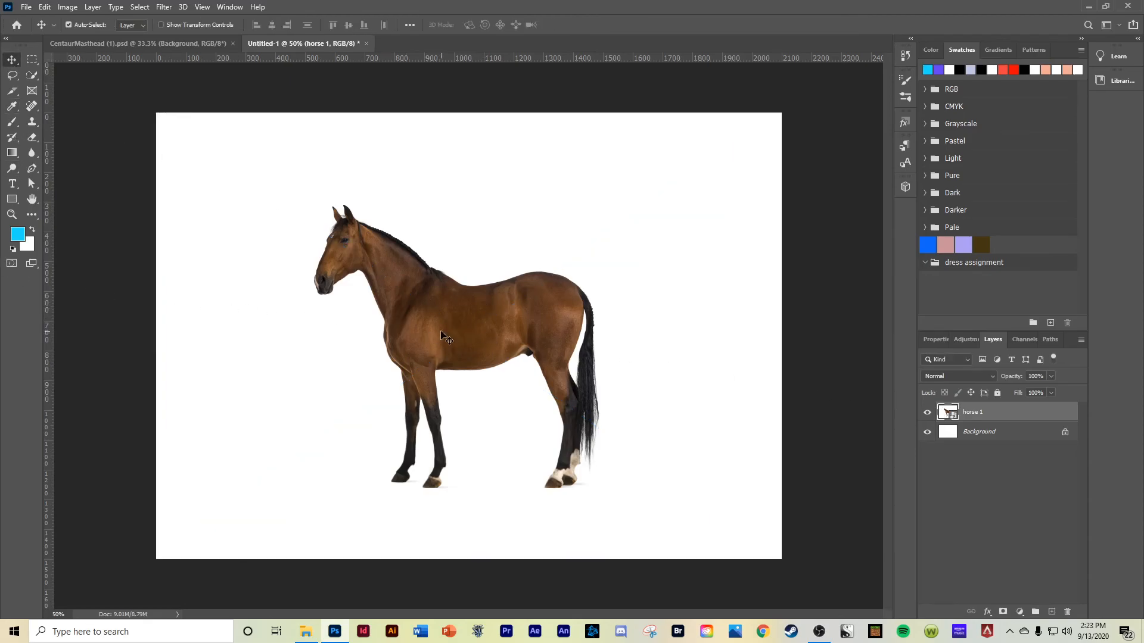
Step: Duplicate the Blue channel and darken the horse in the copy with Levels, setting the black input level to 103
click(1023, 340)
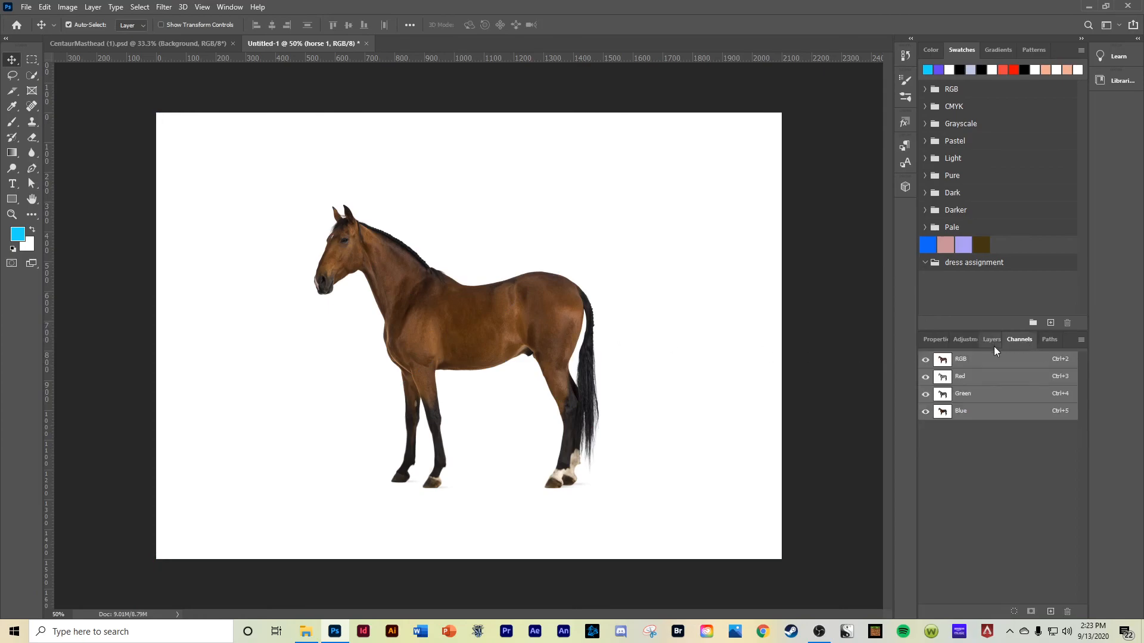
click(975, 415)
drag(980, 420, 1050, 611)
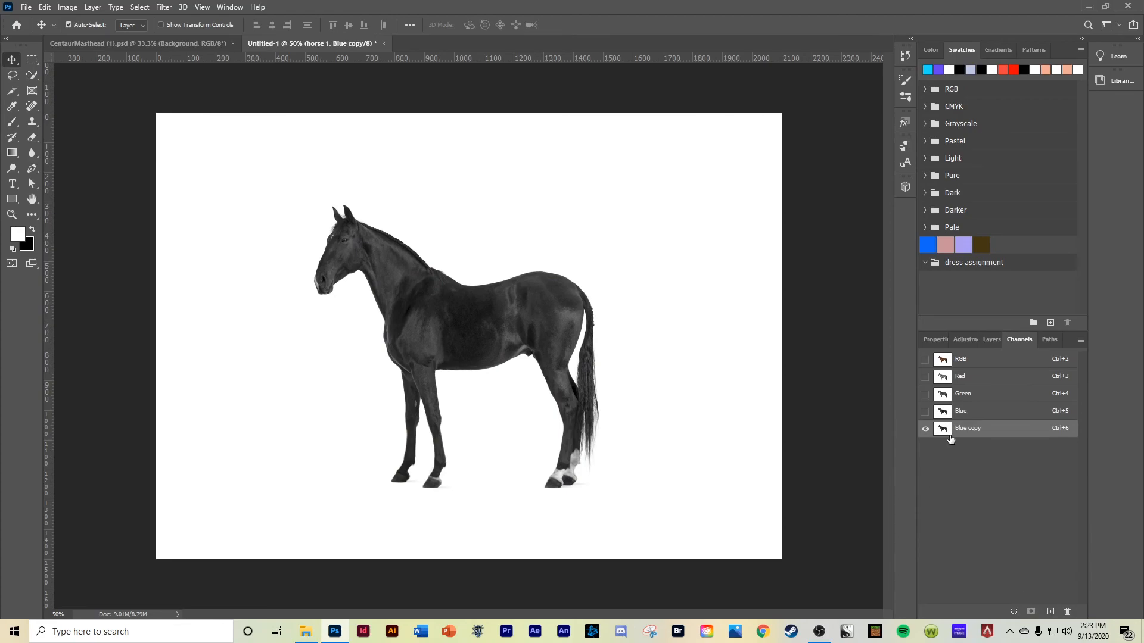
key(ctrl+l)
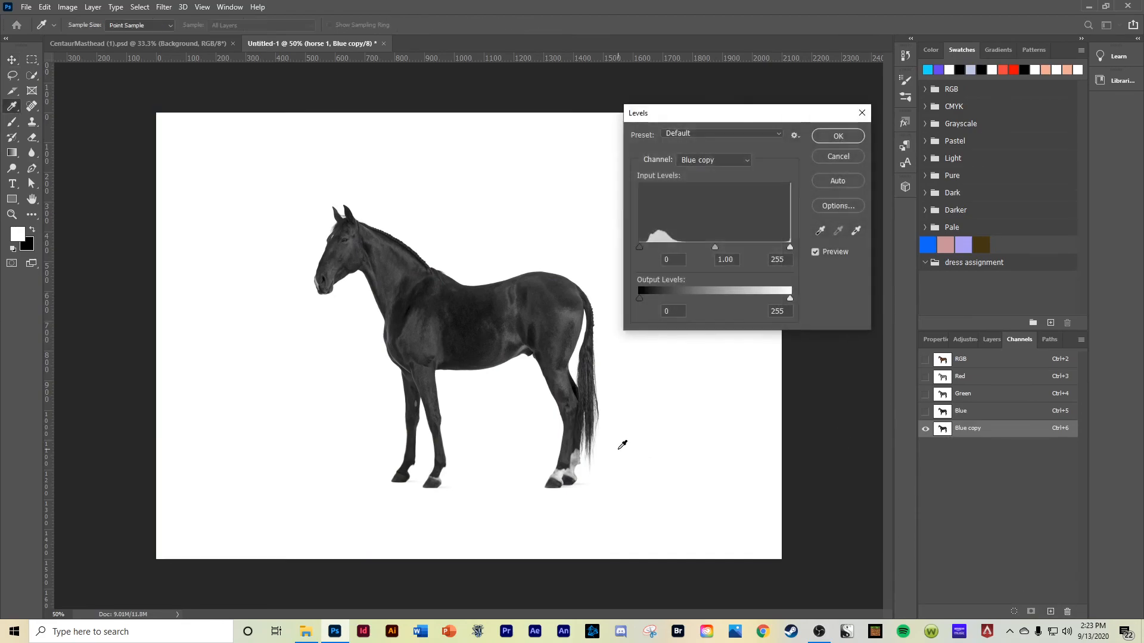
drag(639, 247, 700, 244)
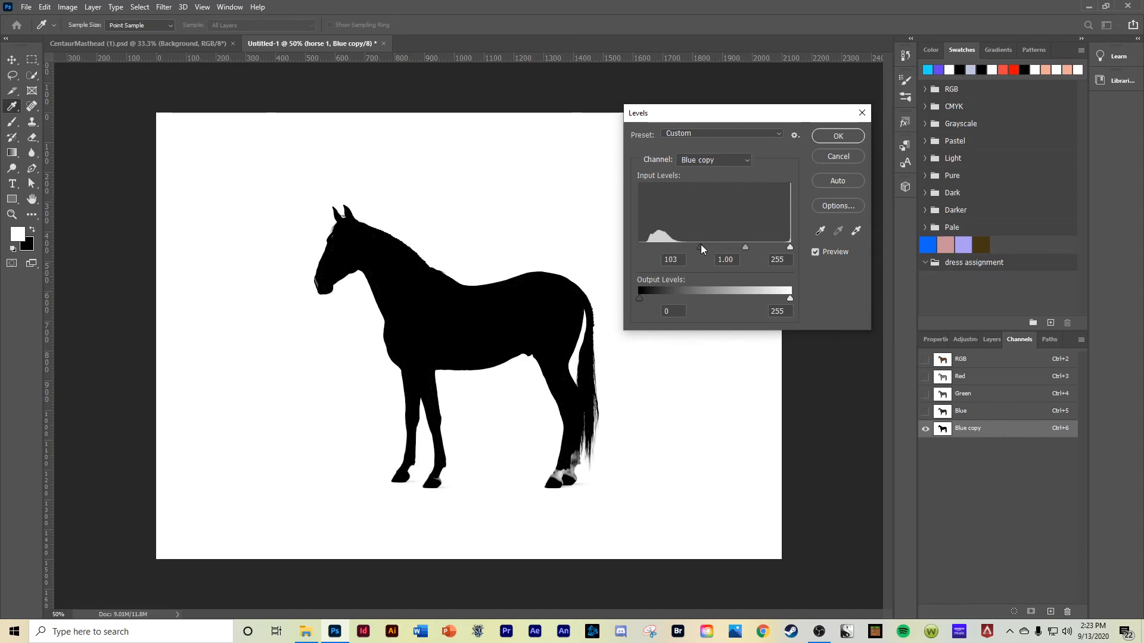
click(837, 138)
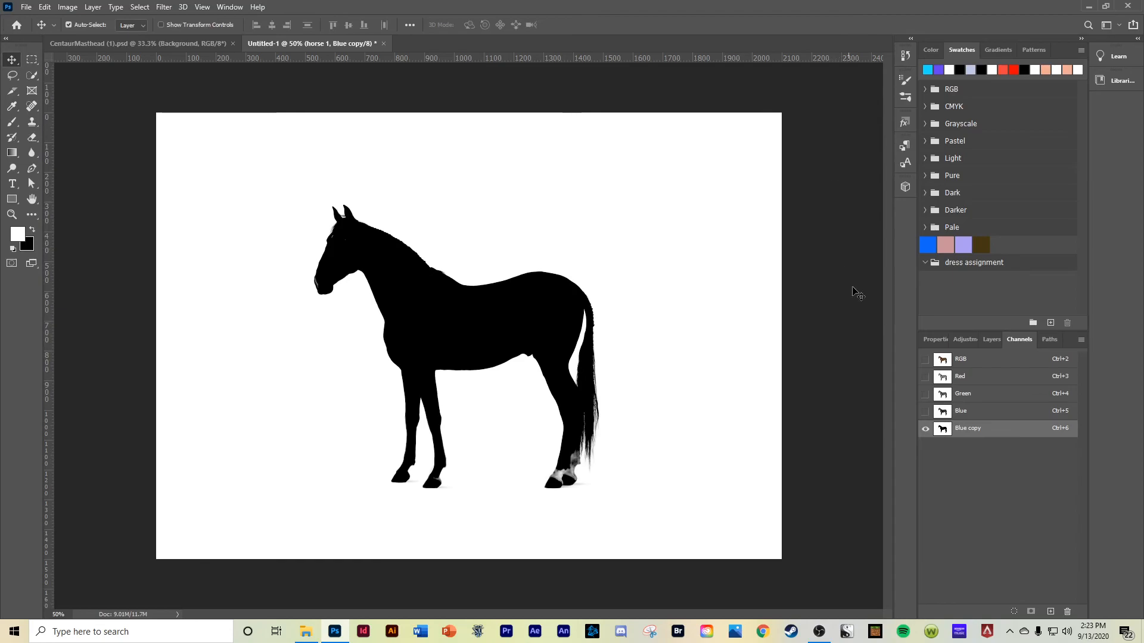
Step: Mask the horse 1 layer with the inverted selection loaded from the Blue copy channel, and shift the cut-out horse slightly up and right
ctrl+click(943, 430)
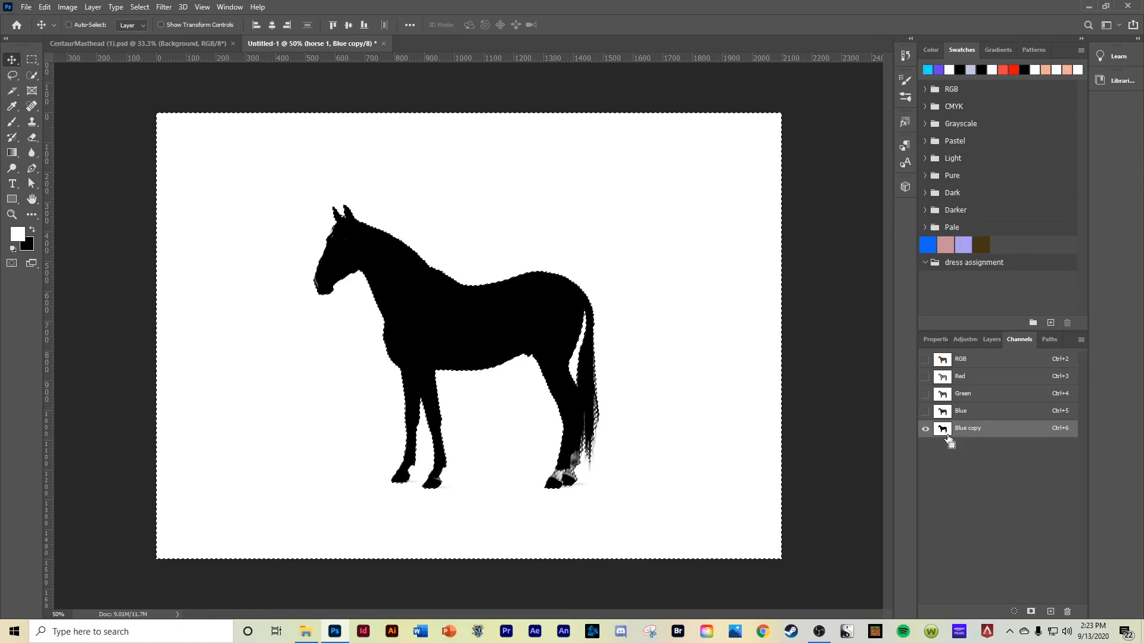
click(137, 8)
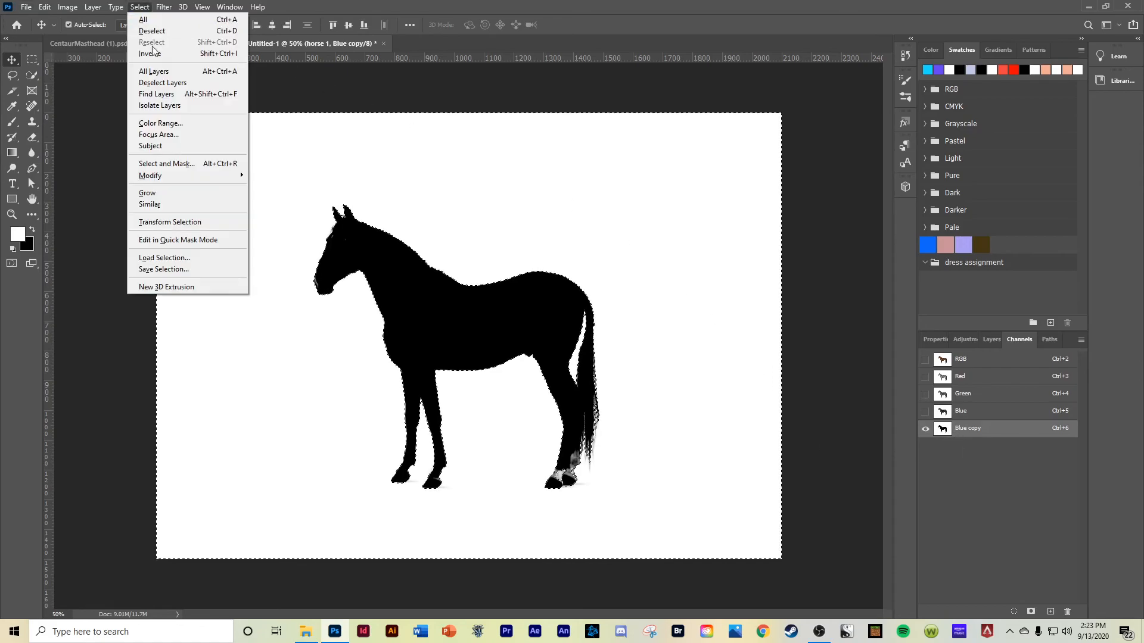
click(150, 55)
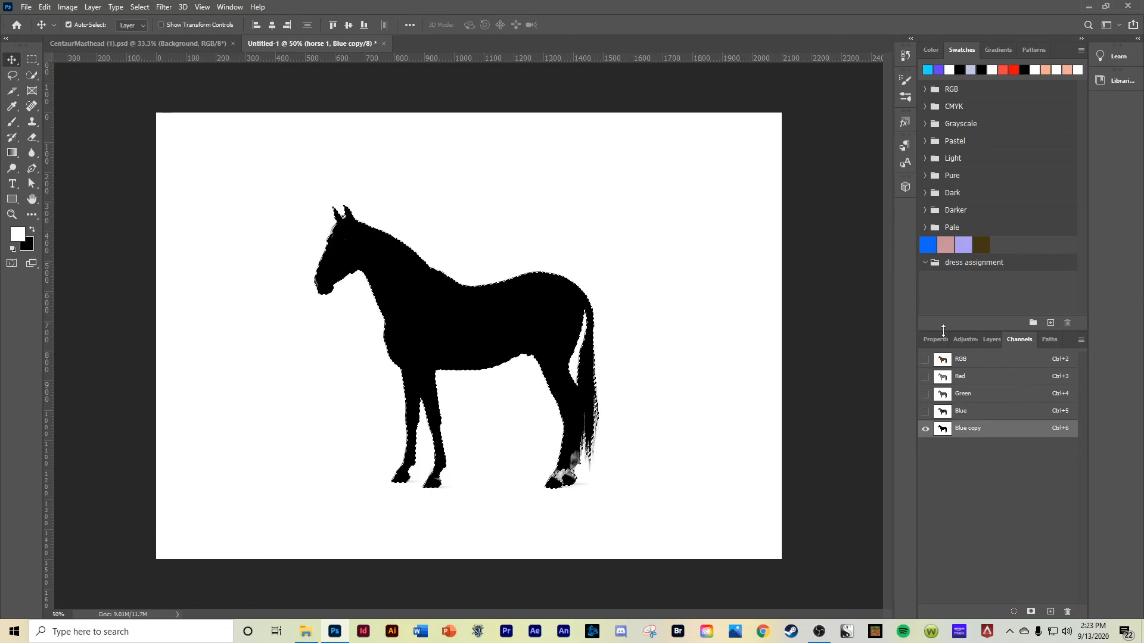
click(992, 343)
click(1004, 612)
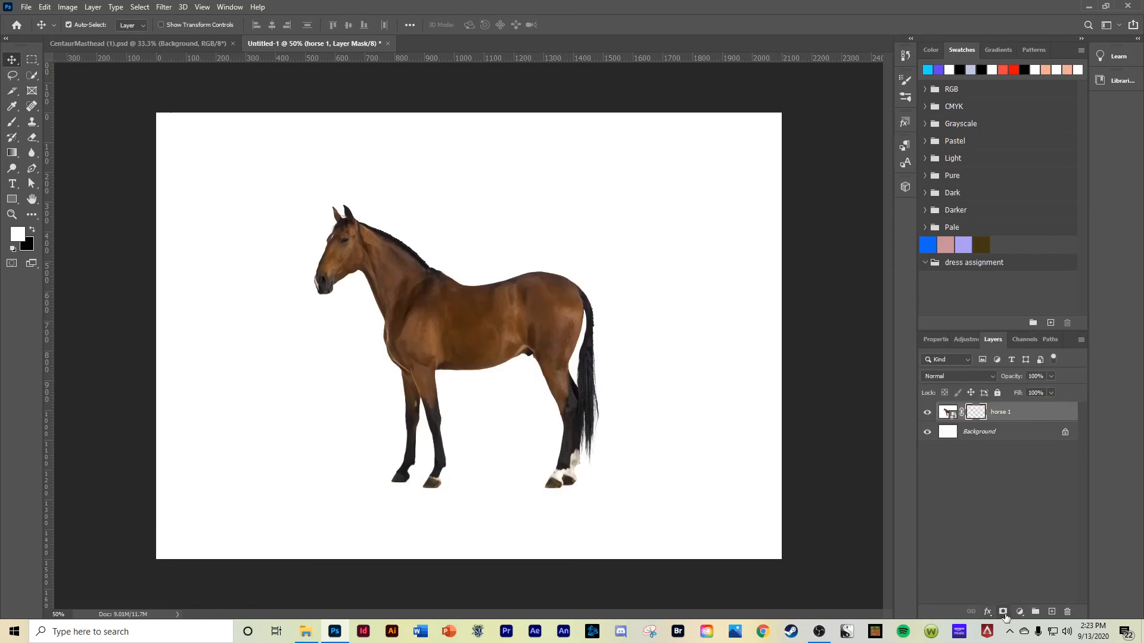
mouse_move(466, 329)
mouse_down()
mouse_move(473, 302)
mouse_move(473, 317)
mouse_up()
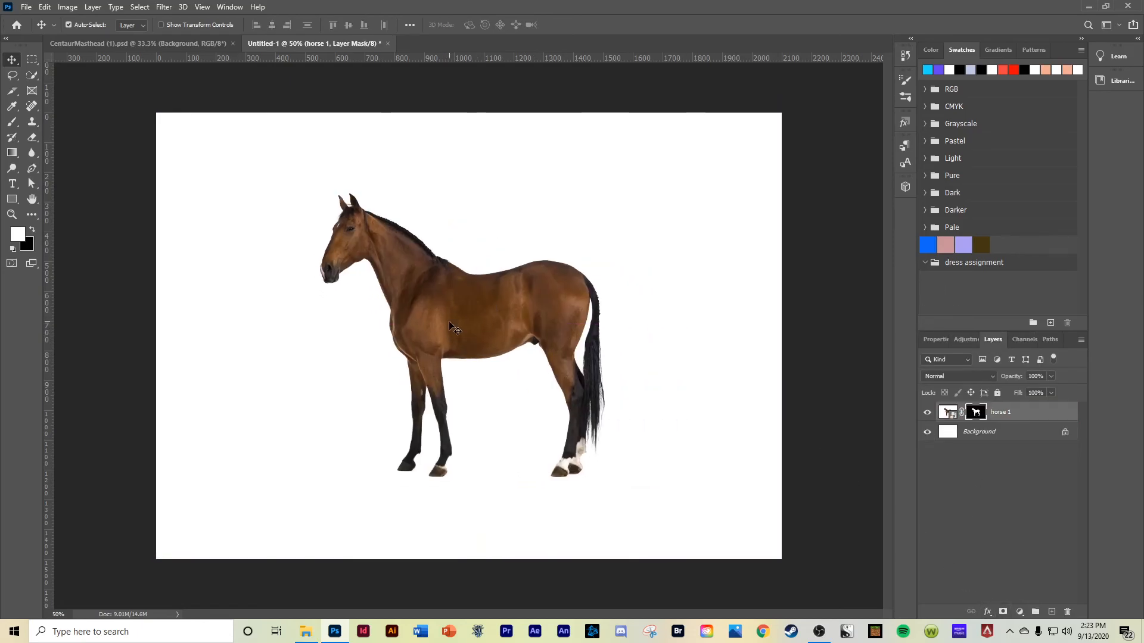
Step: Convert the locked Background into a regular layer named Layer 0
click(980, 432)
double_click(980, 432)
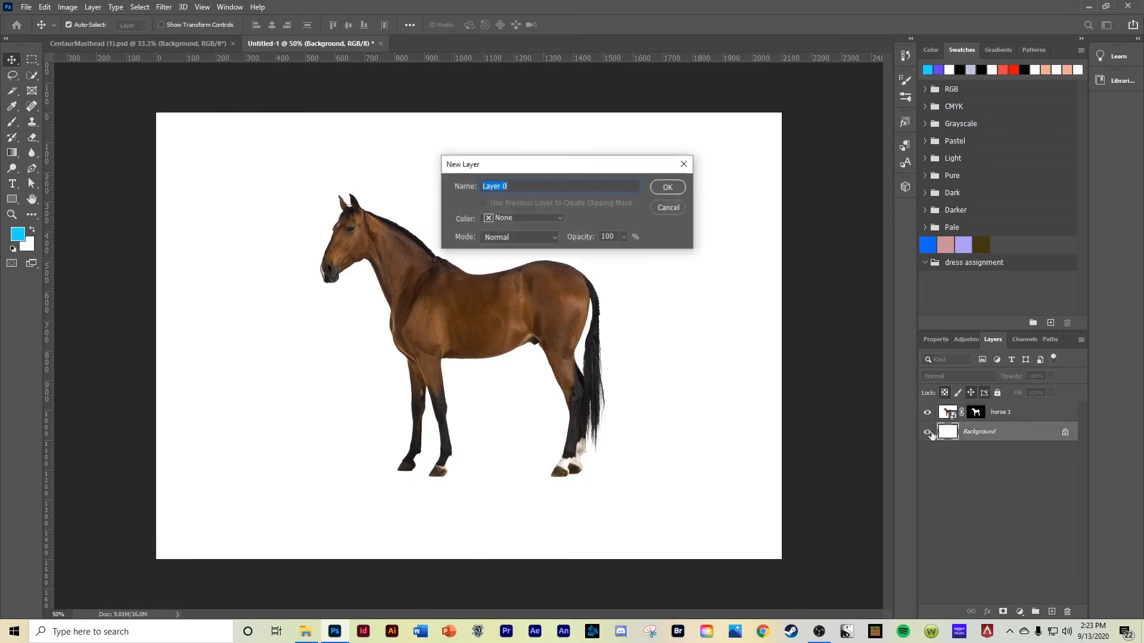
click(668, 187)
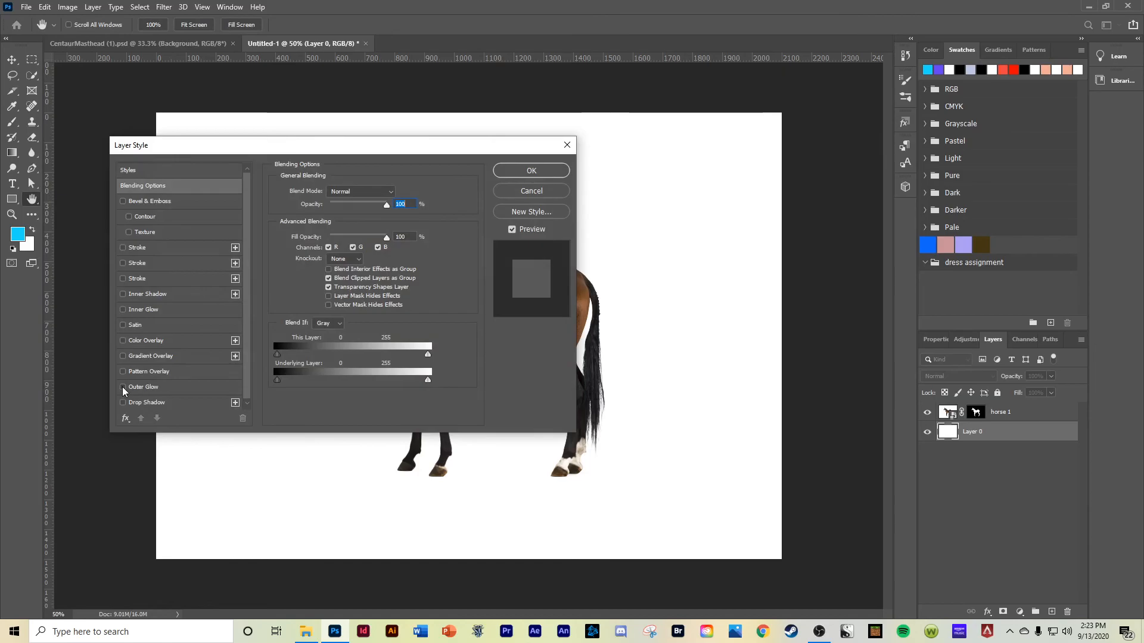
click(123, 388)
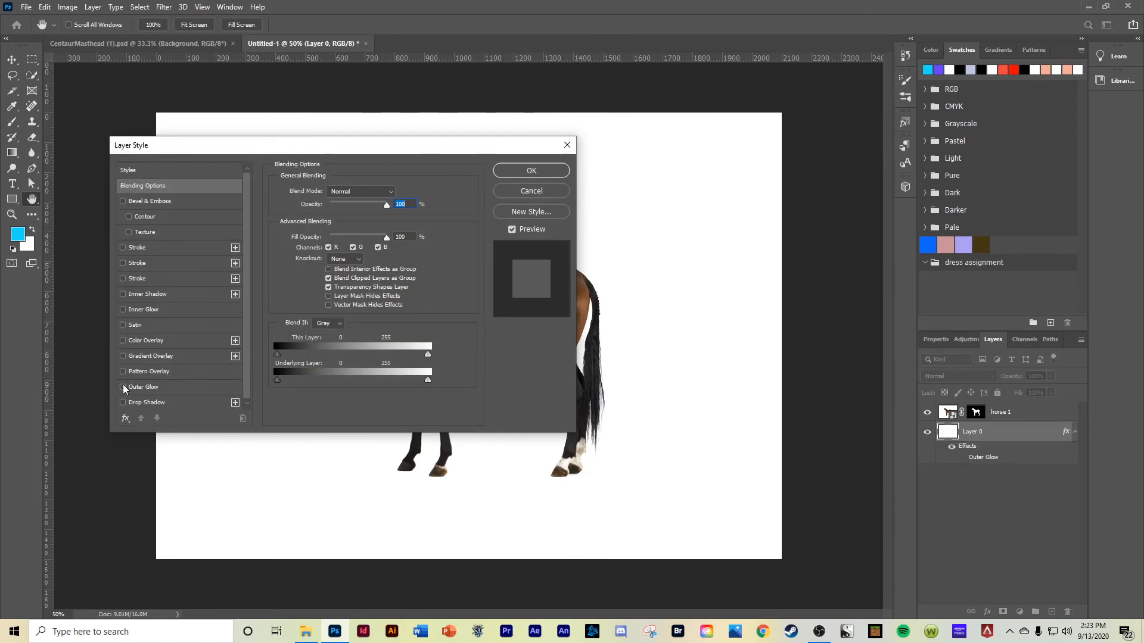
click(135, 340)
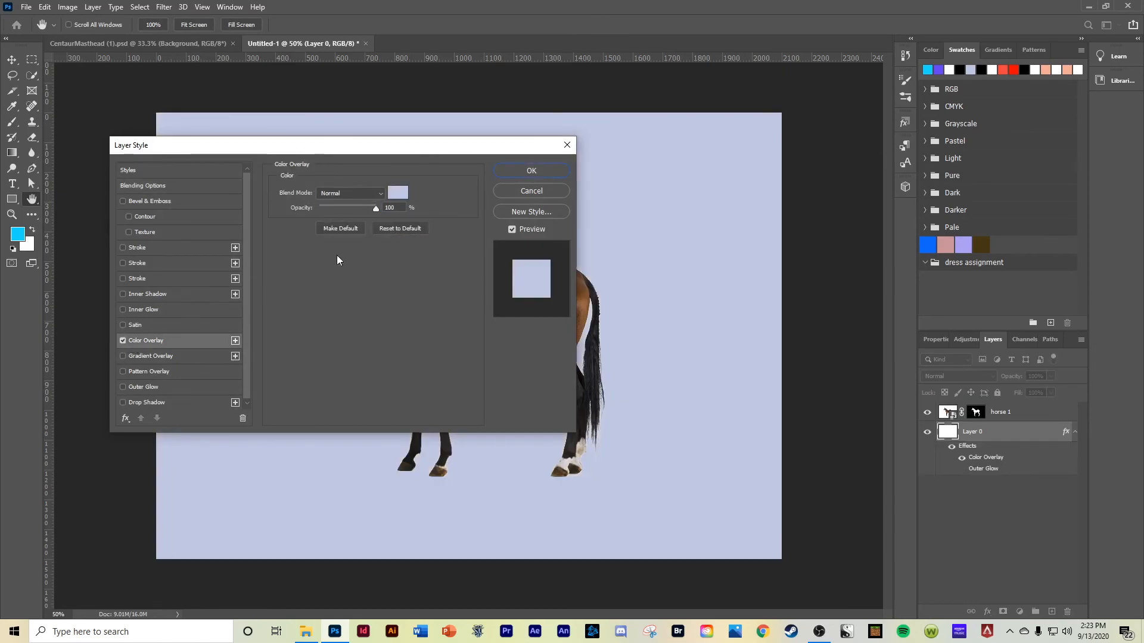
click(398, 192)
click(704, 200)
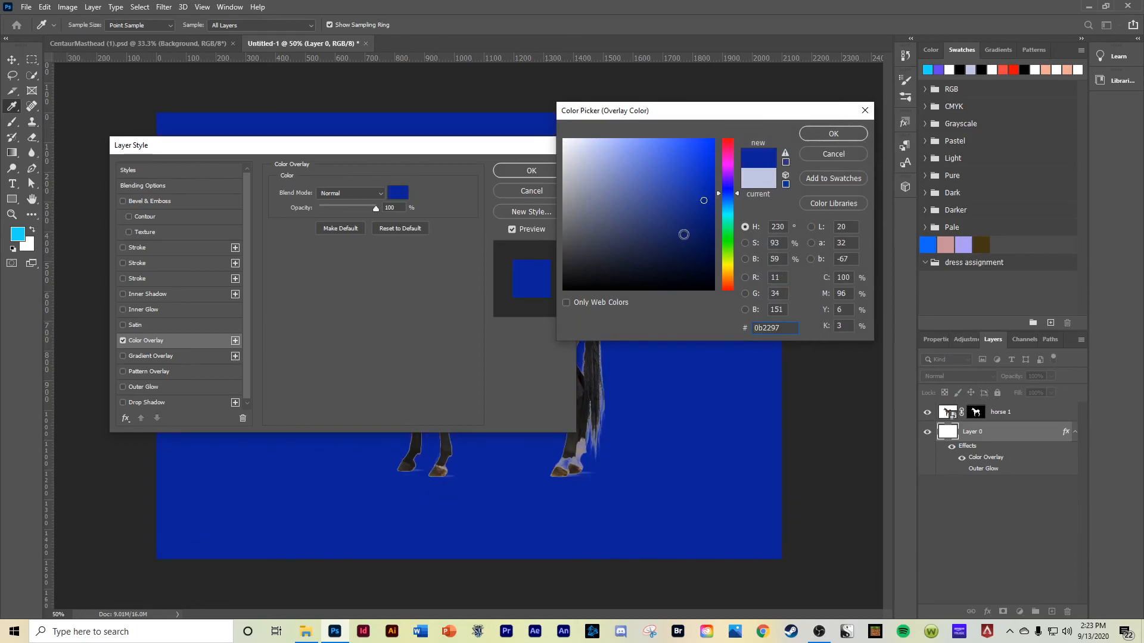
click(822, 136)
click(531, 191)
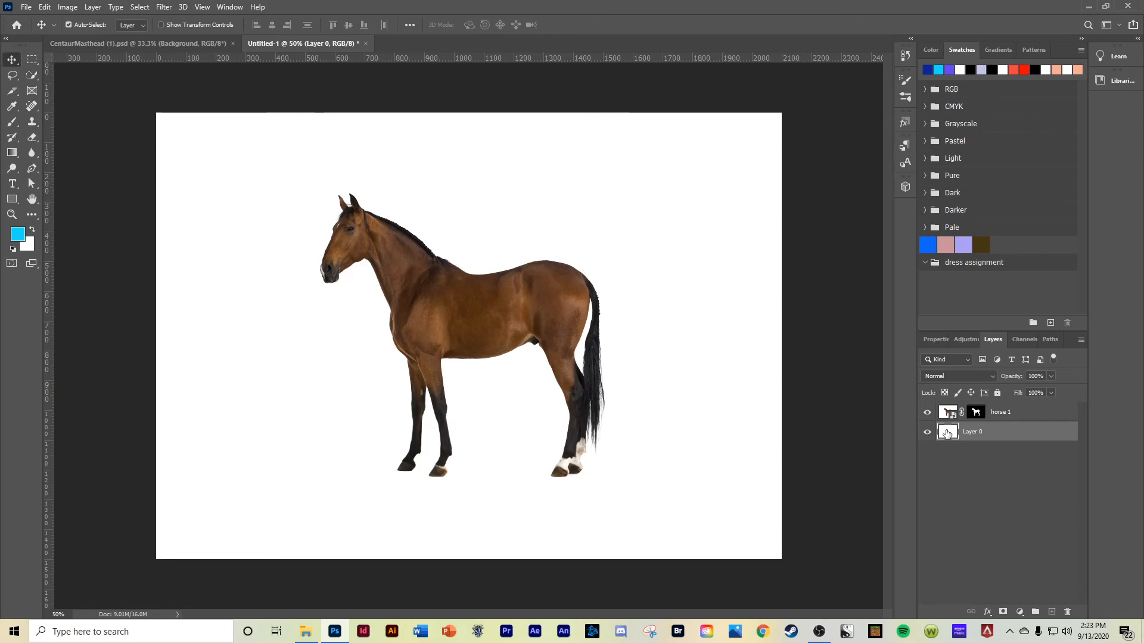
Step: Apply a blue Color Overlay (2242e5) to Layer 0 and move the horse slightly left against it
double_click(948, 433)
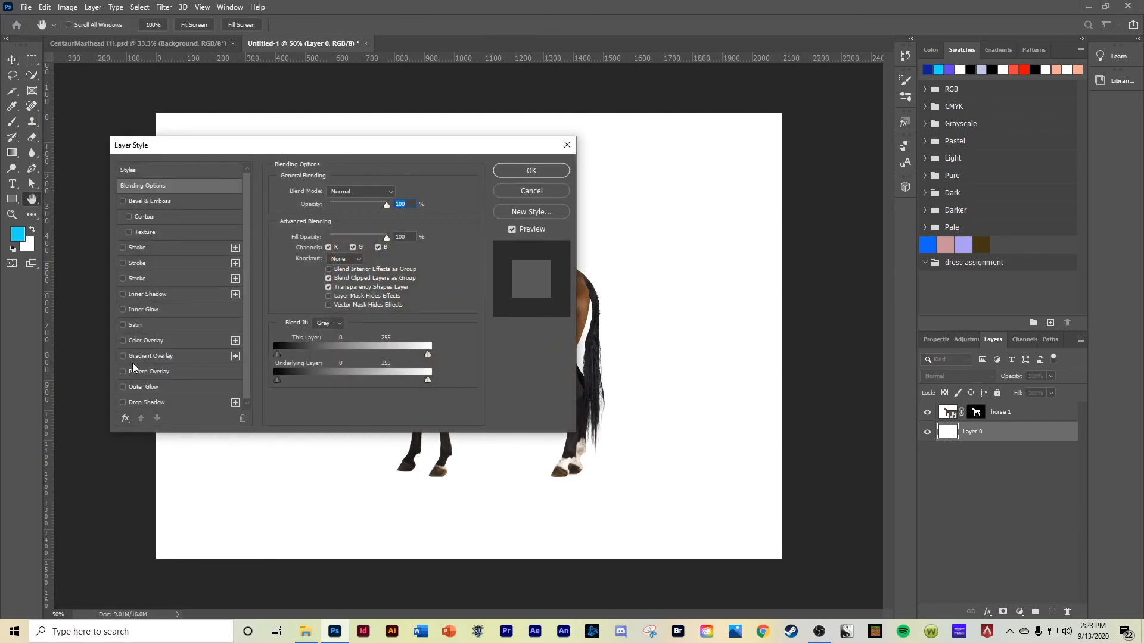
click(148, 341)
click(404, 195)
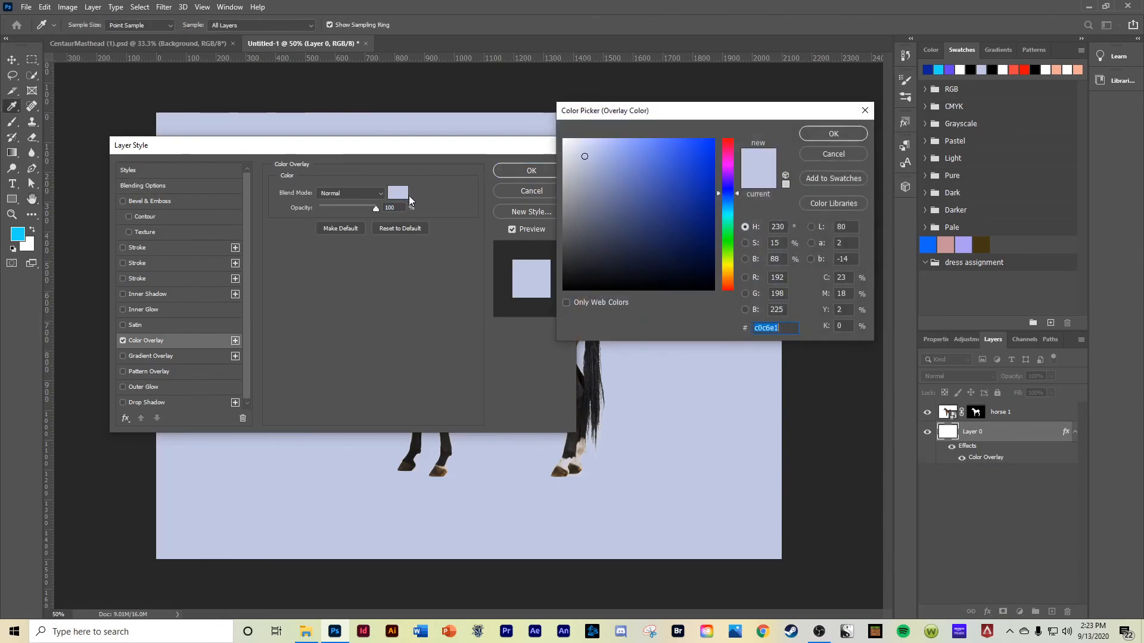
click(692, 154)
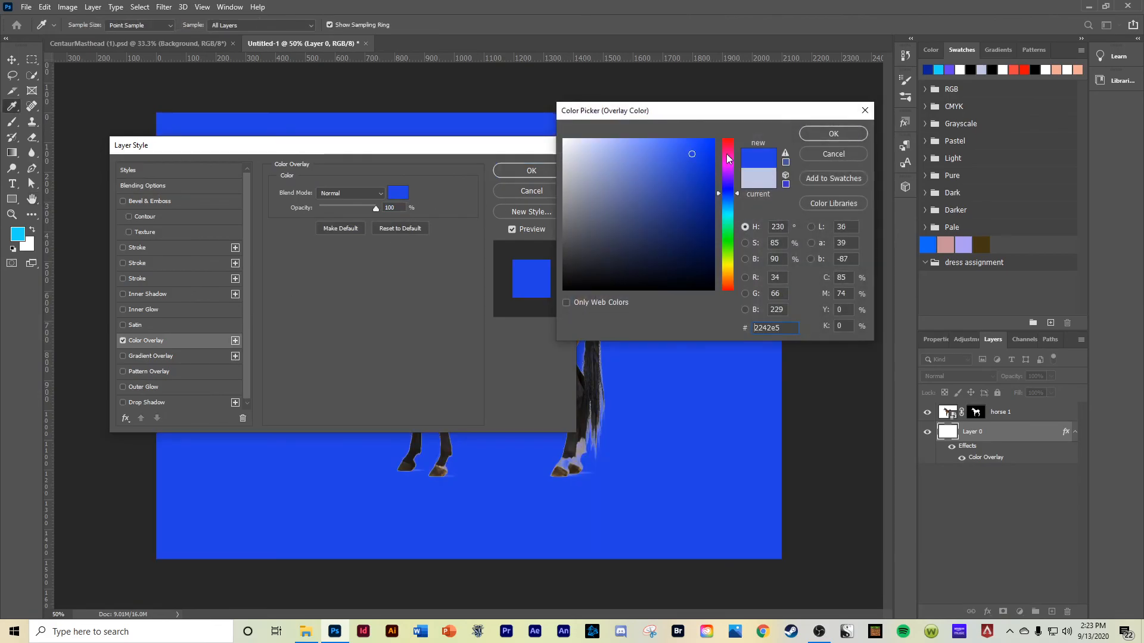
click(813, 137)
click(532, 172)
key(v)
drag(492, 342, 467, 348)
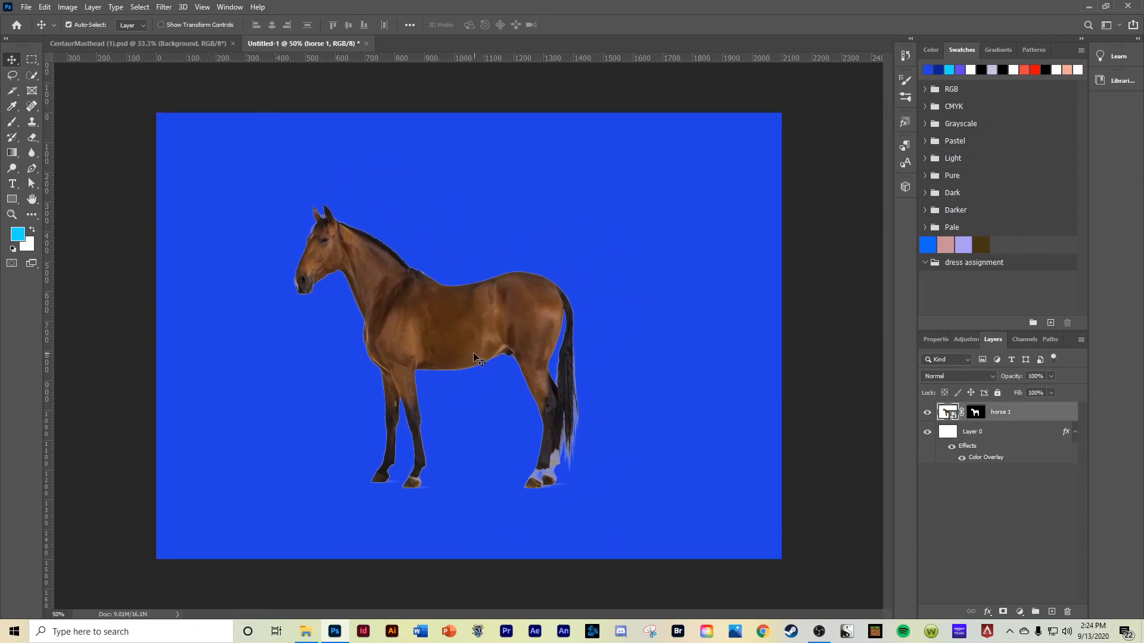
Step: Shift the horse slightly right and set the feather of the horse 1 layer mask to 0 px
drag(448, 342, 449, 320)
click(978, 415)
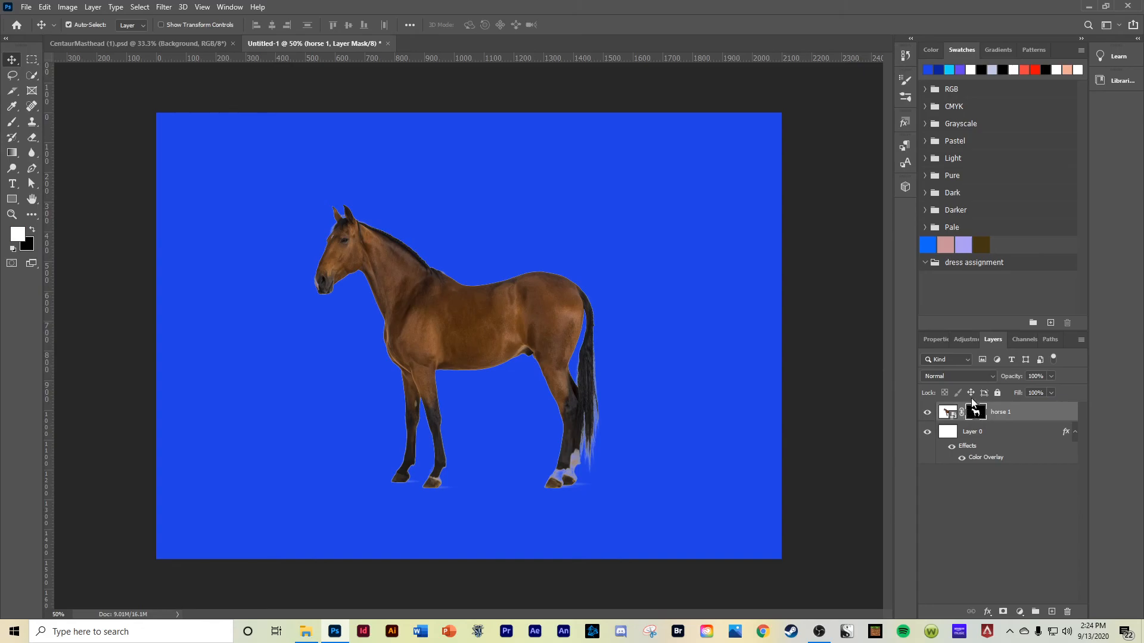
double_click(979, 417)
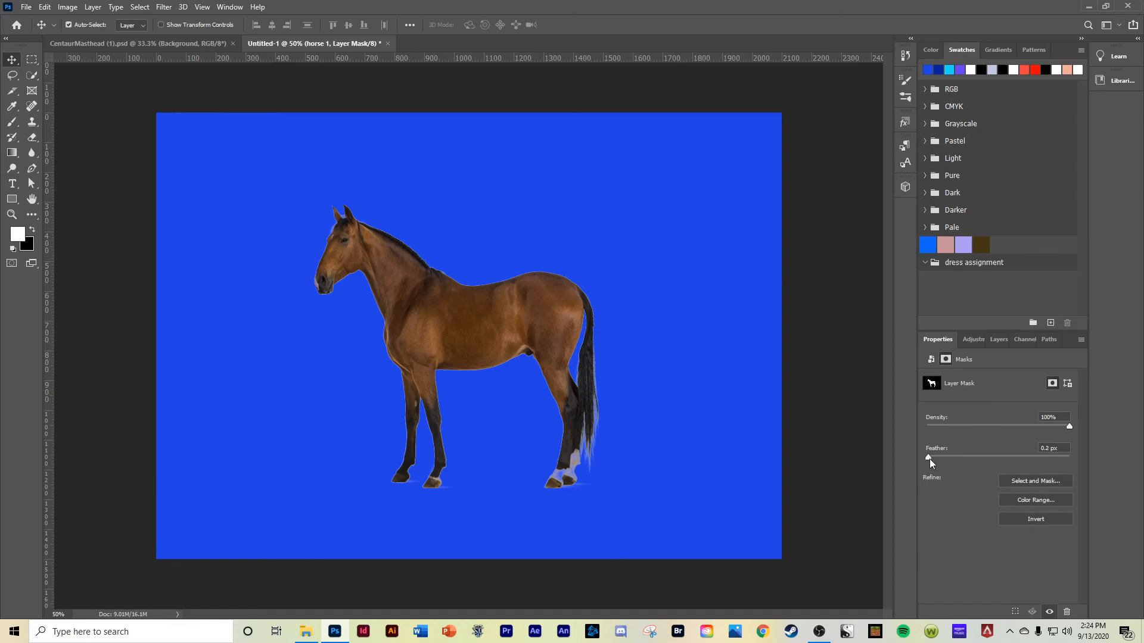
drag(987, 459, 896, 459)
Step: Try a lower edge-detection radius on the horse mask in Select and Mask, drop the resulting selection, and move the horse up and left
click(1031, 478)
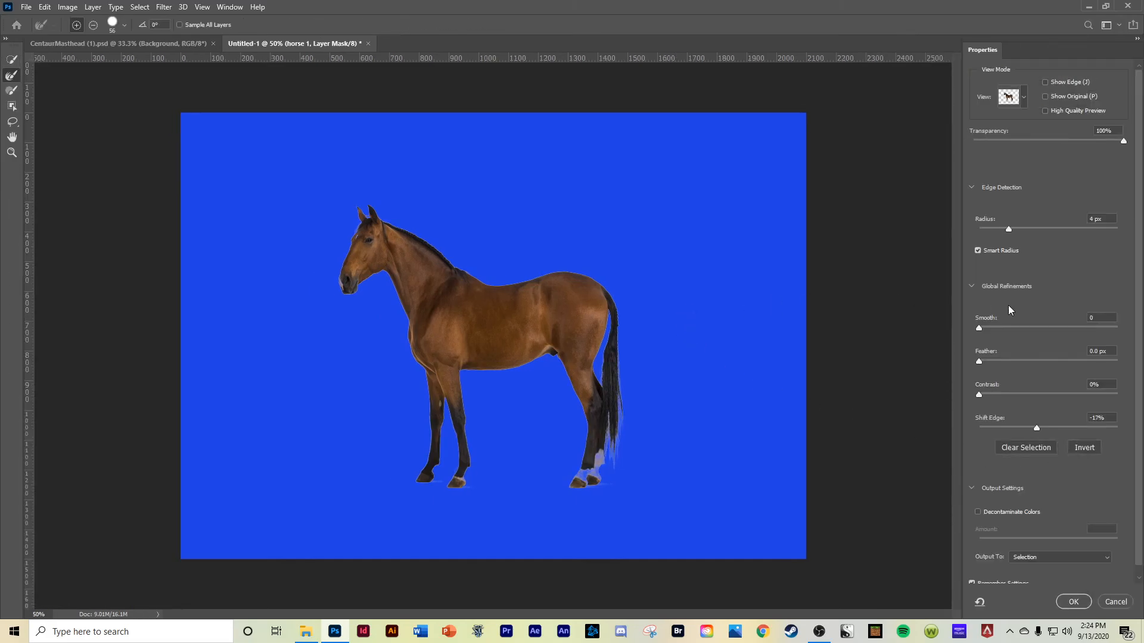
drag(1020, 230, 957, 235)
click(979, 232)
click(1073, 602)
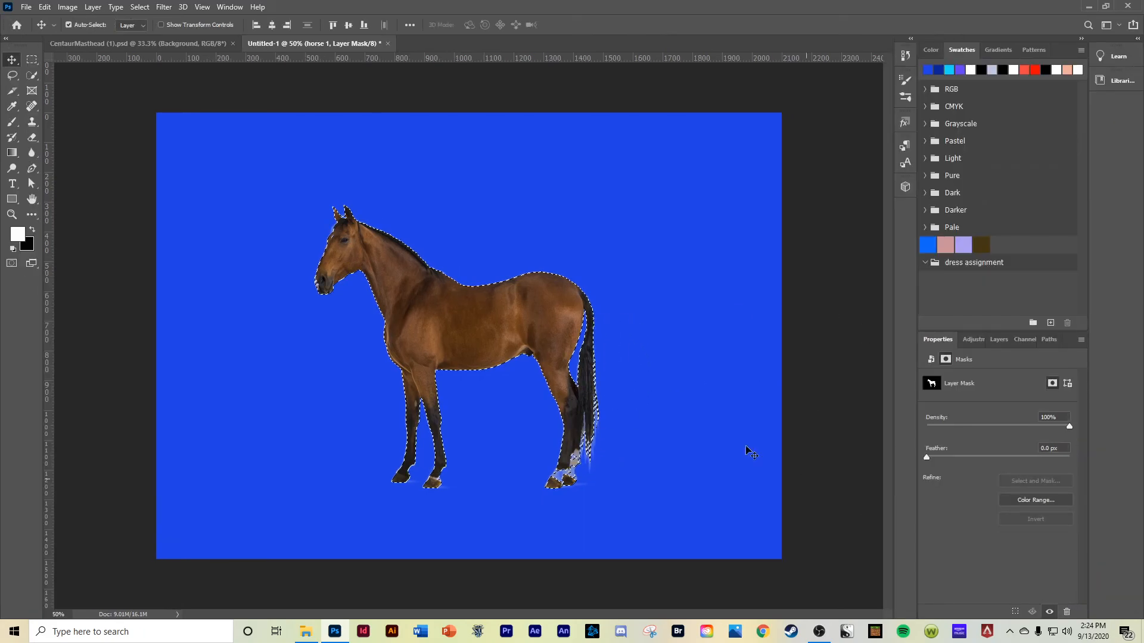
key(ctrl+d)
drag(474, 311, 425, 297)
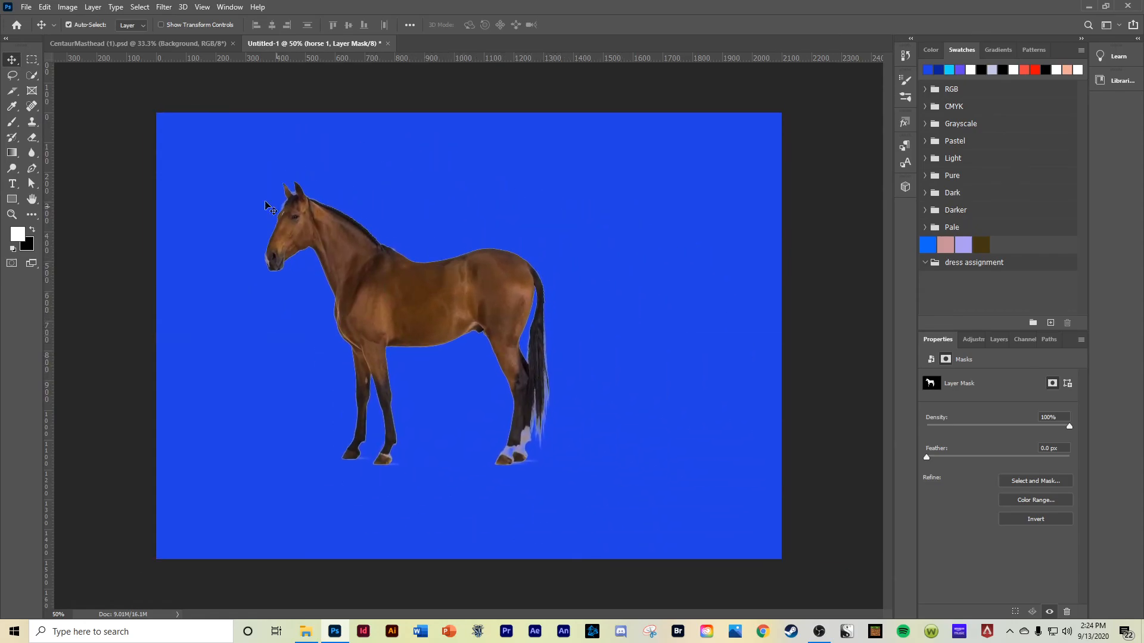
Step: Create a new document with the Default Photoshop Size preset, 7 x 5 inches at 300 ppi
click(26, 7)
click(36, 26)
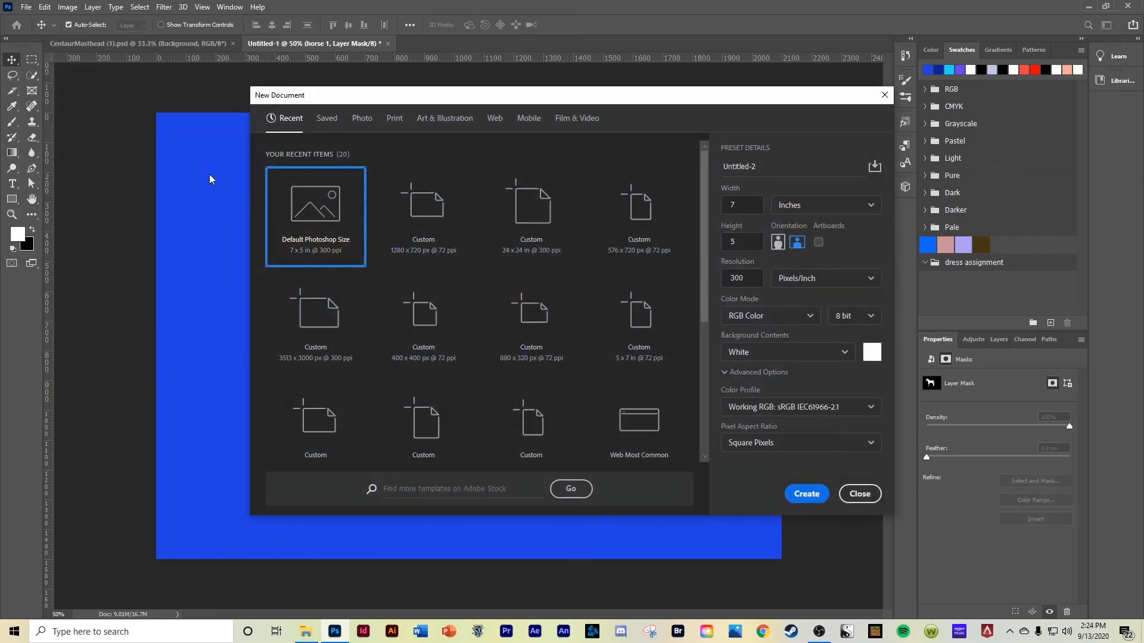
click(805, 494)
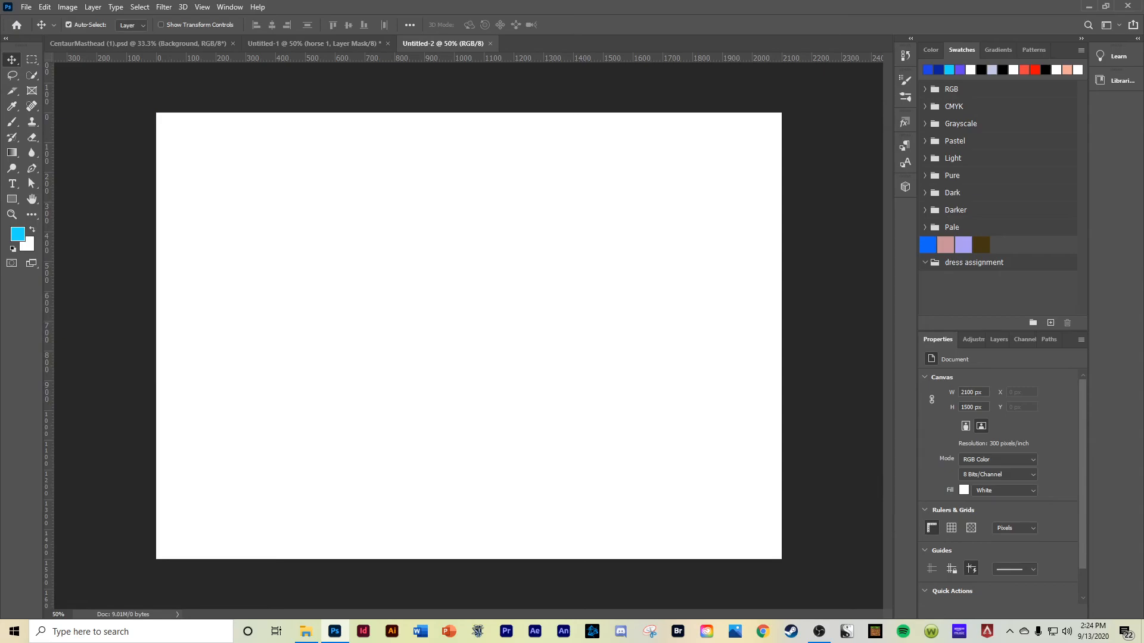
drag(0, 310, 387, 334)
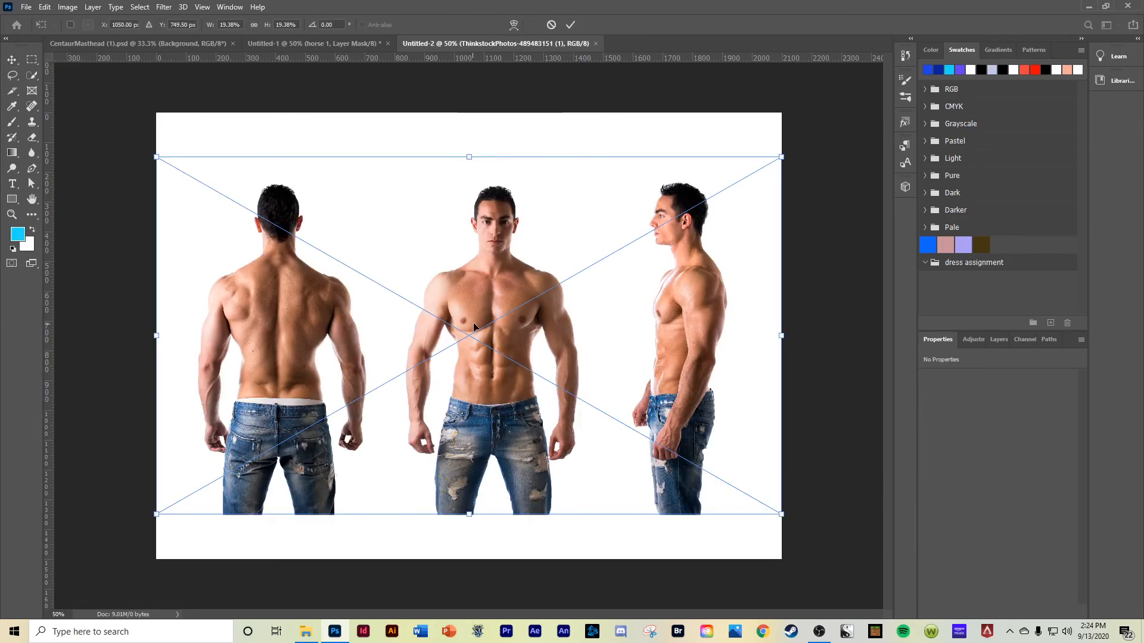
click(10, 61)
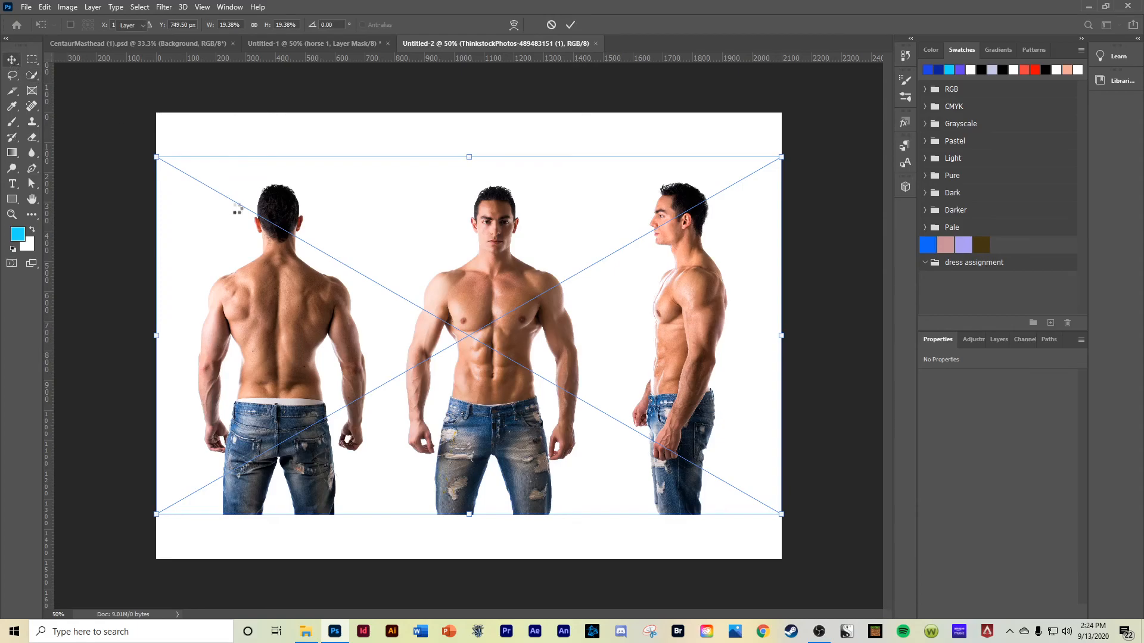
click(999, 339)
right_click(995, 413)
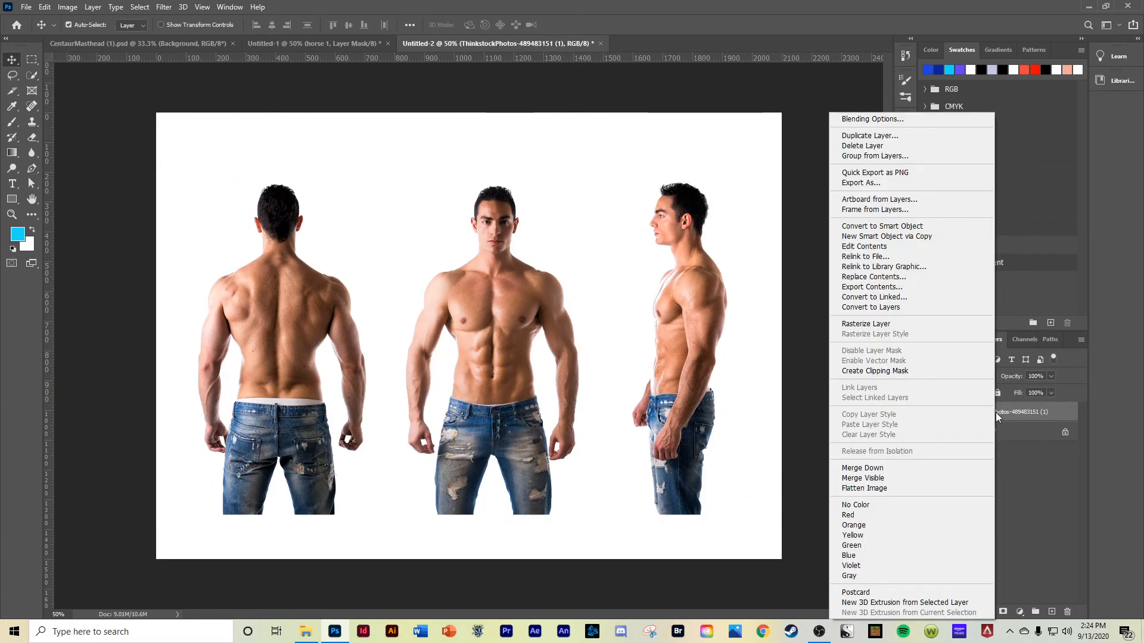
click(892, 325)
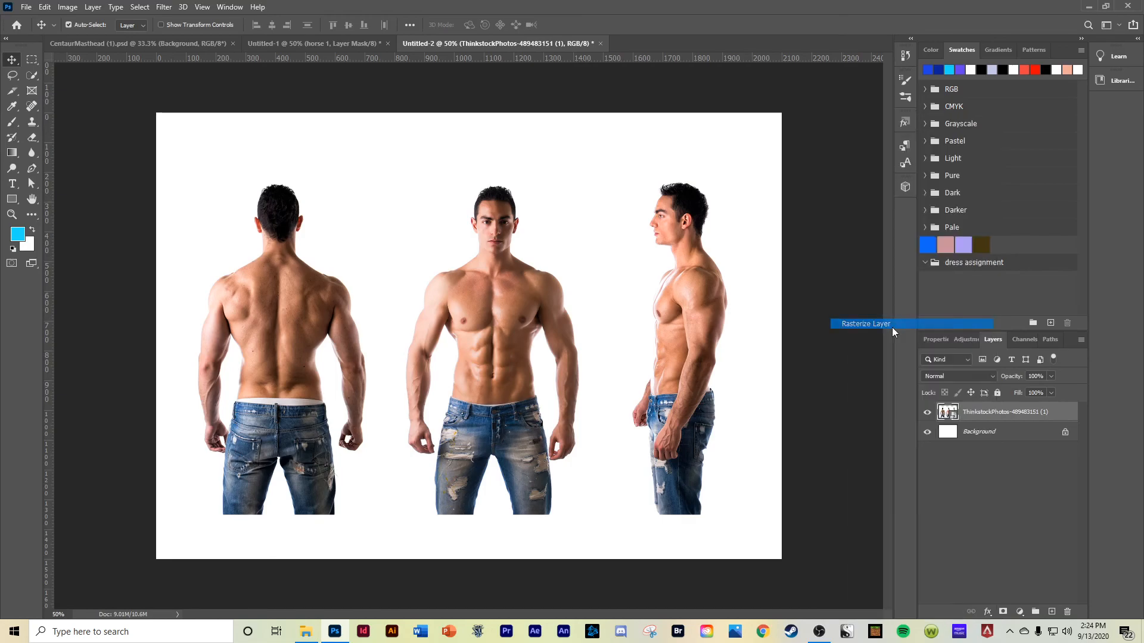
Step: Delete the back-view and front-view figures from the photo layer with a rectangular selection, keeping the side view
click(32, 59)
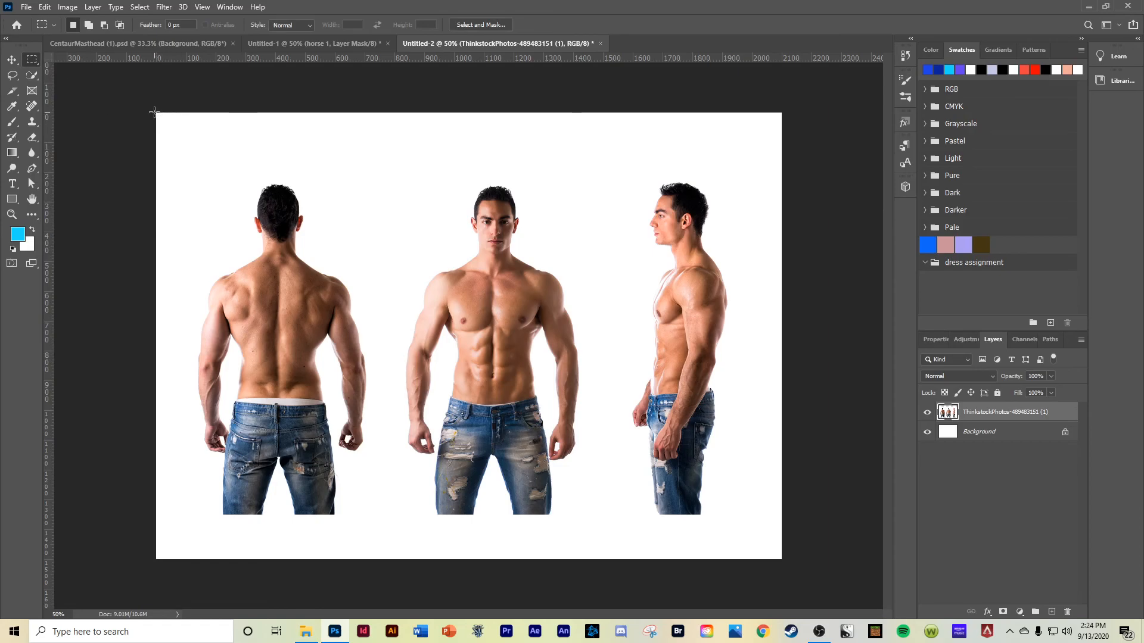
drag(156, 113, 629, 559)
key(Delete)
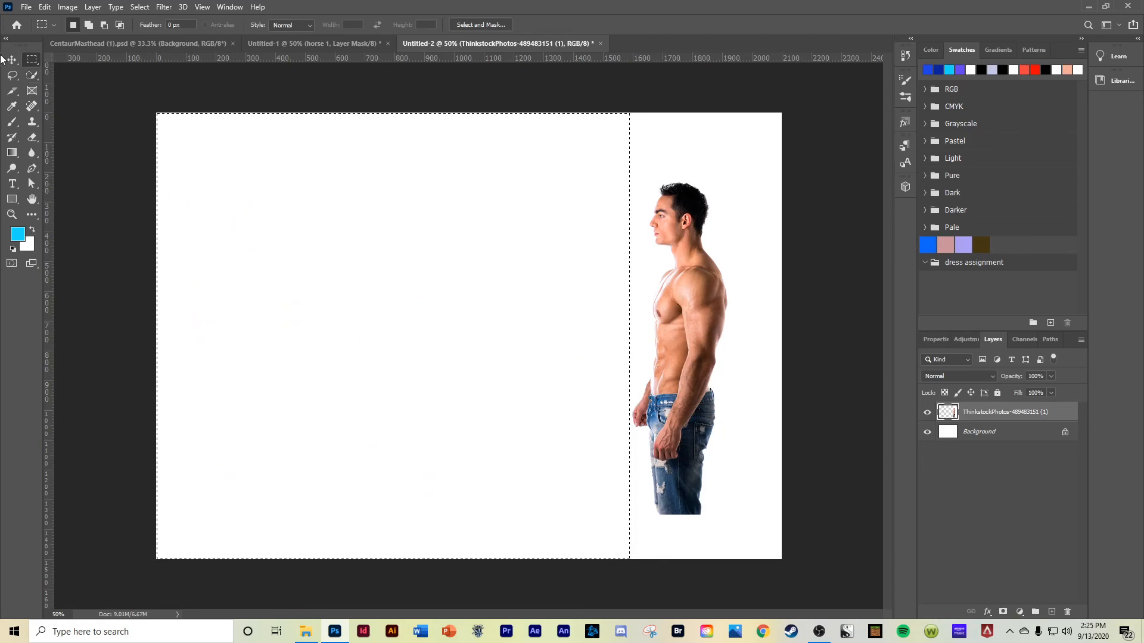
Step: Clear the selection and move the side-view man to the middle of the canvas
click(11, 60)
click(189, 207)
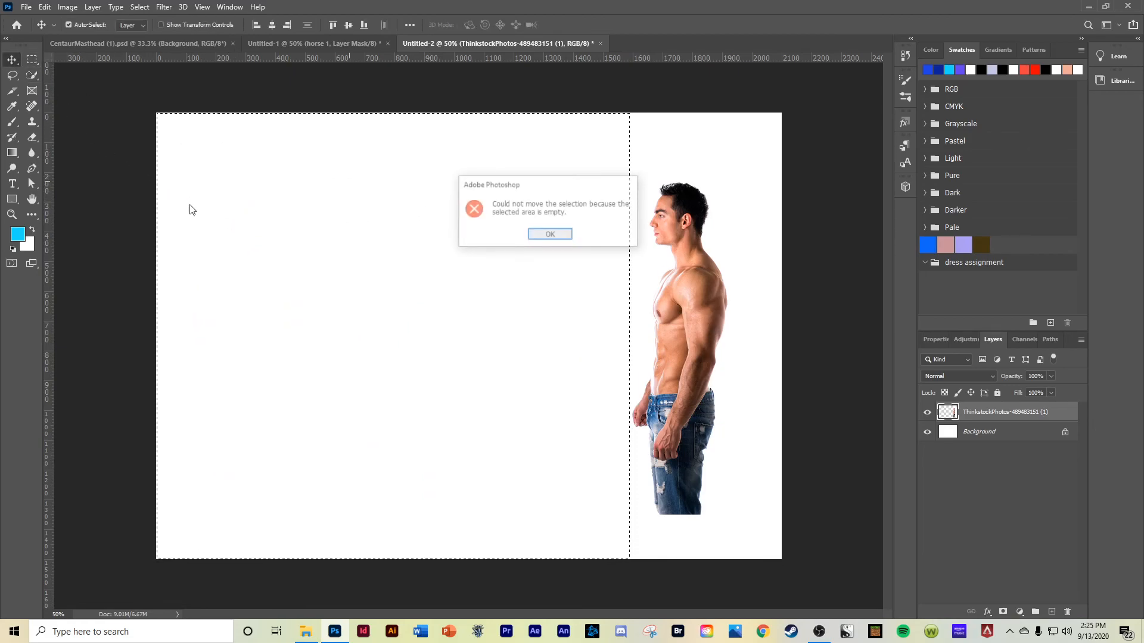
click(550, 235)
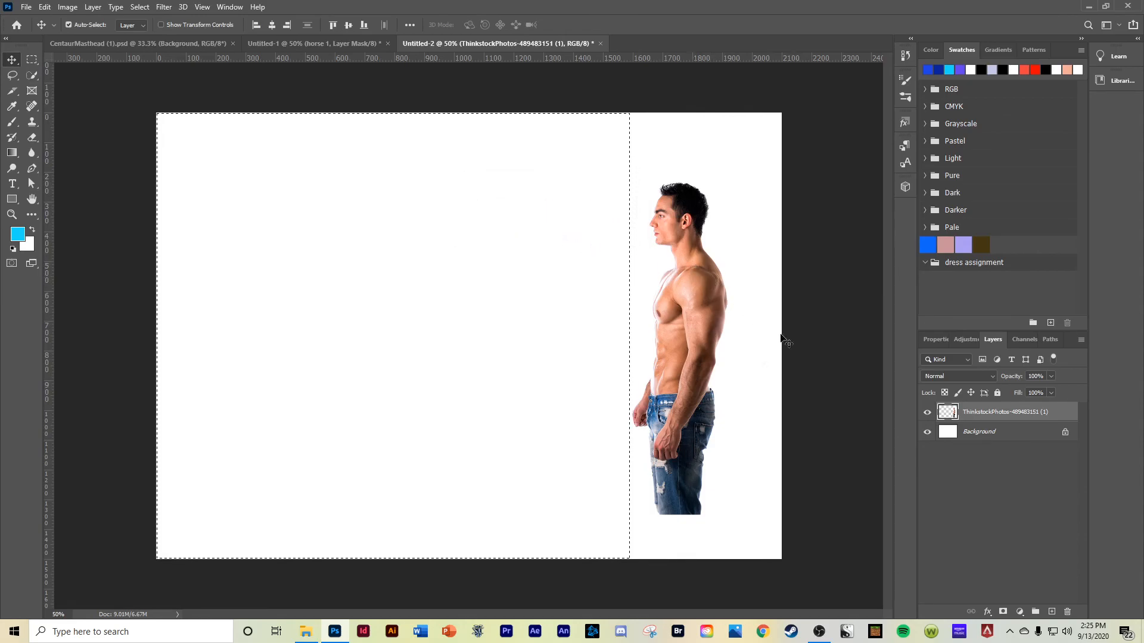
key(ctrl+d)
drag(672, 296, 483, 304)
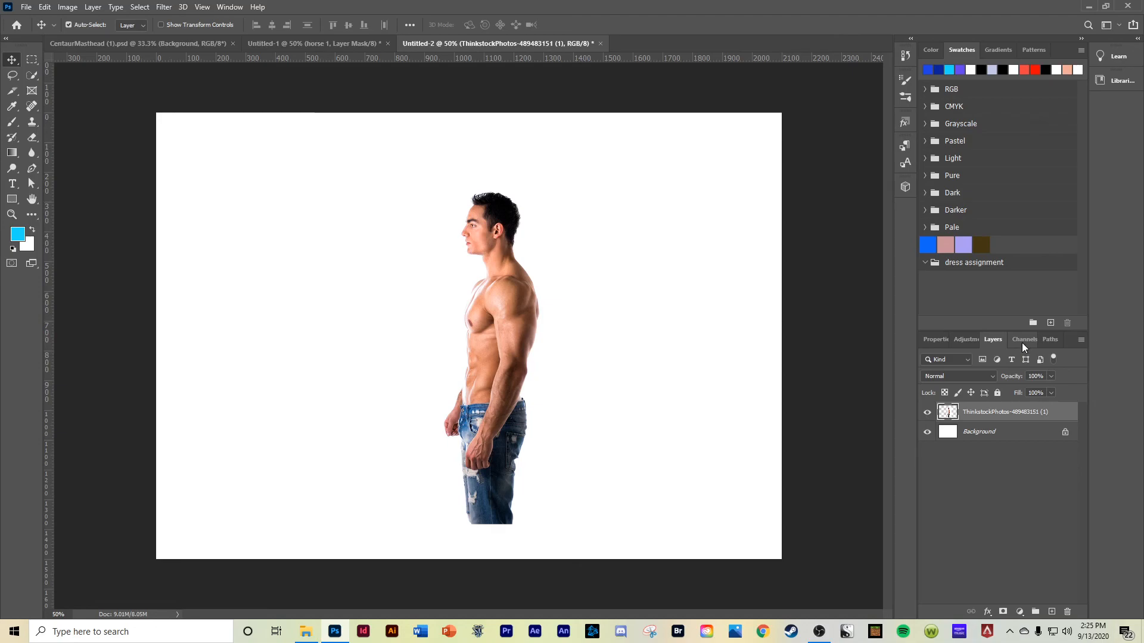
Step: Duplicate the Blue channel and turn the man black in the copy with Levels, setting the black input level to 253
click(1022, 342)
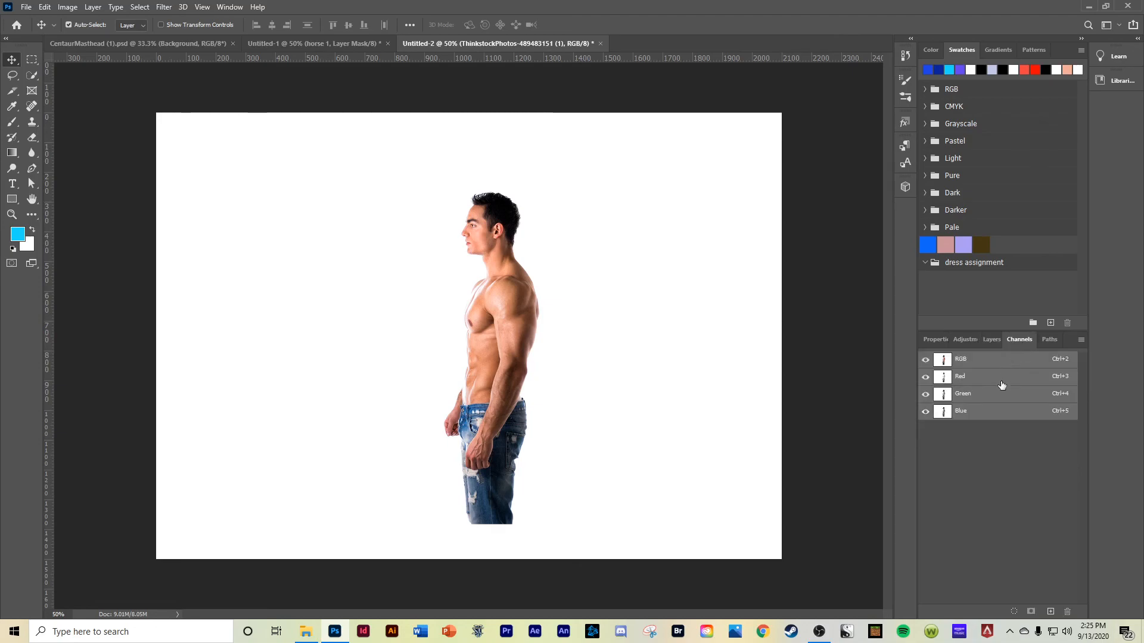
click(966, 415)
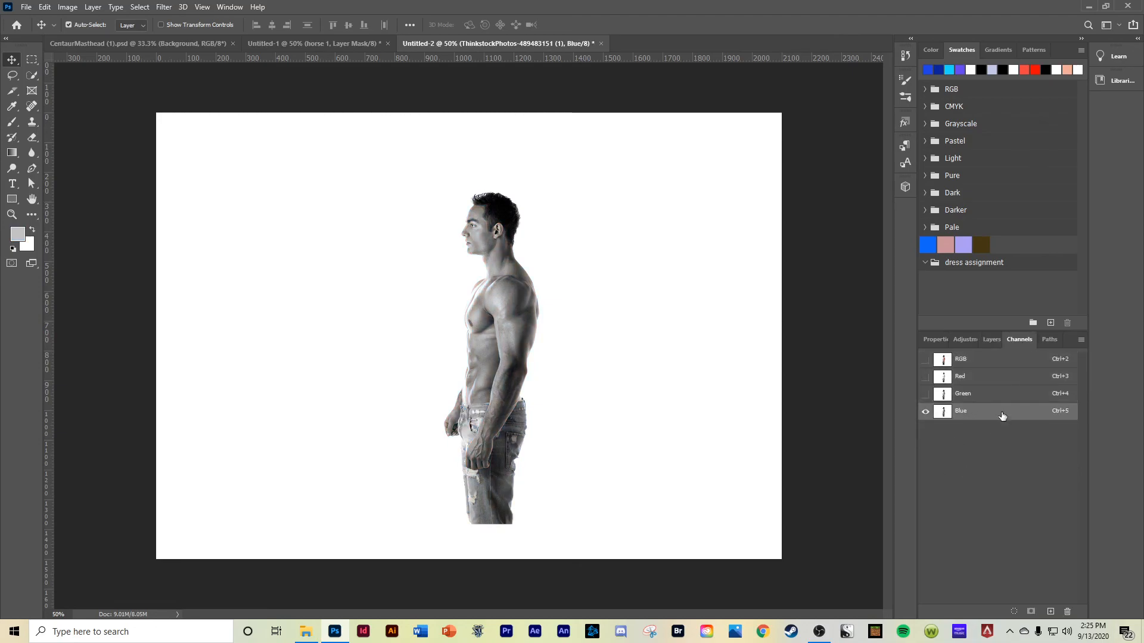
drag(1002, 416, 1051, 612)
key(ctrl+l)
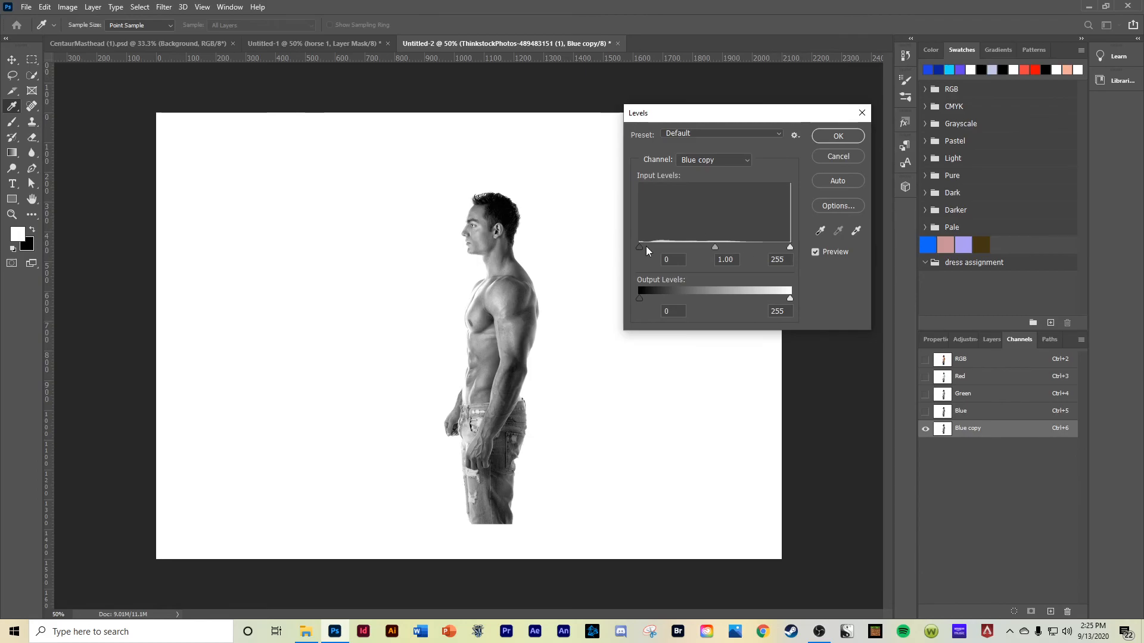
drag(640, 245, 646, 246)
drag(675, 244, 808, 236)
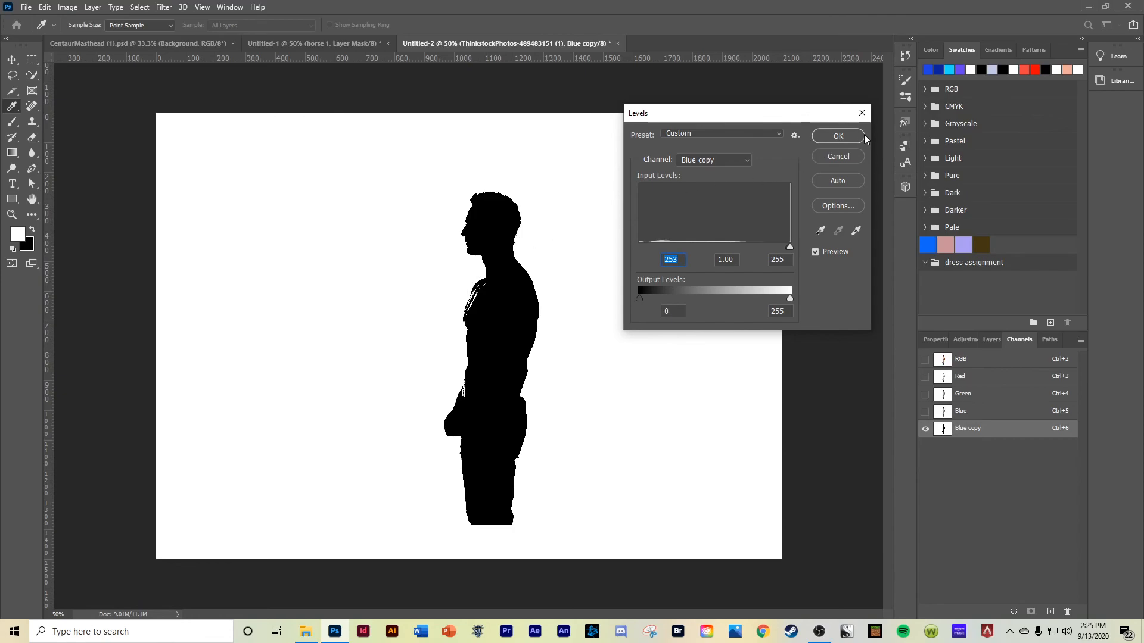
click(837, 137)
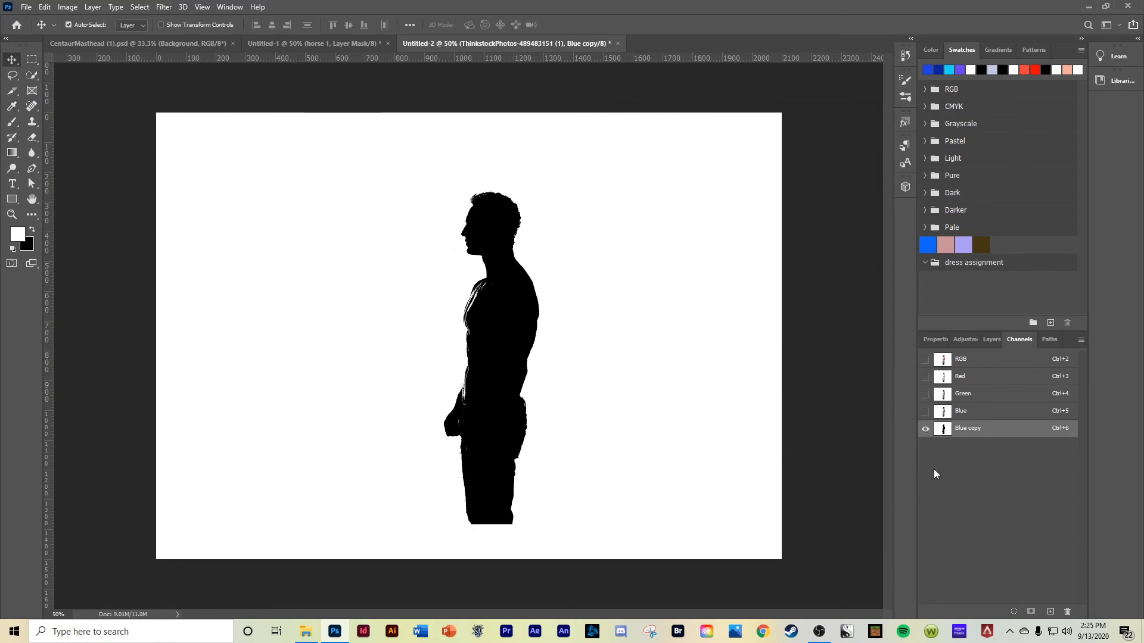
Step: Mask the man's layer with the inverted selection loaded from the Blue copy channel, and move the cutout slightly up and left
ctrl+click(942, 429)
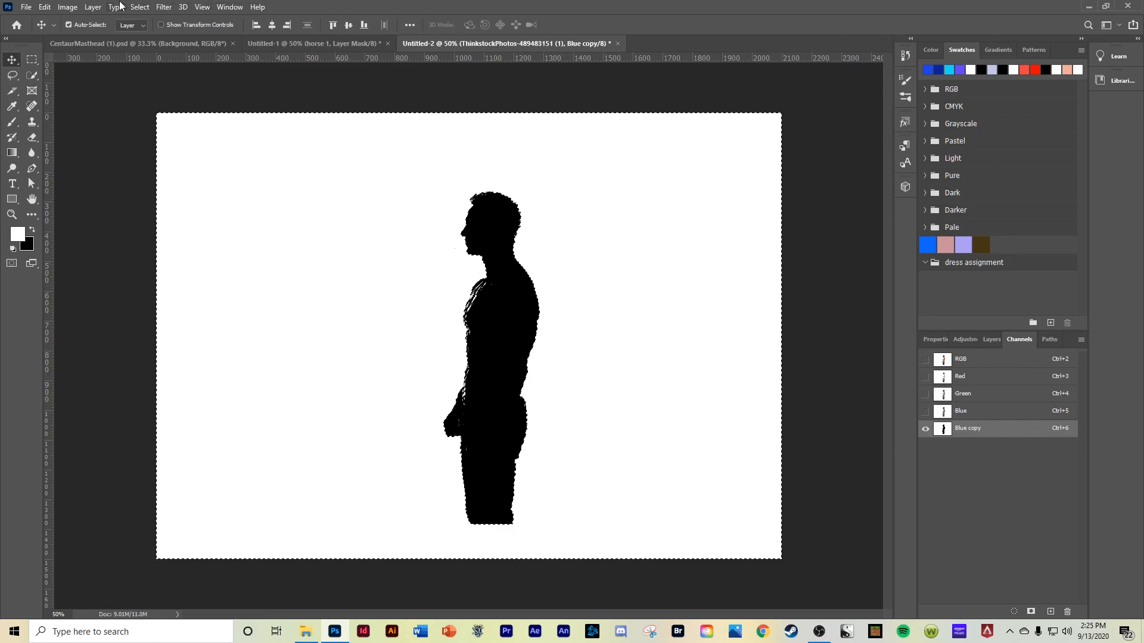
click(139, 7)
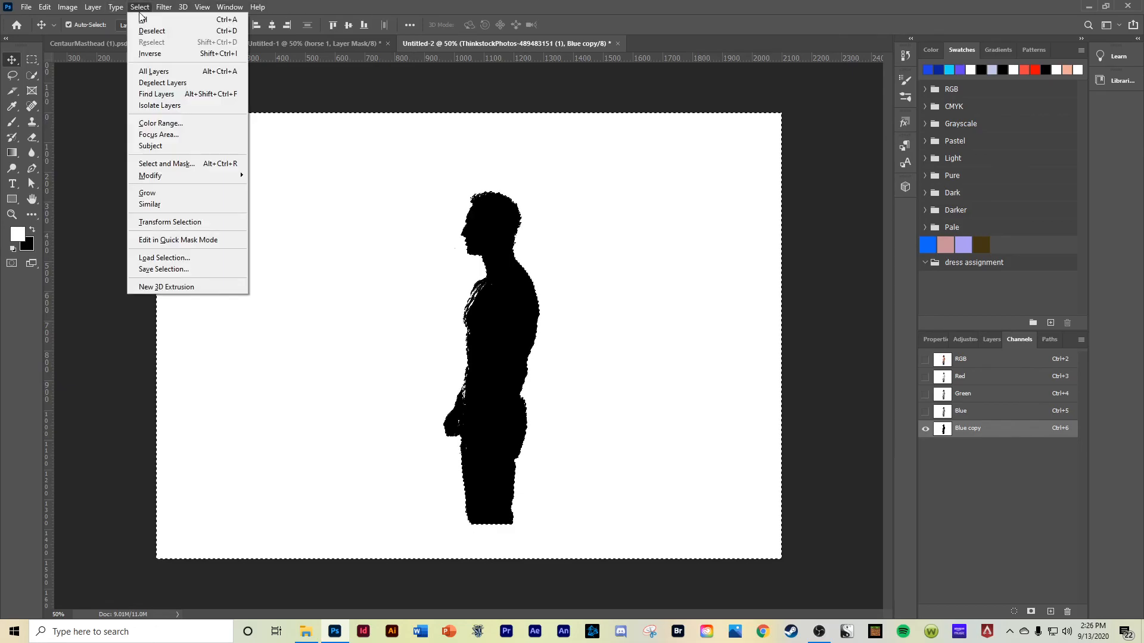
click(149, 54)
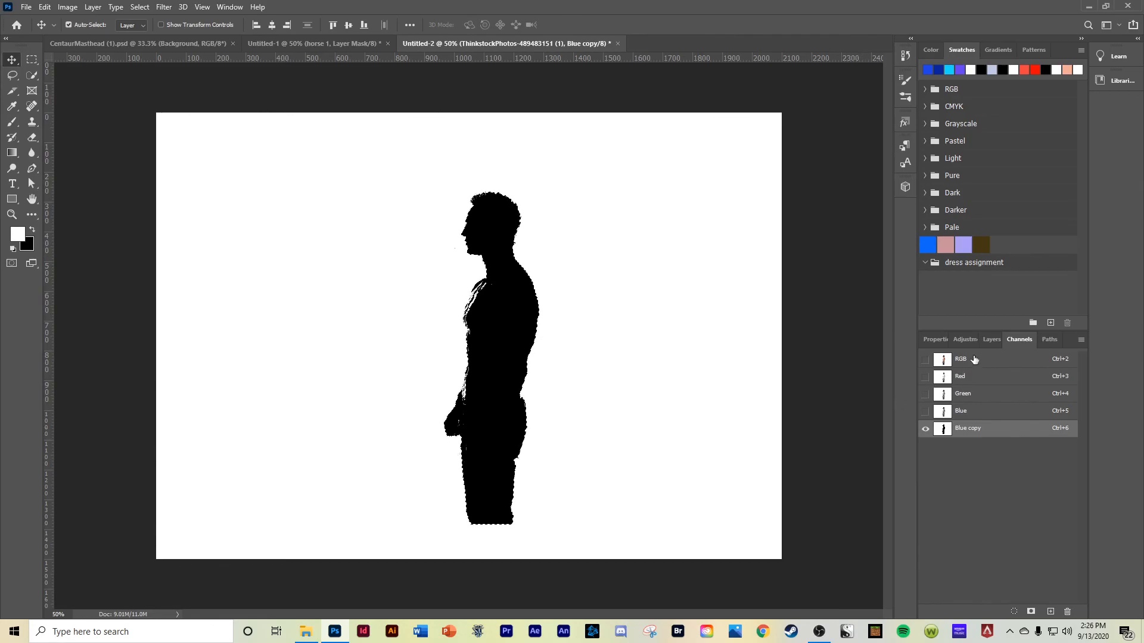
click(991, 339)
click(1003, 611)
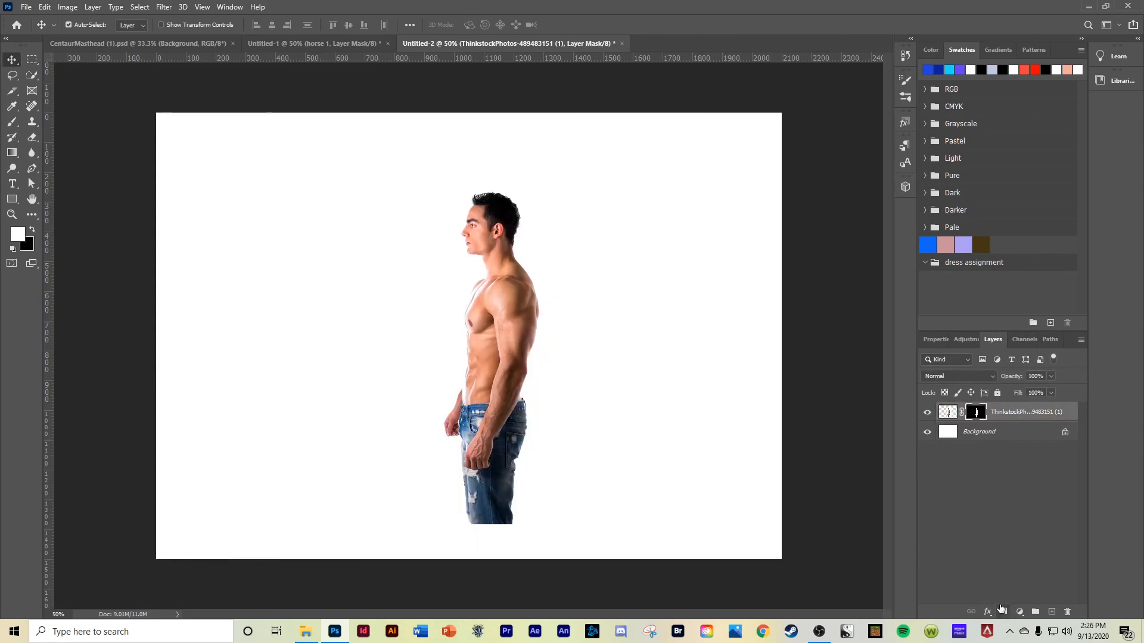
drag(521, 327, 497, 290)
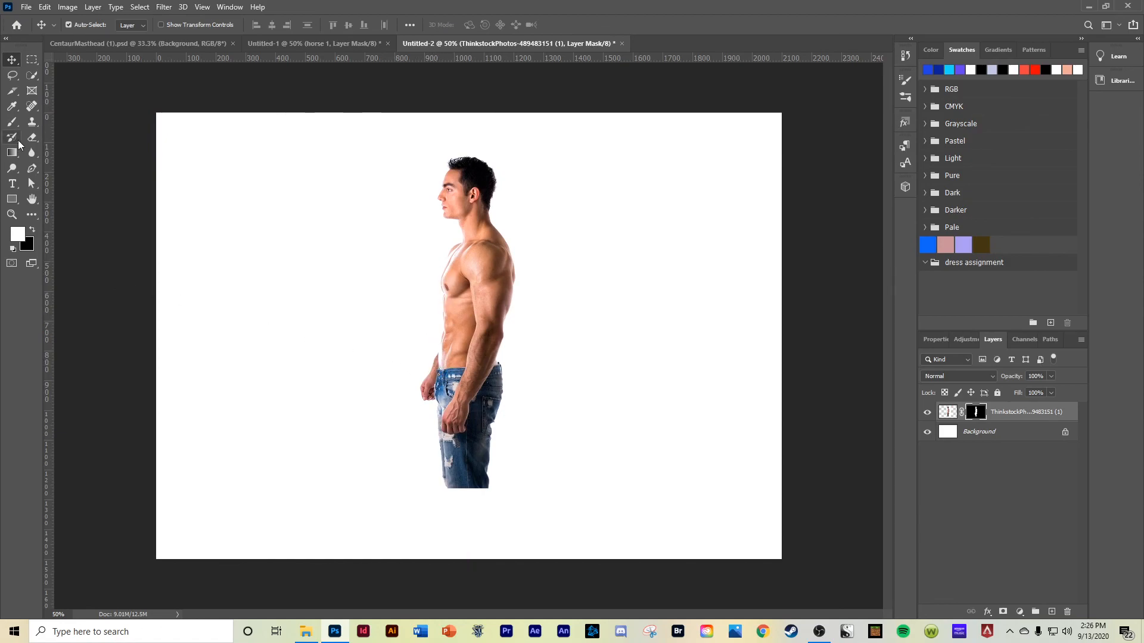
Step: Paint black on the man's layer mask to hide the jeans below the near hand and behind the hip
click(11, 218)
click(431, 381)
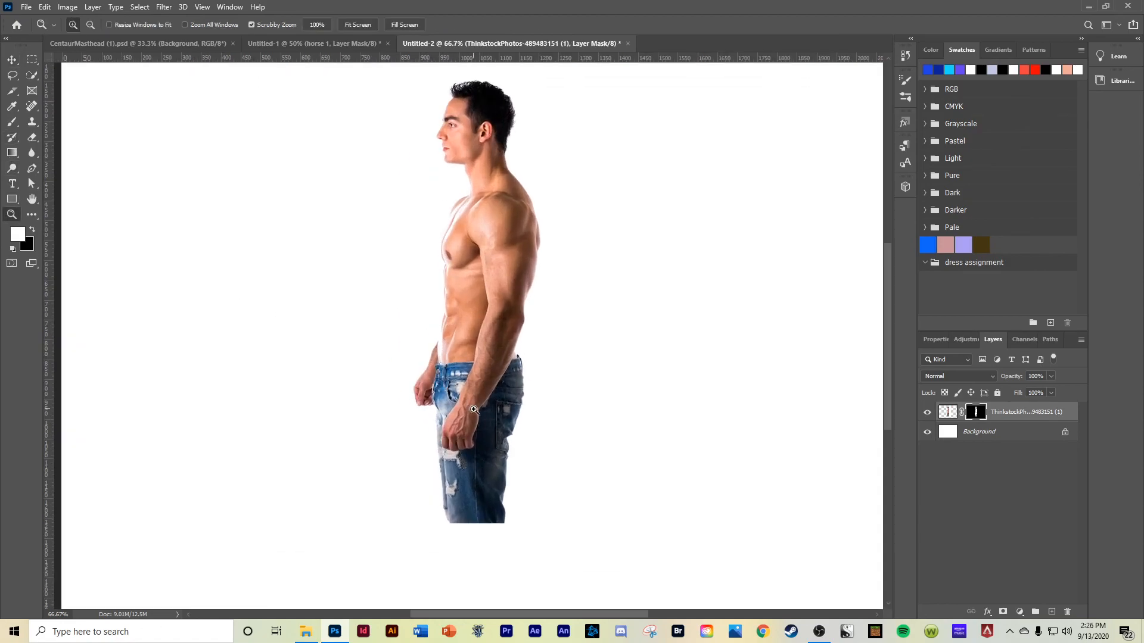
click(476, 408)
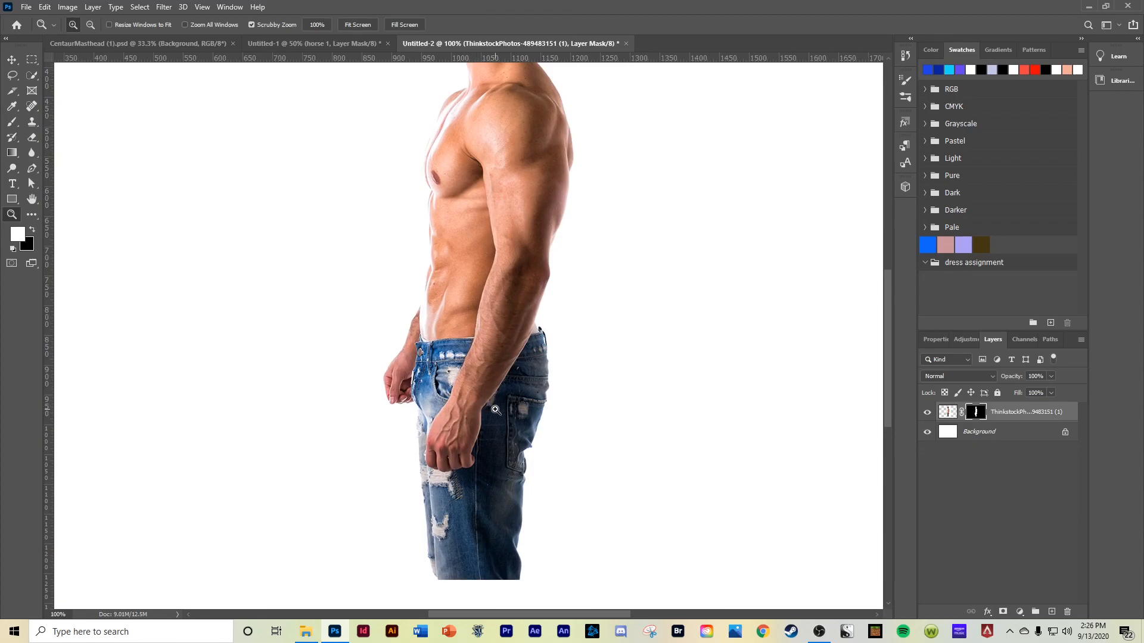
click(10, 125)
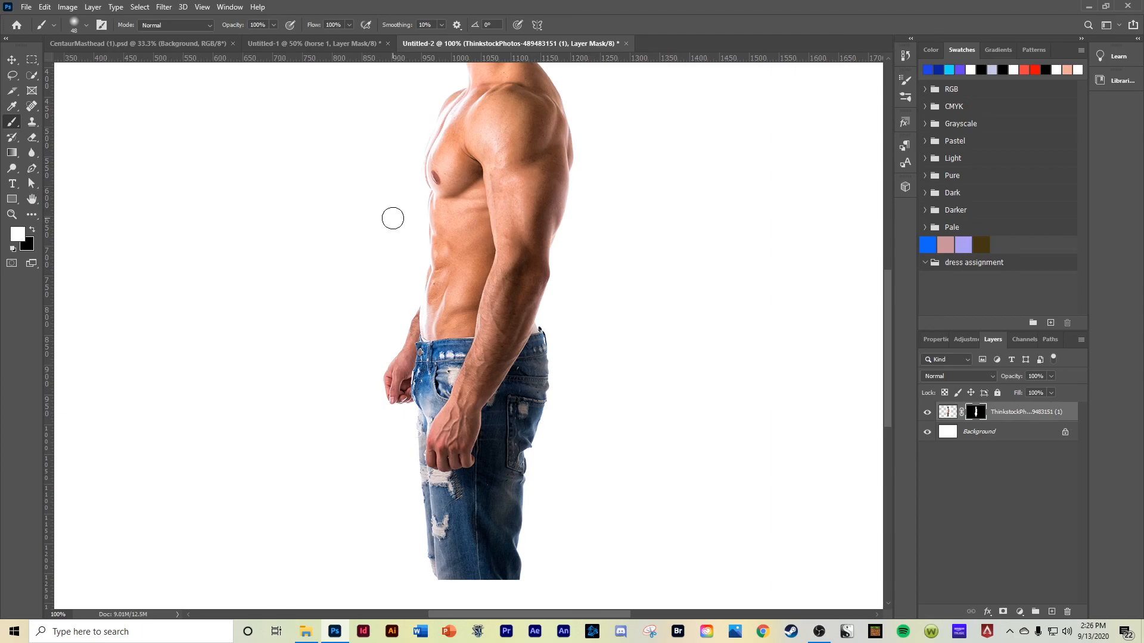
key(x)
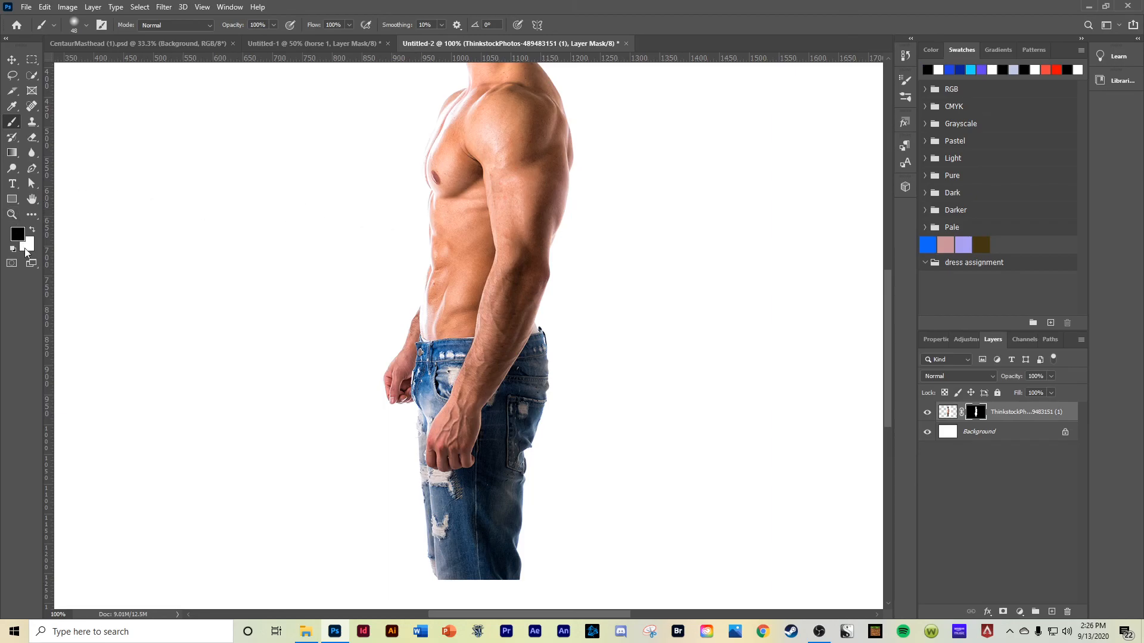
mouse_move(539, 385)
mouse_down()
mouse_move(539, 445)
mouse_move(517, 505)
mouse_move(551, 342)
mouse_move(514, 526)
mouse_move(515, 582)
mouse_move(527, 545)
mouse_move(515, 592)
mouse_move(388, 578)
mouse_move(548, 583)
mouse_move(398, 561)
mouse_move(535, 550)
mouse_move(424, 554)
mouse_move(508, 546)
mouse_move(379, 502)
mouse_move(489, 519)
mouse_move(391, 518)
mouse_move(494, 531)
mouse_move(526, 433)
mouse_move(492, 544)
mouse_move(537, 447)
mouse_move(505, 527)
mouse_move(506, 429)
mouse_move(545, 343)
mouse_move(474, 534)
mouse_move(484, 500)
mouse_move(405, 494)
mouse_move(480, 495)
mouse_move(409, 486)
mouse_up()
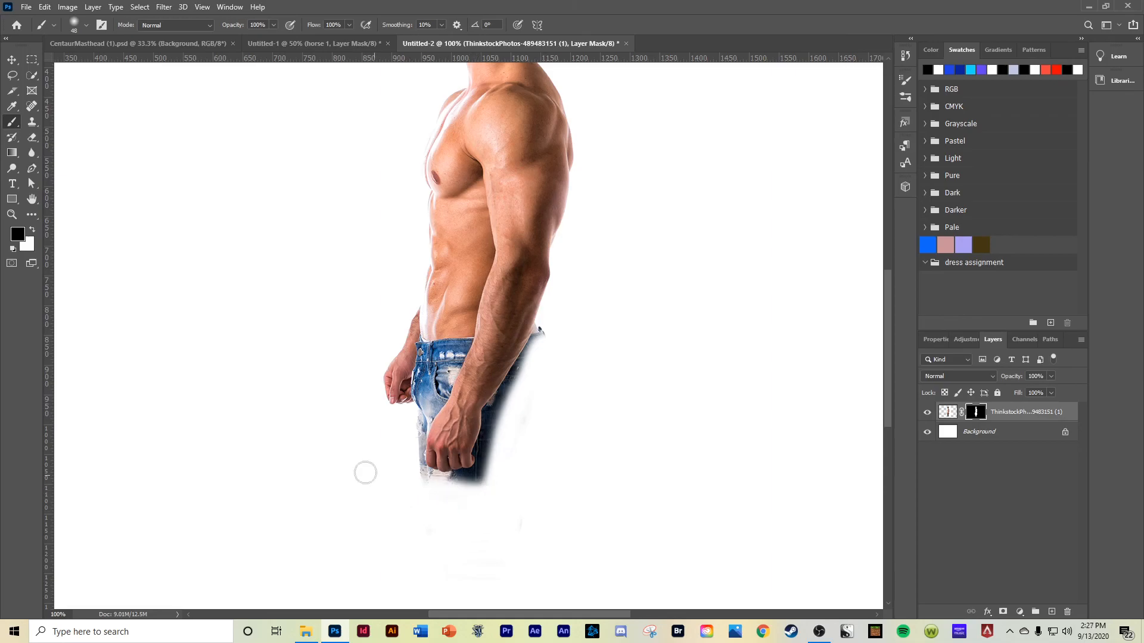
Step: Mask out the remaining jeans behind the near arm and below the fist, reducing the brush size to 17 px for the close edges
click(12, 214)
click(490, 484)
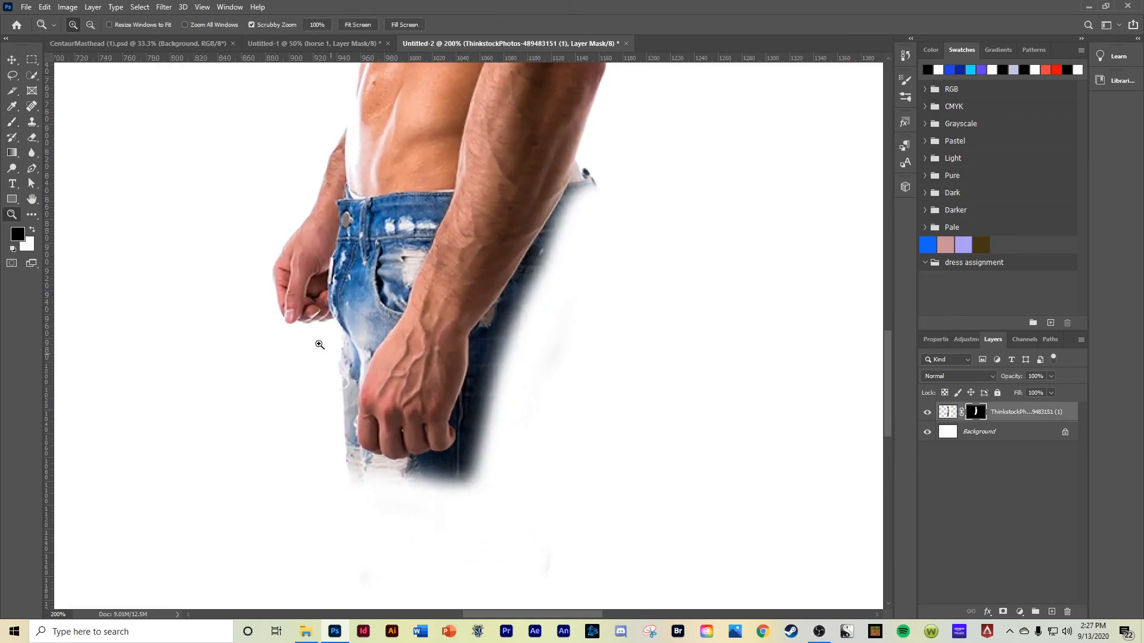
click(12, 121)
mouse_move(394, 486)
mouse_down()
mouse_move(446, 491)
mouse_move(484, 471)
mouse_move(523, 326)
mouse_move(587, 215)
mouse_up()
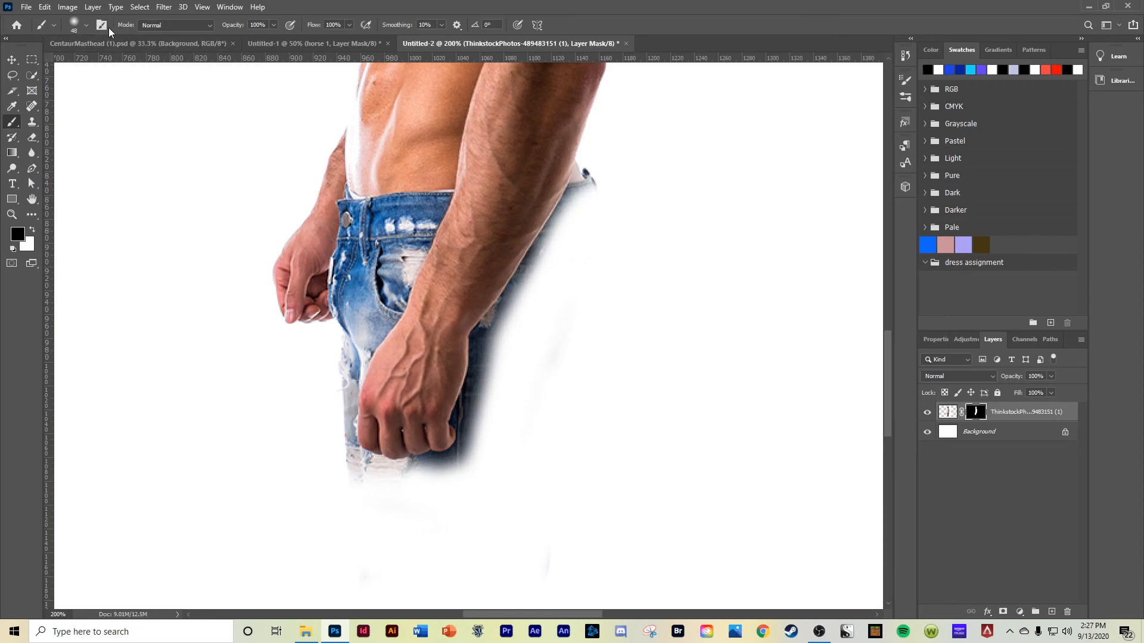
click(87, 26)
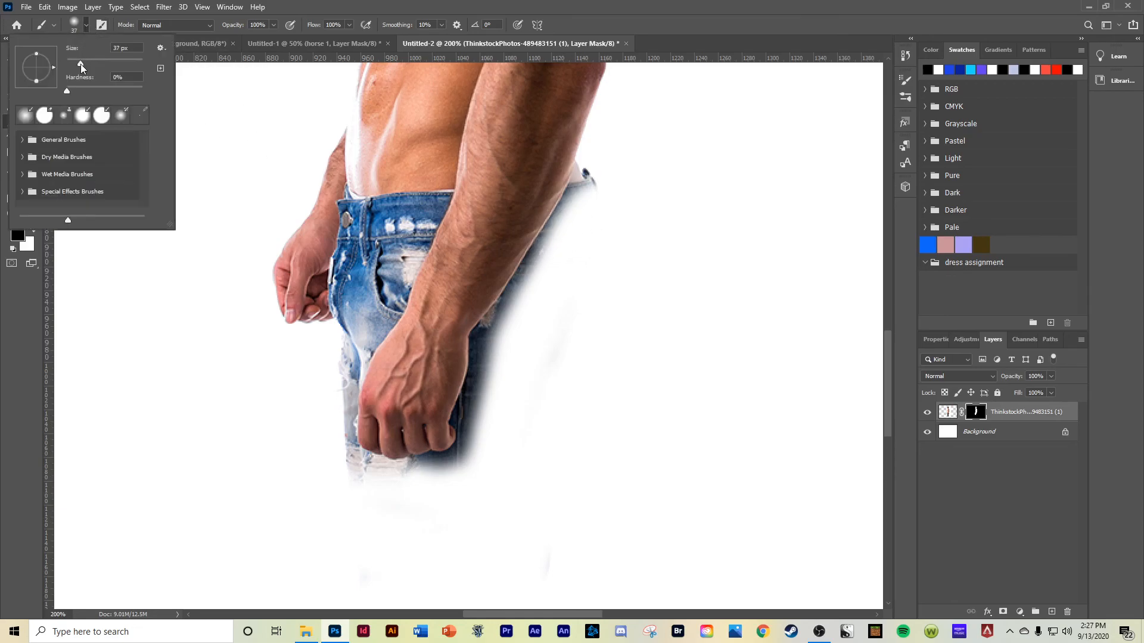
mouse_move(472, 422)
mouse_down()
mouse_move(494, 337)
mouse_move(466, 468)
mouse_move(476, 421)
mouse_move(461, 455)
mouse_move(435, 469)
mouse_move(346, 473)
mouse_move(350, 455)
mouse_move(405, 469)
mouse_move(458, 463)
mouse_move(485, 335)
mouse_move(550, 250)
mouse_move(604, 214)
mouse_move(609, 180)
mouse_move(573, 191)
mouse_move(478, 336)
mouse_move(467, 390)
mouse_move(483, 419)
mouse_up()
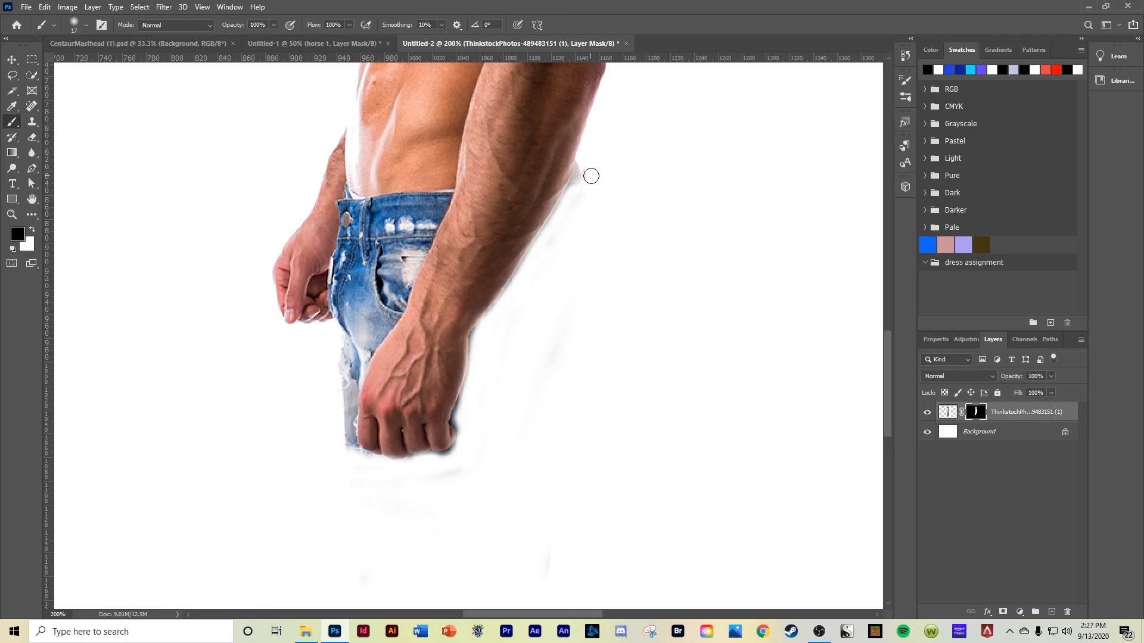
Step: Mask out the remaining jeans below the man's waist, and move his cutout right and down toward the middle of the canvas
mouse_move(339, 219)
mouse_down()
mouse_move(334, 300)
mouse_move(344, 330)
mouse_move(361, 255)
mouse_move(342, 317)
mouse_move(346, 253)
mouse_move(338, 332)
mouse_move(348, 439)
mouse_up()
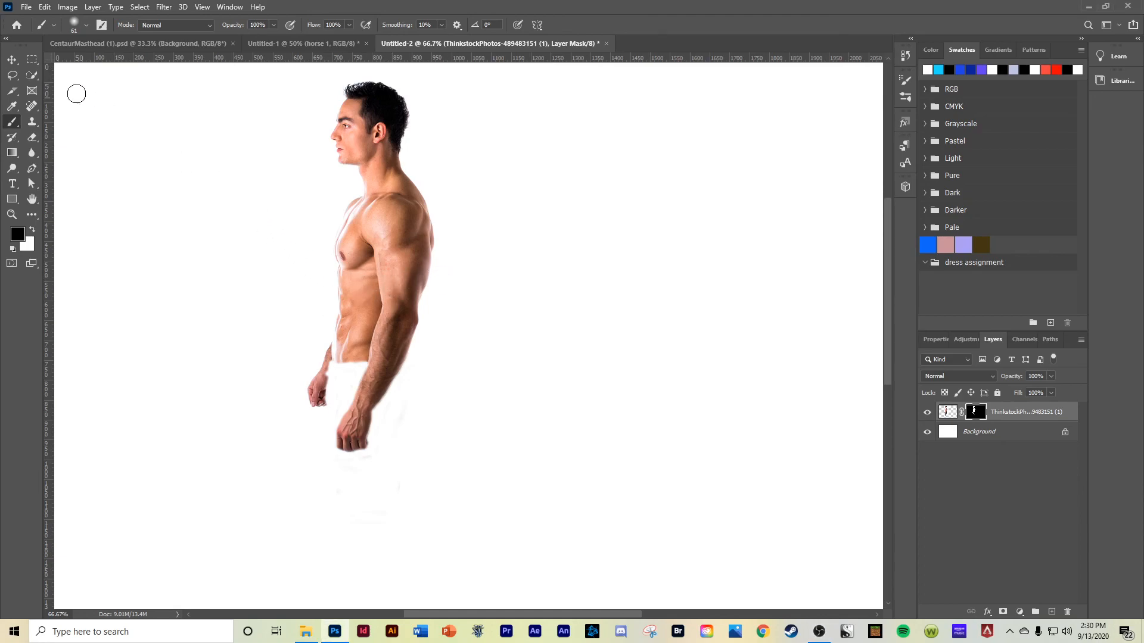
click(12, 59)
drag(381, 279, 489, 322)
Step: Convert the locked white Background into a regular layer and give it a blue Color Overlay as a contrast backdrop
click(986, 433)
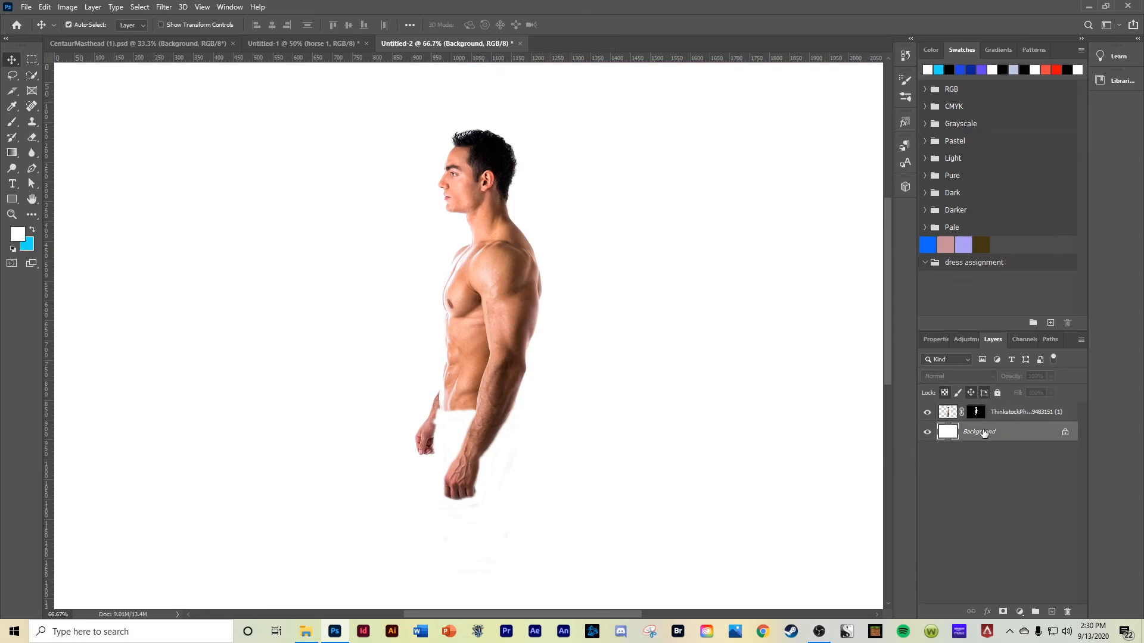
double_click(948, 432)
click(653, 188)
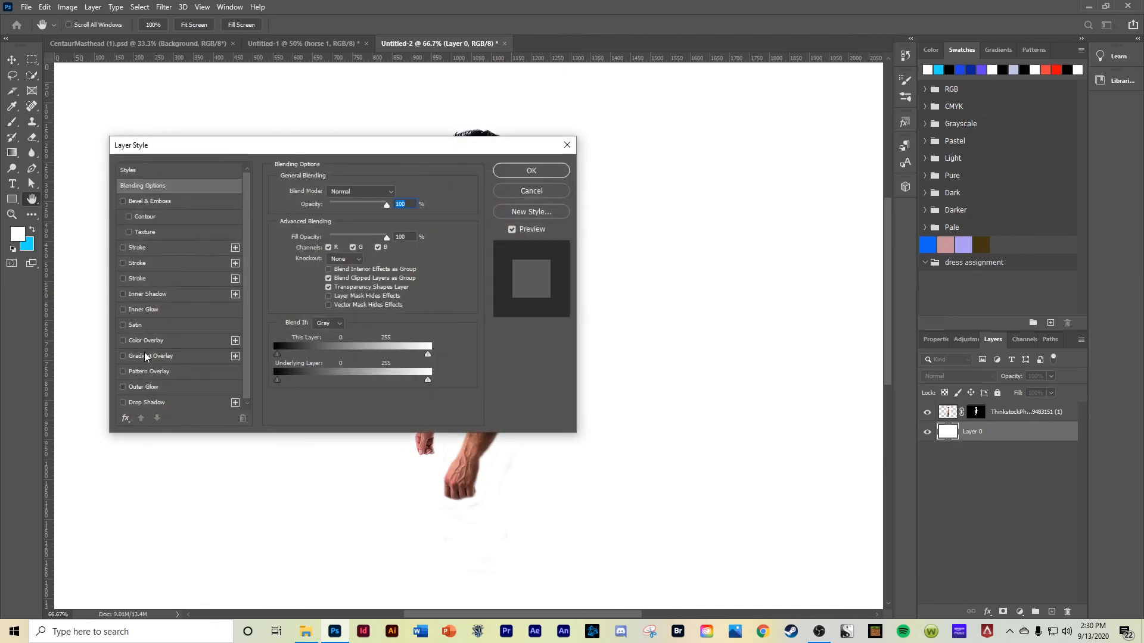
click(150, 343)
click(541, 169)
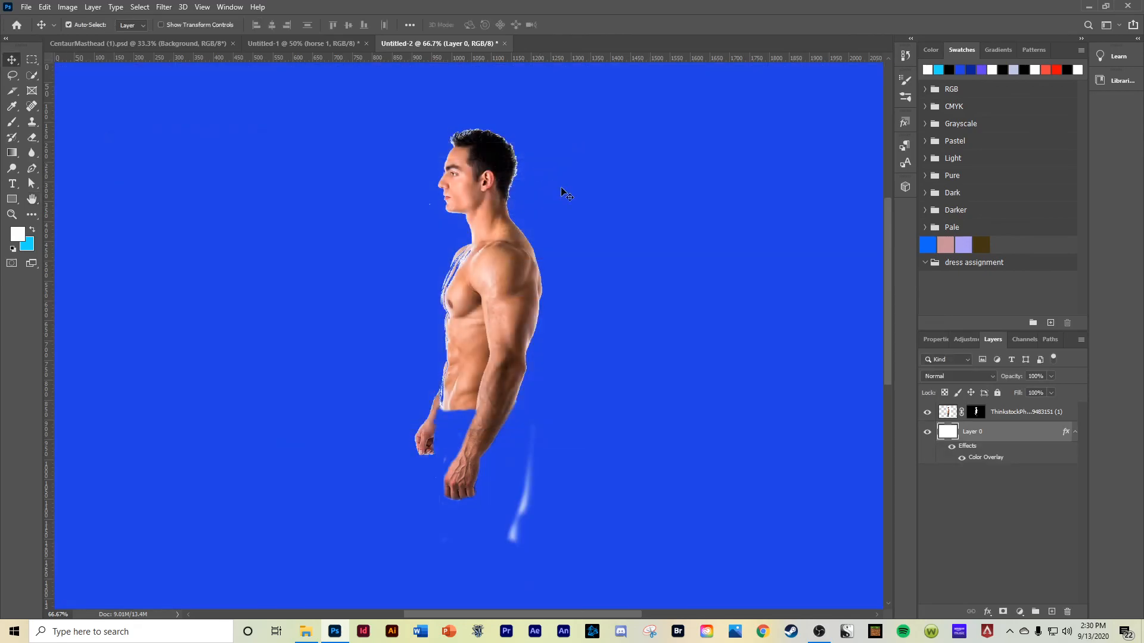
Step: Clean up the man's layer mask, hiding the pale streaks behind his arm and restoring the missing edge of his chest
scroll(615, 316, down, 3)
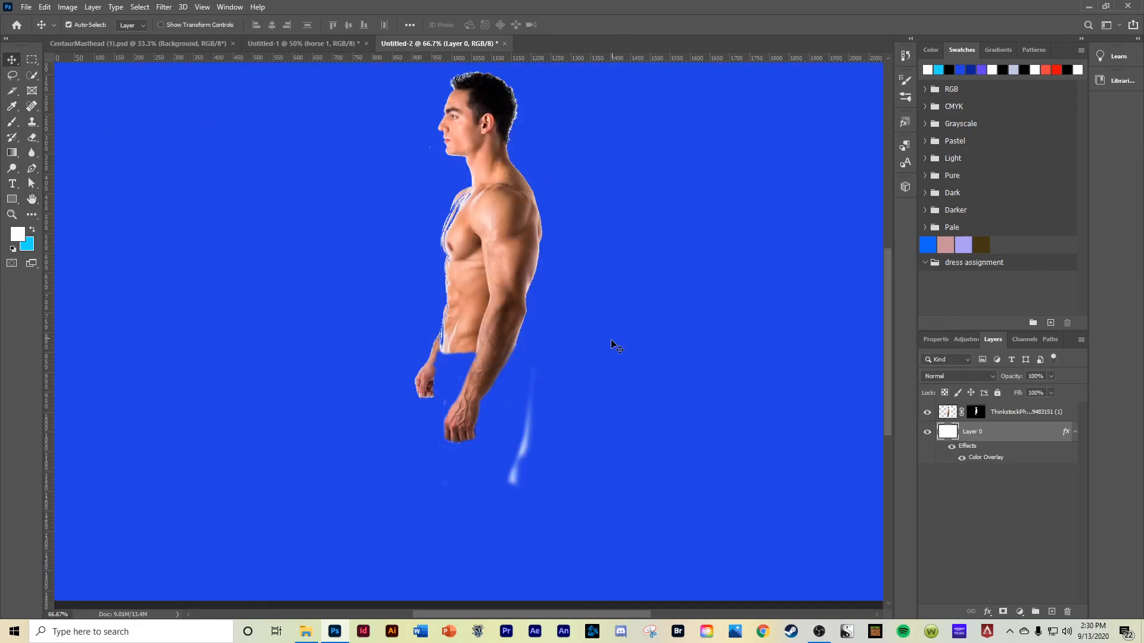
click(12, 122)
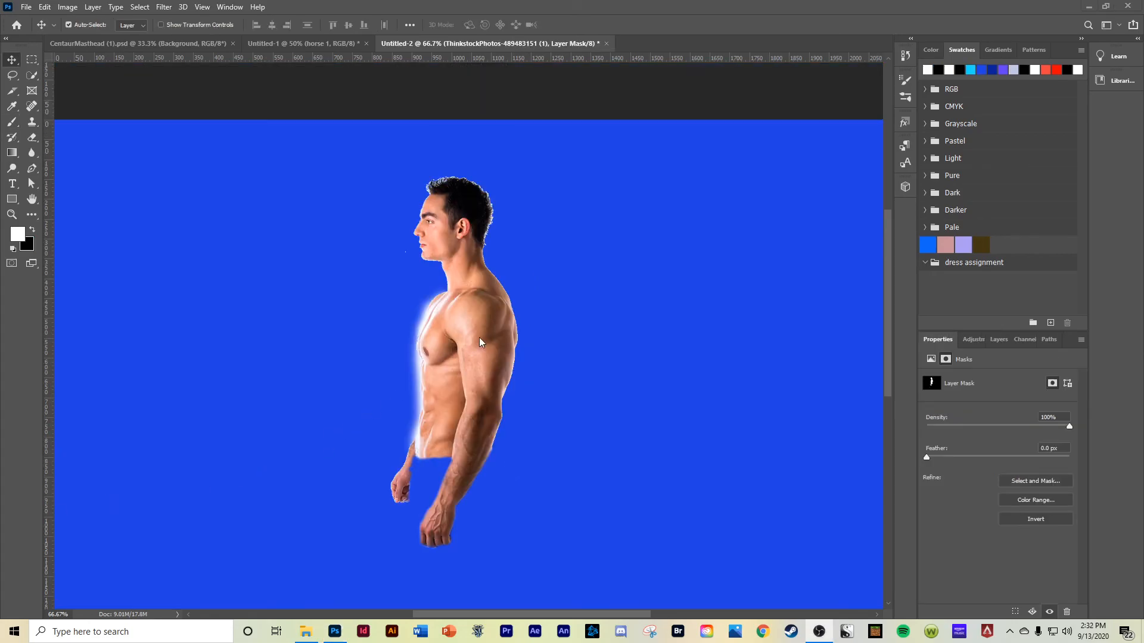
Step: Copy the masked man into the horse document and place him over the horse's neck and chest
drag(467, 338, 334, 47)
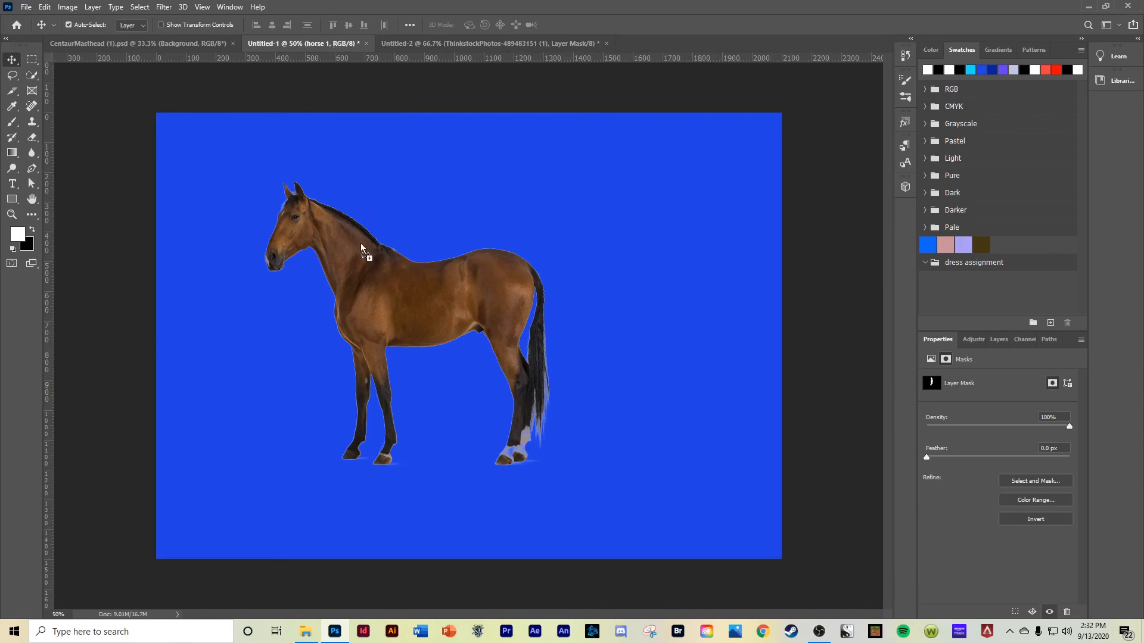
drag(362, 244, 365, 265)
drag(580, 230, 339, 215)
Step: Scale the man to 74.43% and position his torso over the horse's shoulders
click(46, 7)
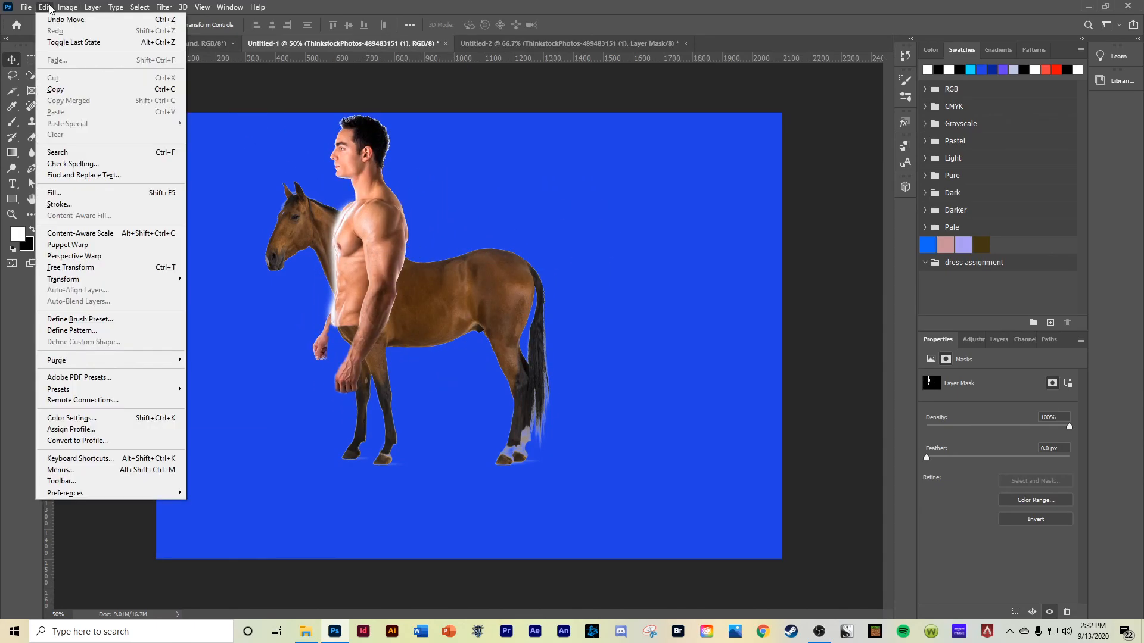
mouse_move(80, 281)
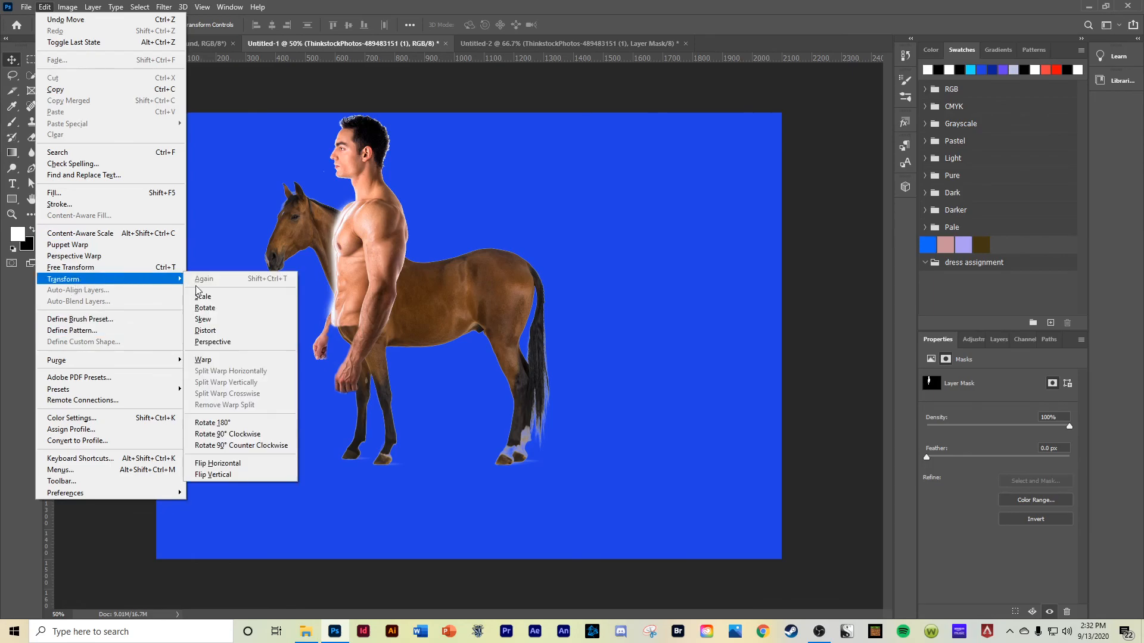
click(216, 298)
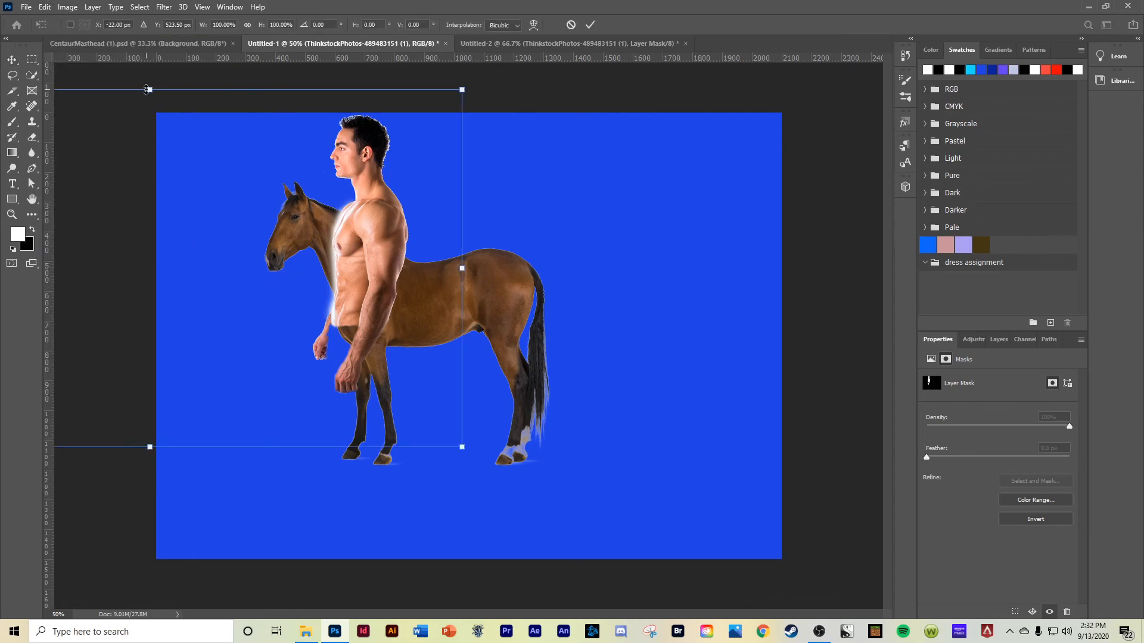
drag(147, 89, 159, 119)
drag(353, 277, 374, 239)
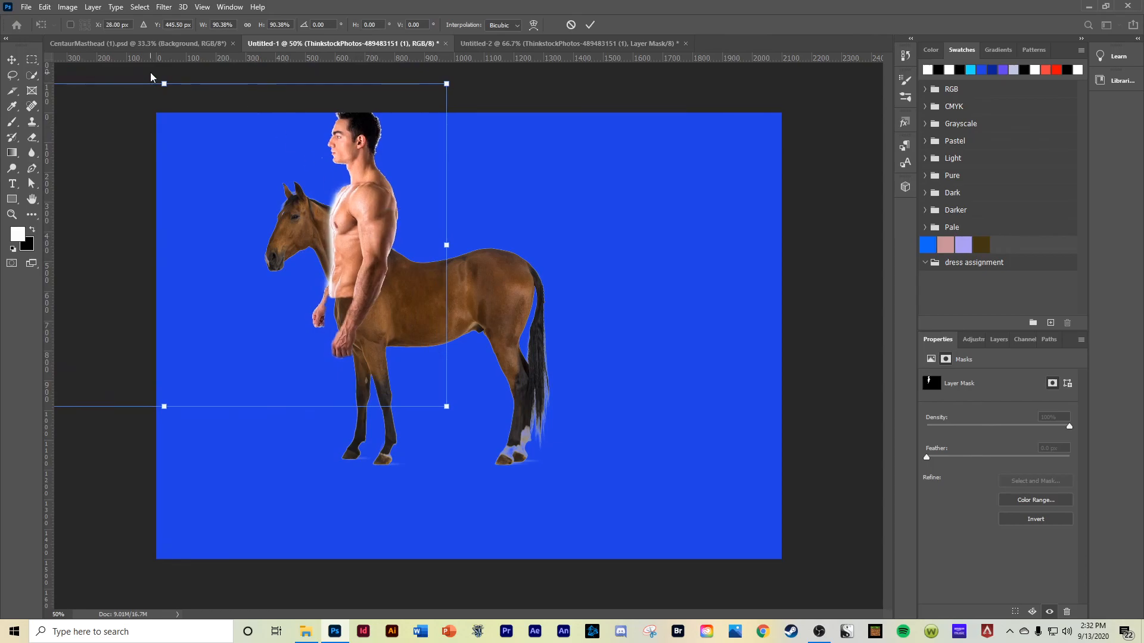
drag(164, 83, 164, 140)
drag(335, 252, 370, 231)
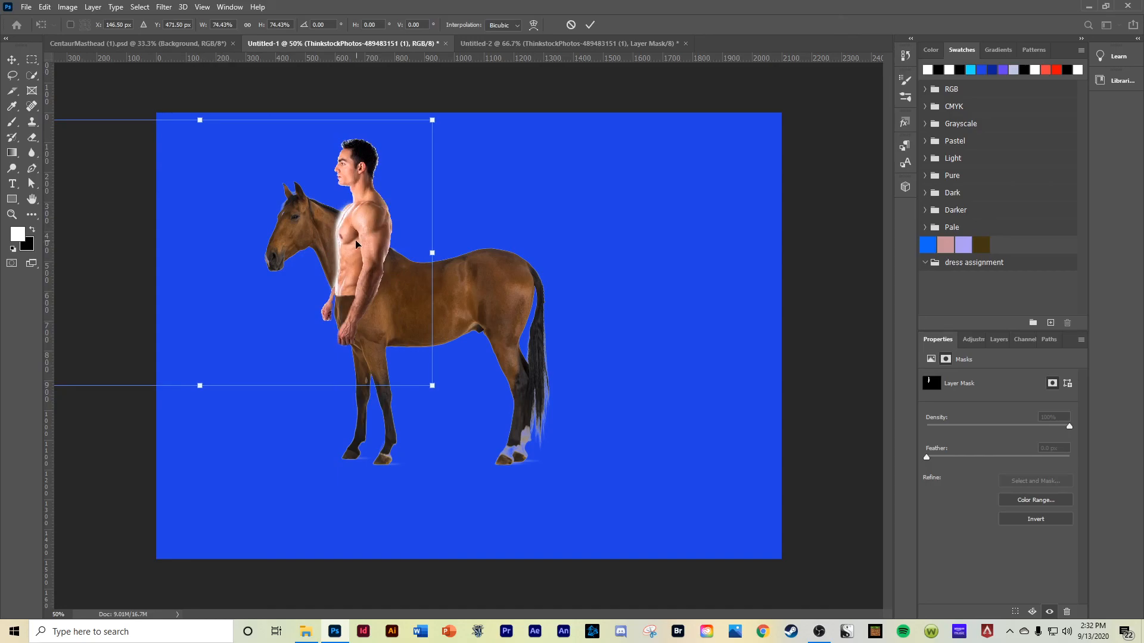
Step: Rotate the man by -8.19° and fit his torso to the front of the horse, keeping the transformation
click(45, 7)
mouse_move(71, 280)
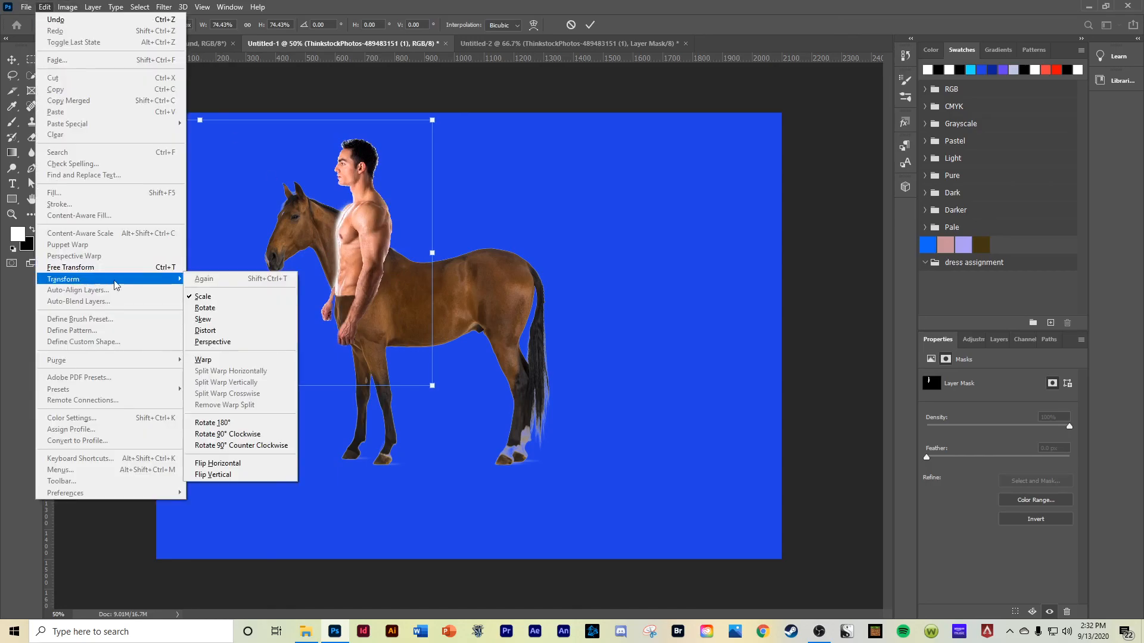
click(231, 320)
drag(442, 387, 455, 343)
drag(337, 227, 334, 246)
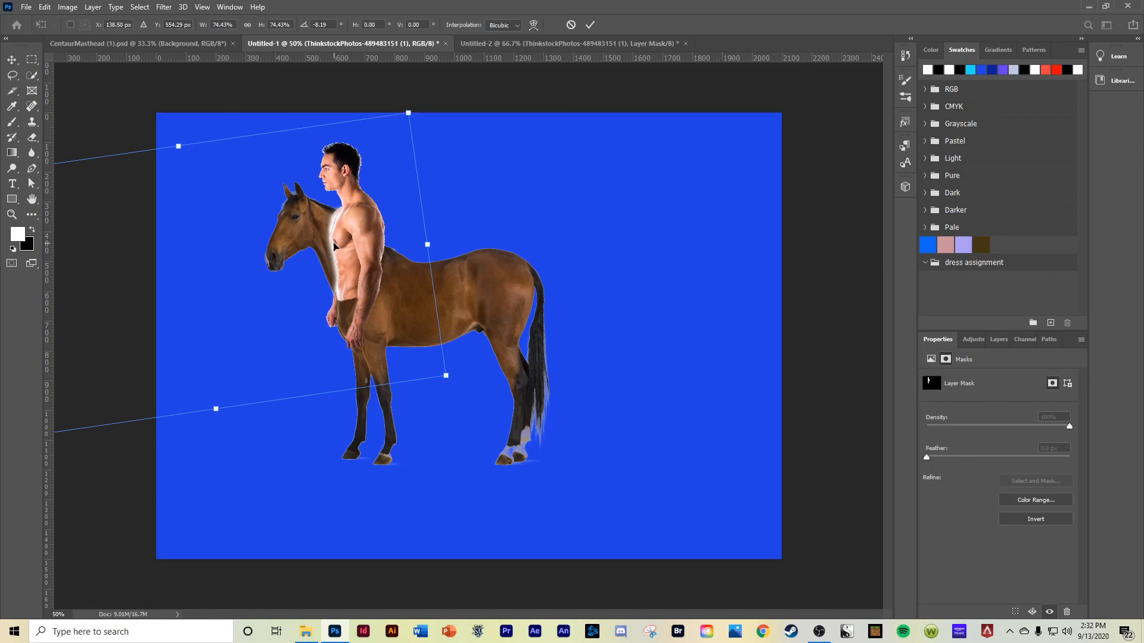
click(12, 60)
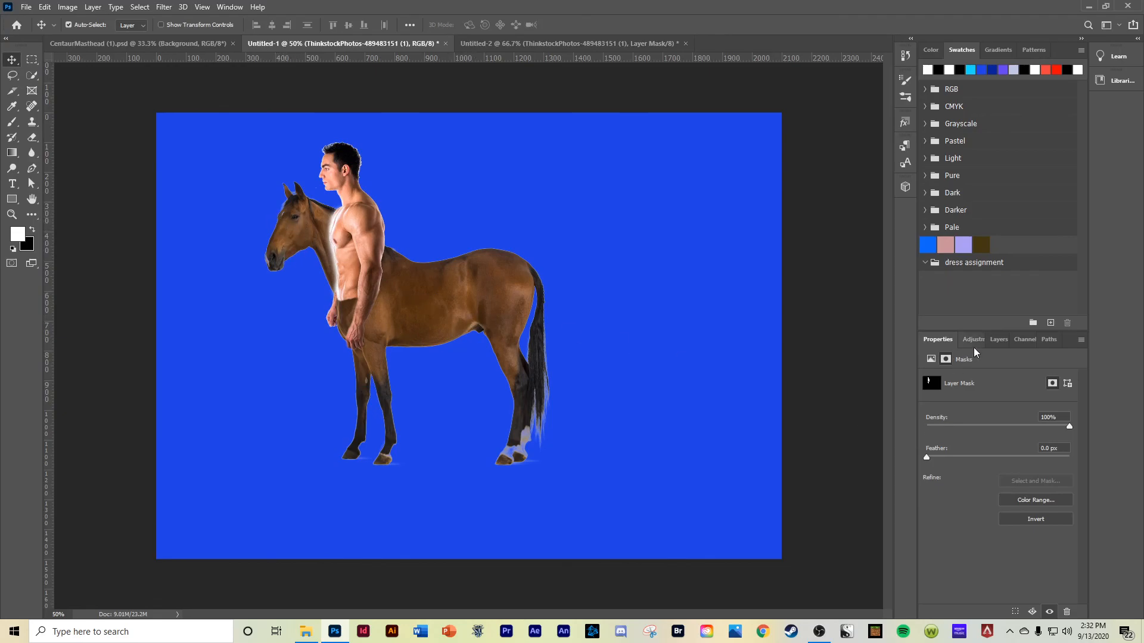
Step: Paint black on the horse 1 layer mask with a 111 px brush to hide the horse's head and neck in front of the man
click(999, 339)
click(980, 435)
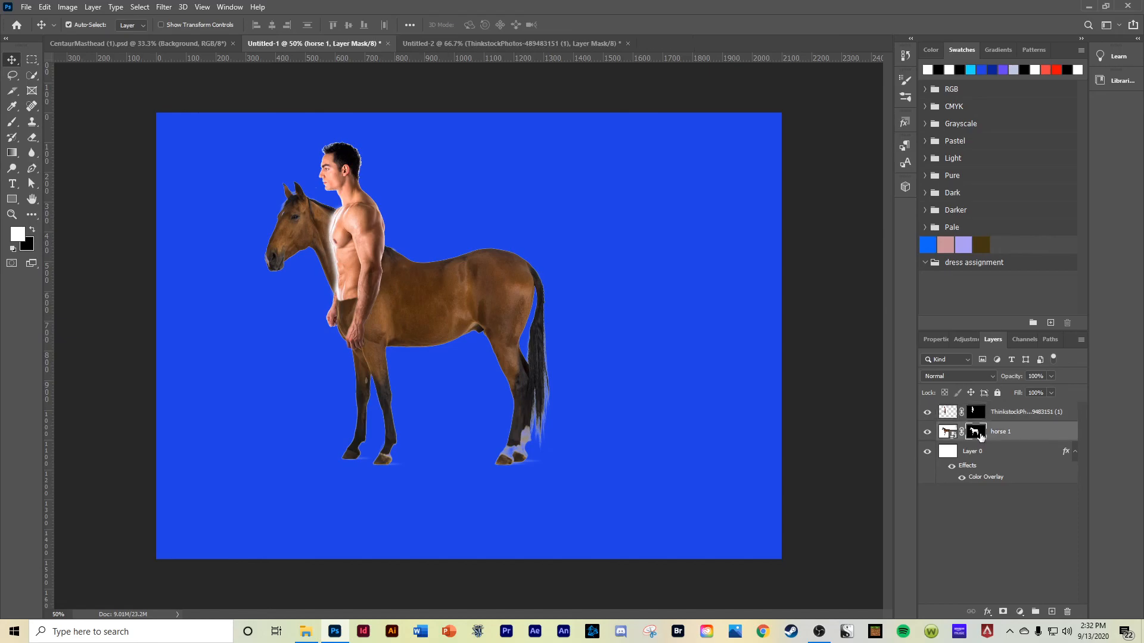
click(12, 123)
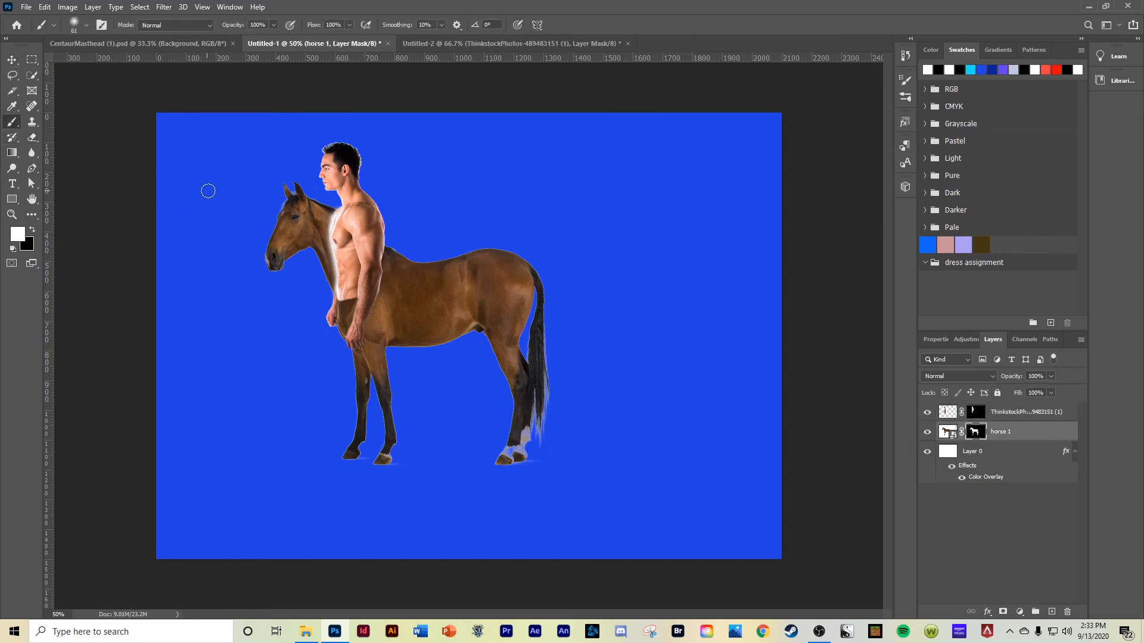
click(86, 25)
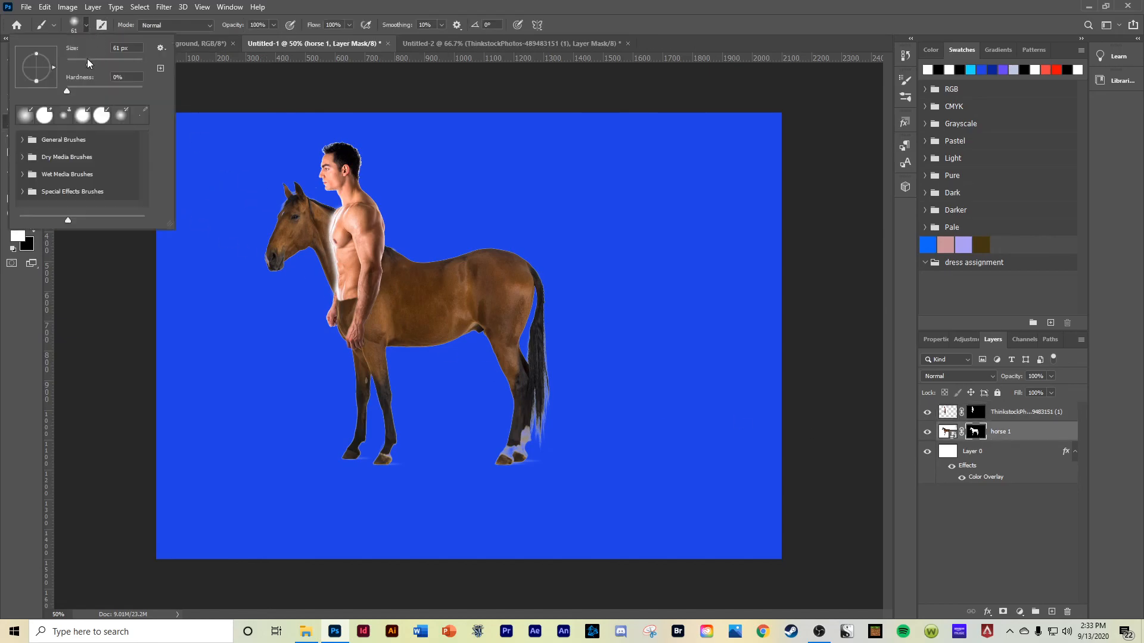
drag(97, 67, 101, 67)
drag(295, 233, 282, 222)
key(ctrl+z)
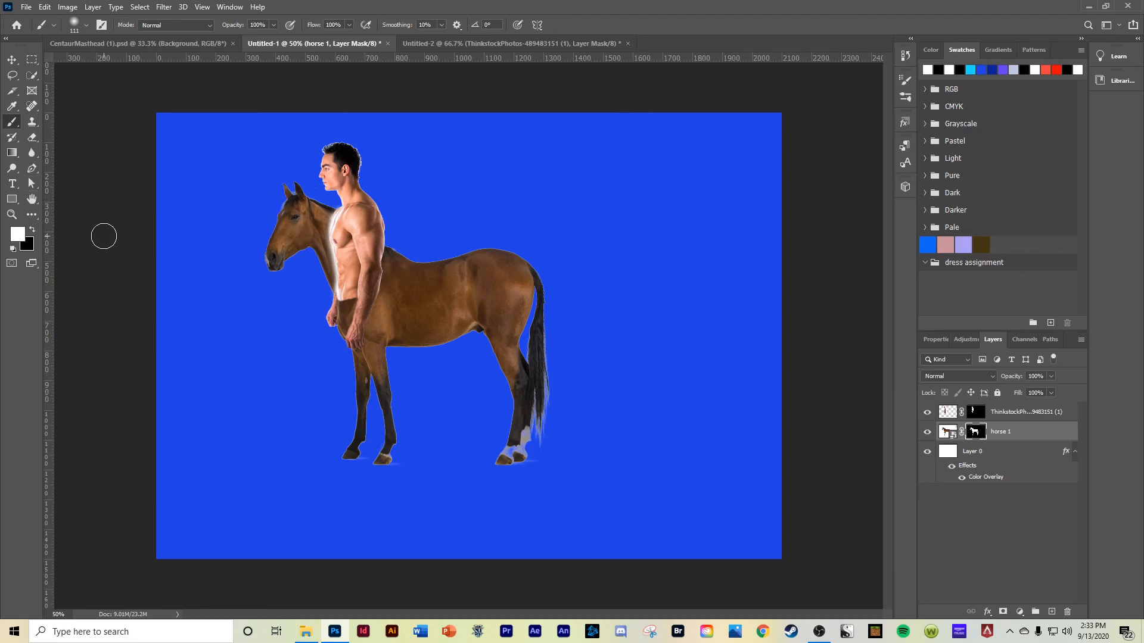
key(x)
mouse_move(263, 201)
mouse_down()
mouse_move(281, 255)
mouse_move(287, 238)
mouse_move(261, 263)
mouse_move(271, 209)
mouse_move(276, 288)
mouse_move(285, 180)
mouse_move(292, 242)
mouse_move(297, 193)
mouse_move(312, 194)
mouse_move(316, 273)
mouse_move(321, 184)
mouse_move(332, 261)
mouse_move(315, 172)
mouse_move(331, 274)
mouse_up()
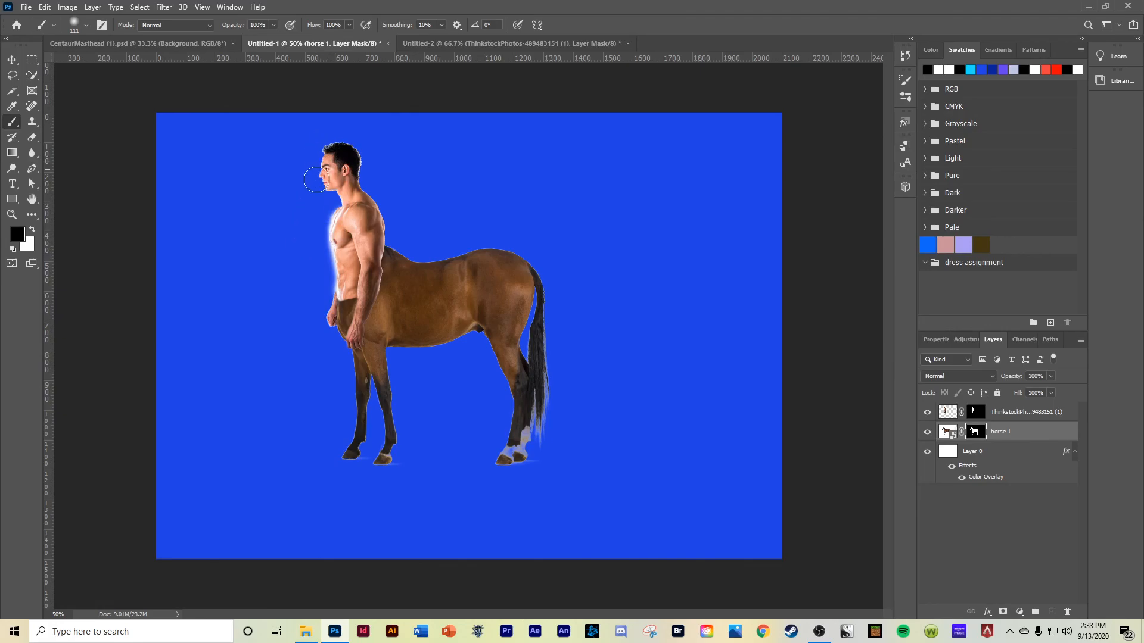
click(12, 60)
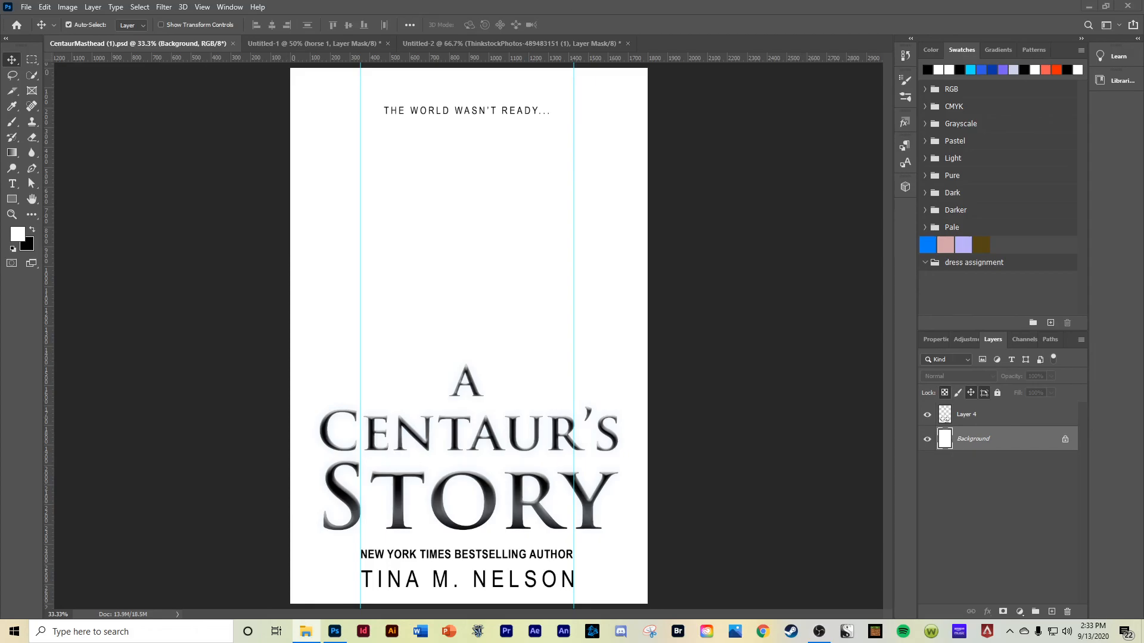
drag(393, 333, 395, 328)
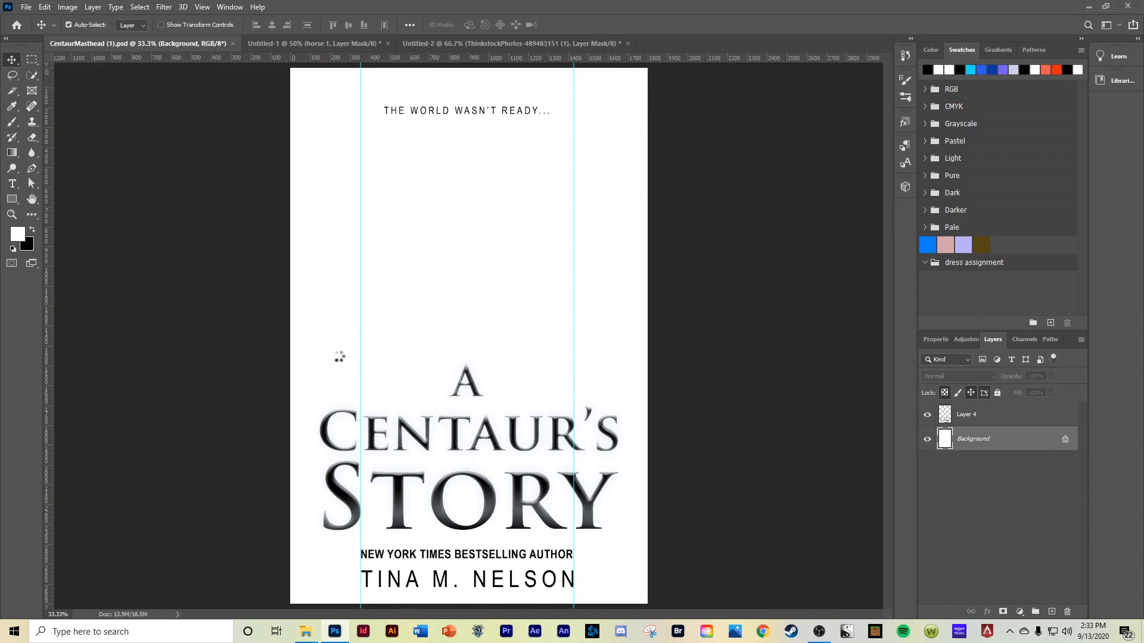
click(45, 6)
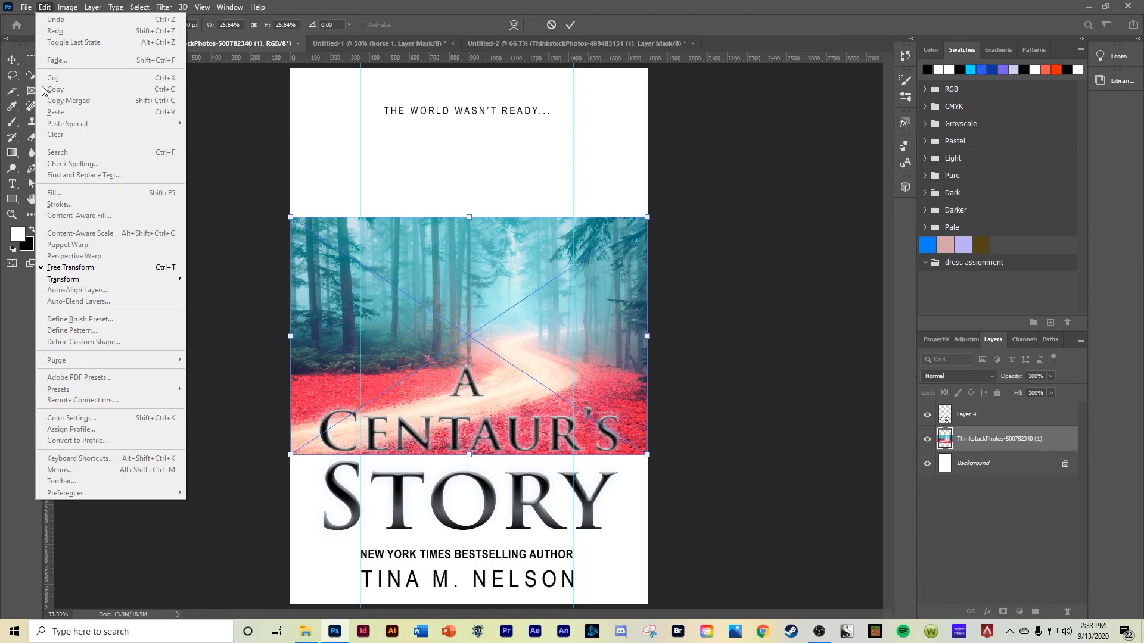
click(10, 63)
click(456, 298)
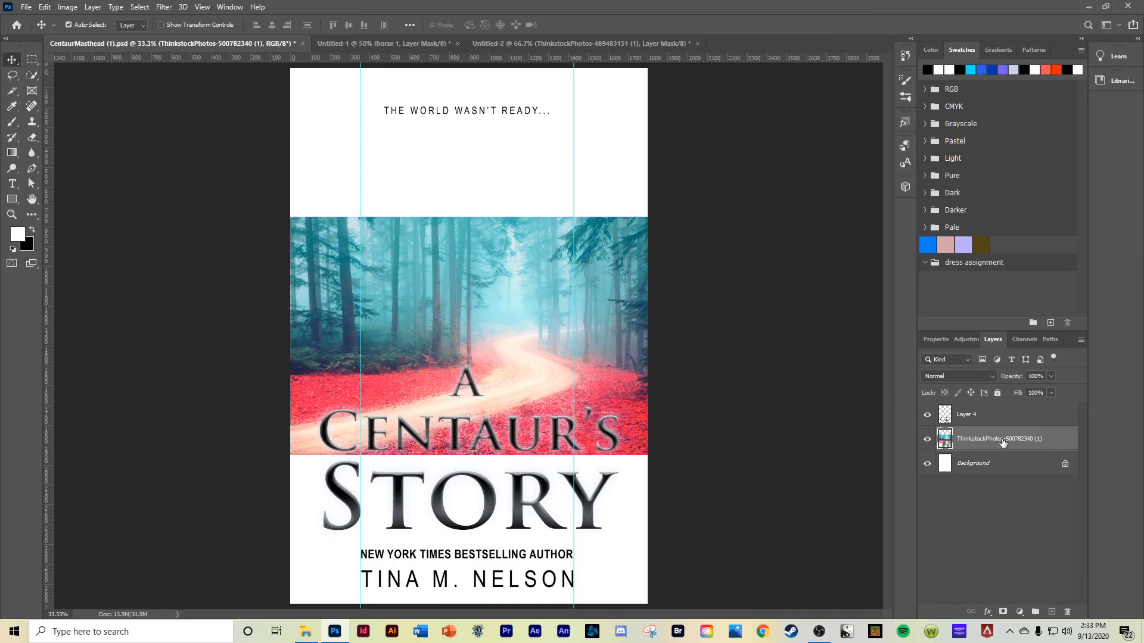
Step: Rasterize the forest path layer and flip it horizontally
right_click(1020, 446)
click(906, 324)
click(44, 7)
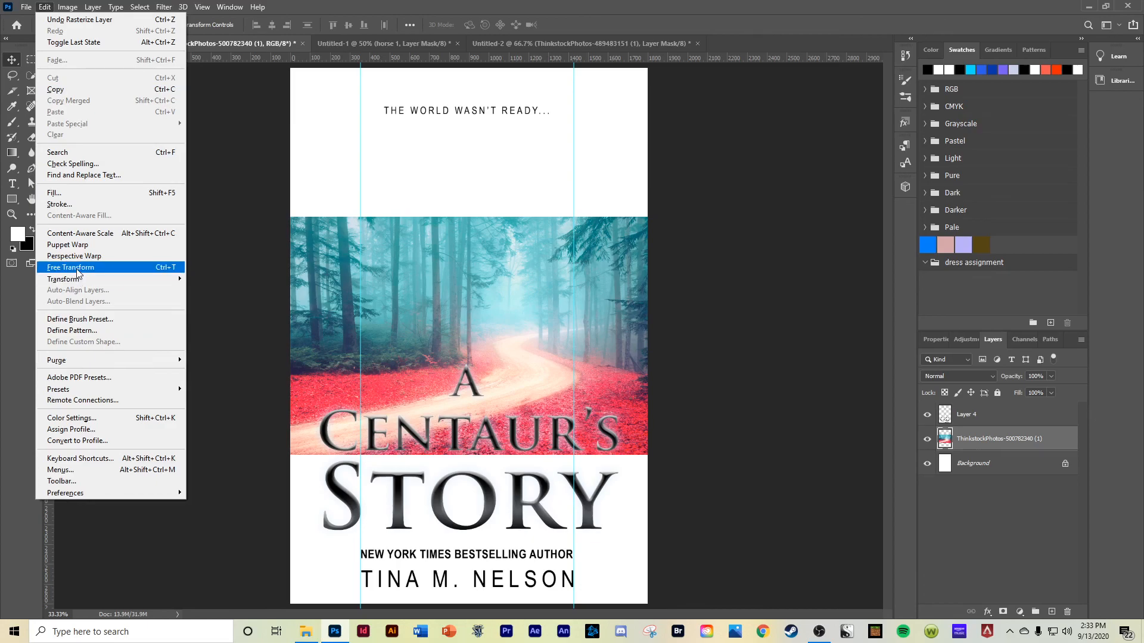
mouse_move(81, 279)
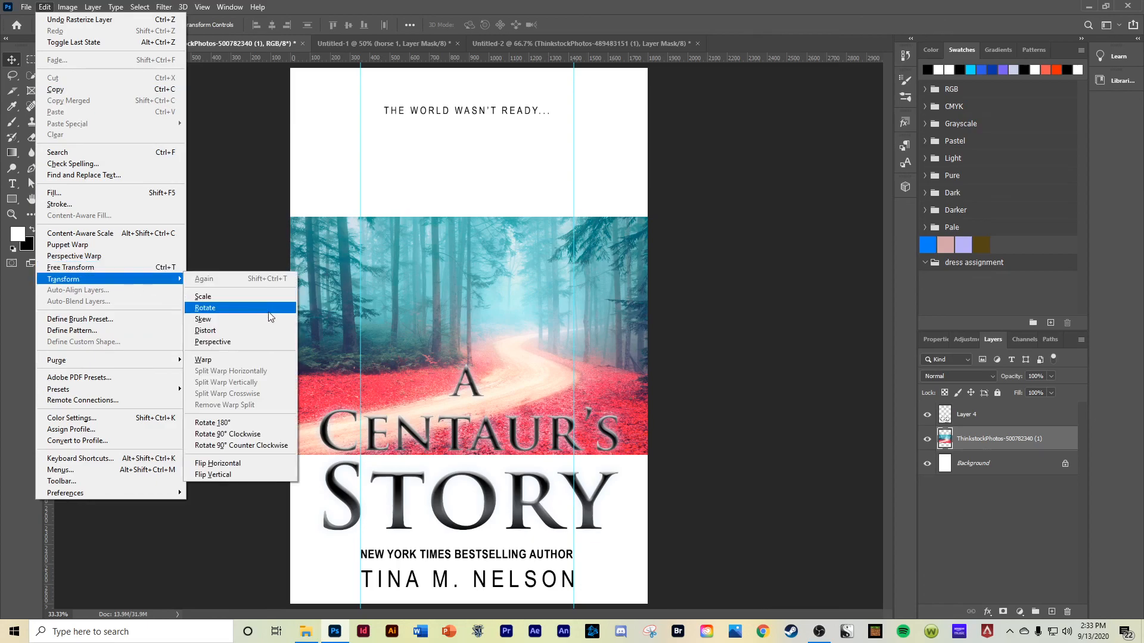
click(217, 464)
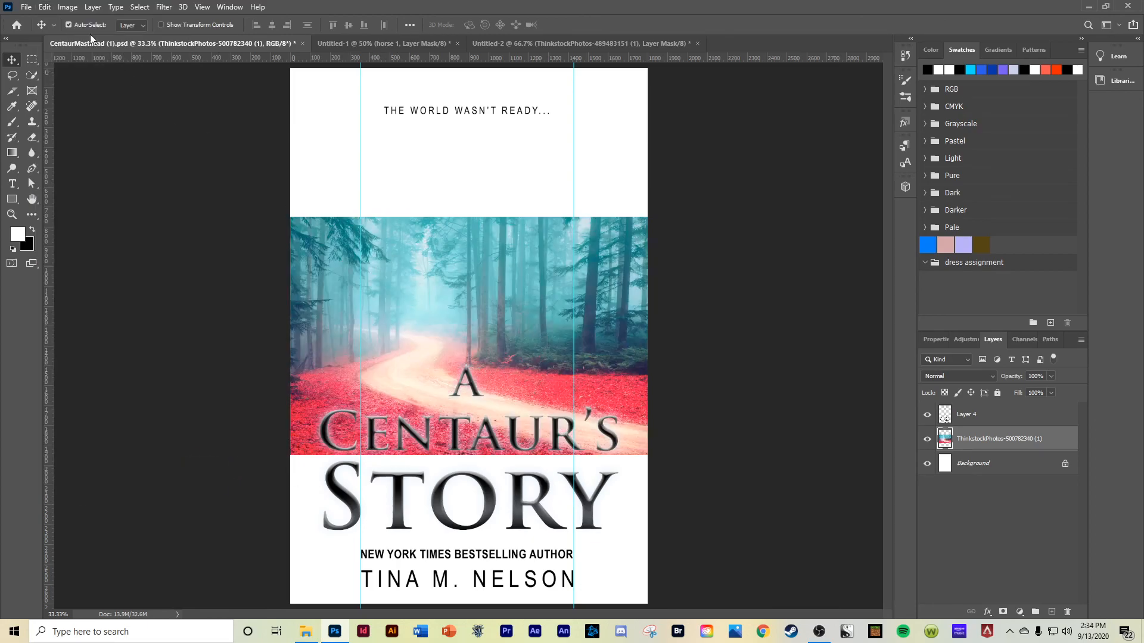
Step: Scale the forest image to 225.50% so it fills the full height of the cover
click(44, 8)
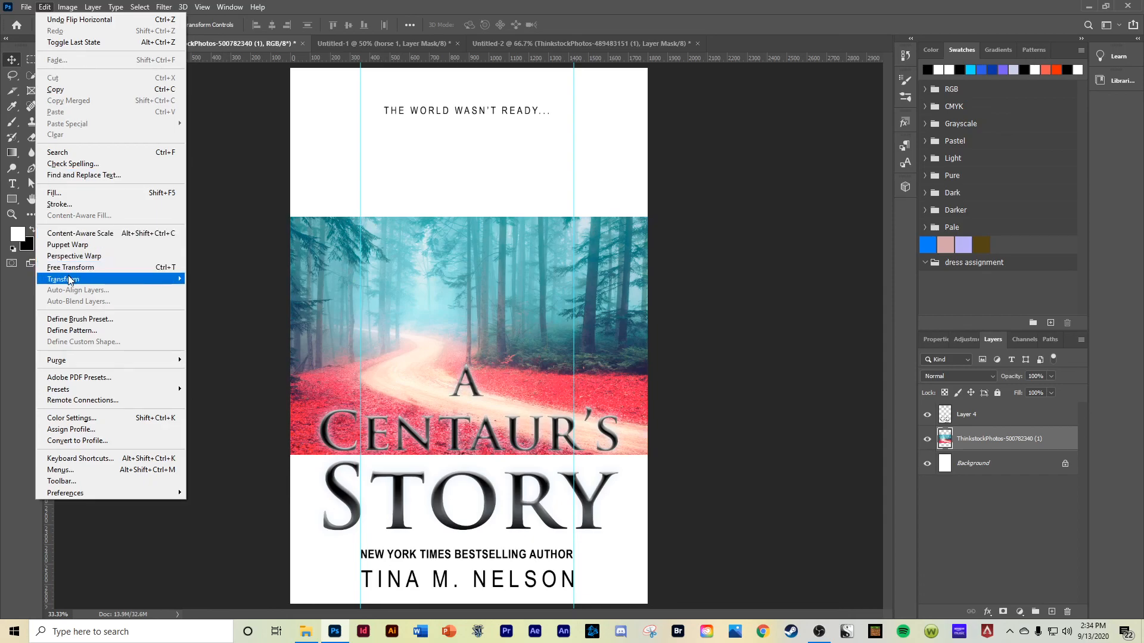
mouse_move(72, 280)
mouse_move(113, 280)
click(202, 296)
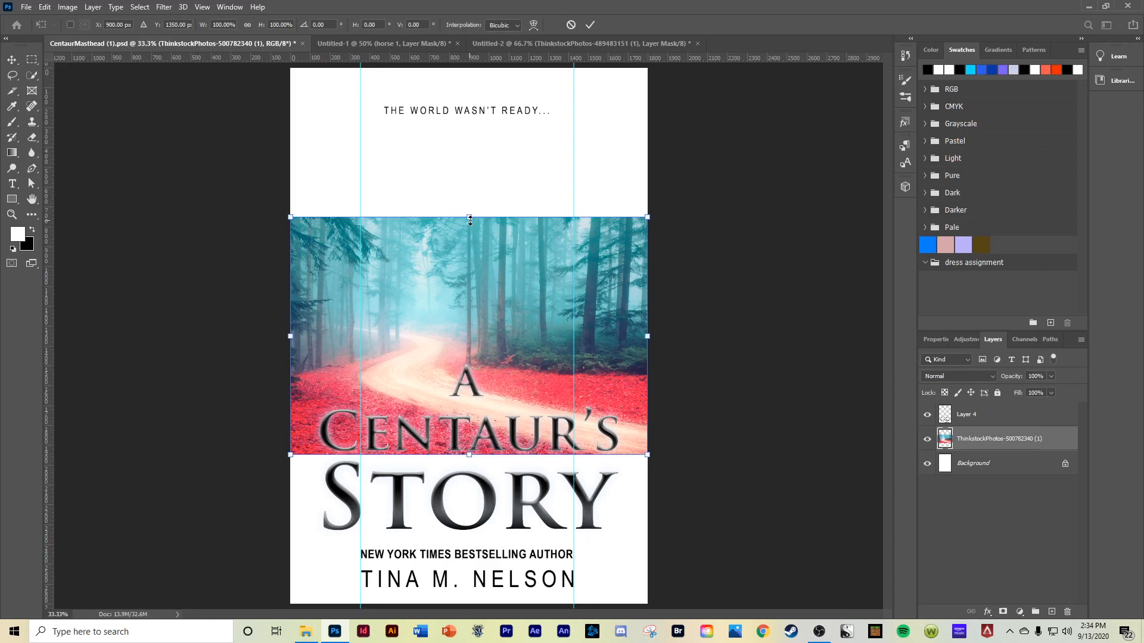
drag(471, 219, 481, 68)
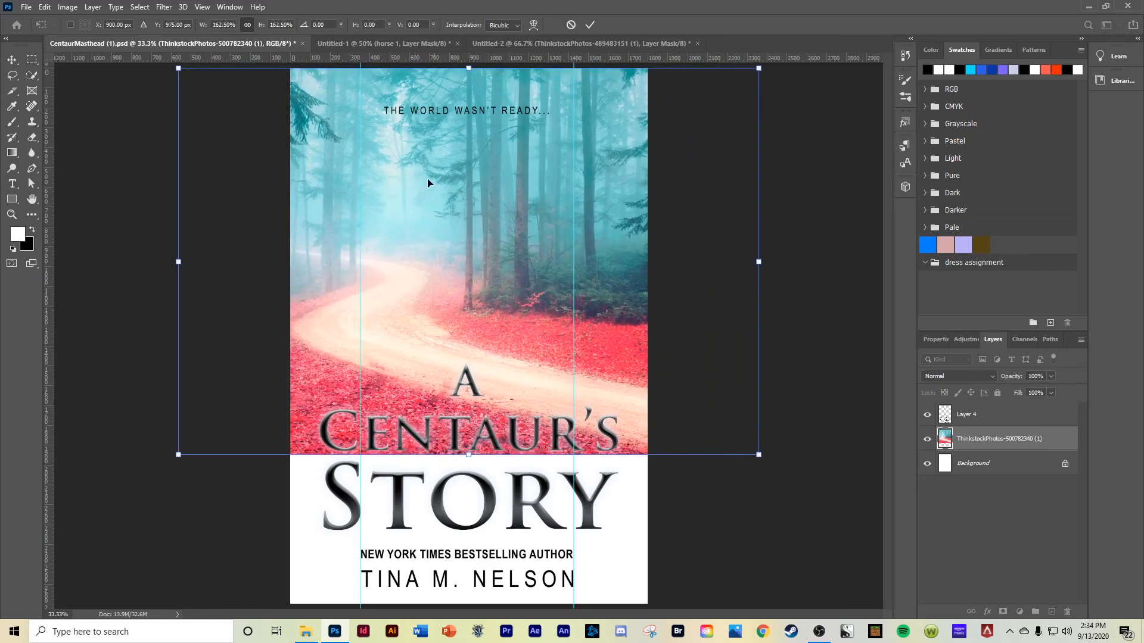
drag(468, 455, 467, 603)
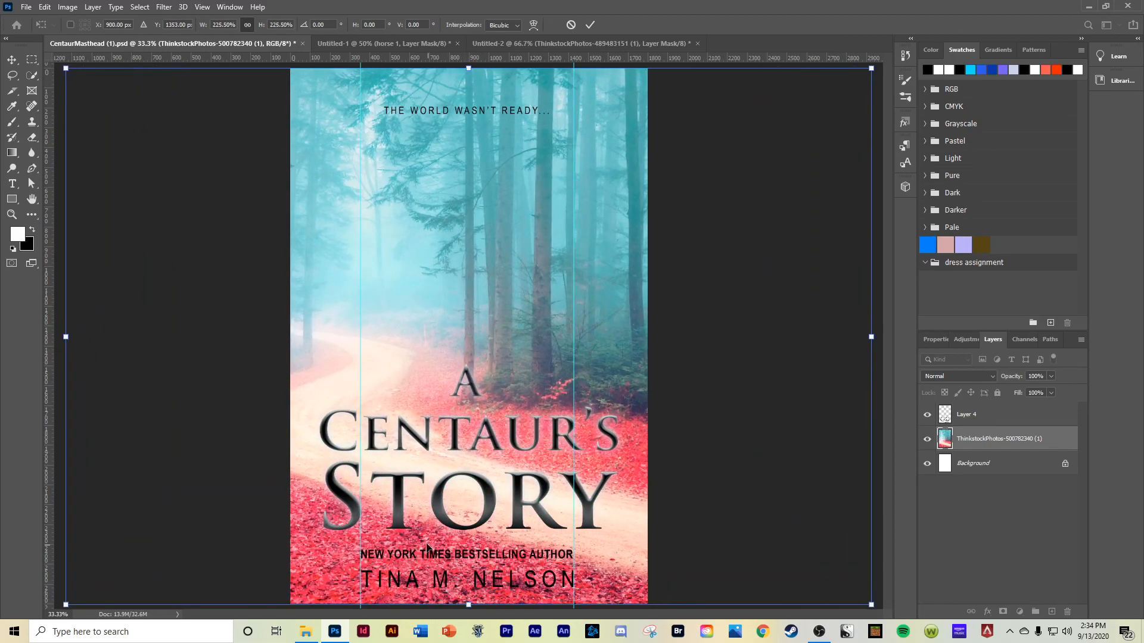
click(12, 60)
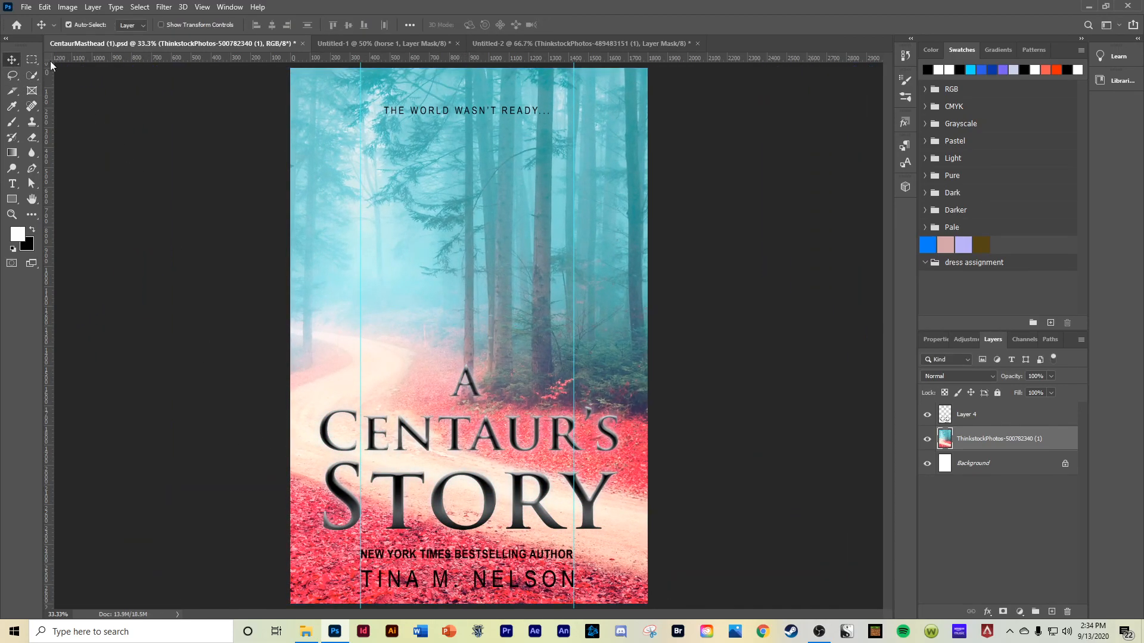
Step: Copy the masked horse into the cover, accept the colour profile conversion, and position it on the path behind the title
click(379, 44)
drag(431, 301, 507, 510)
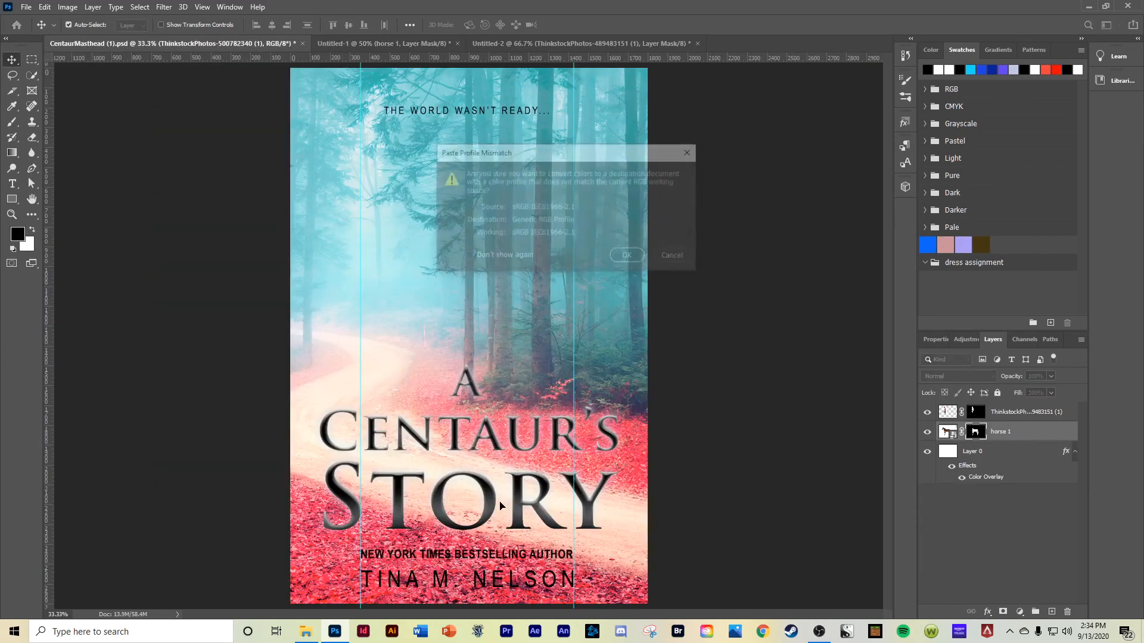
click(631, 254)
drag(496, 492, 459, 383)
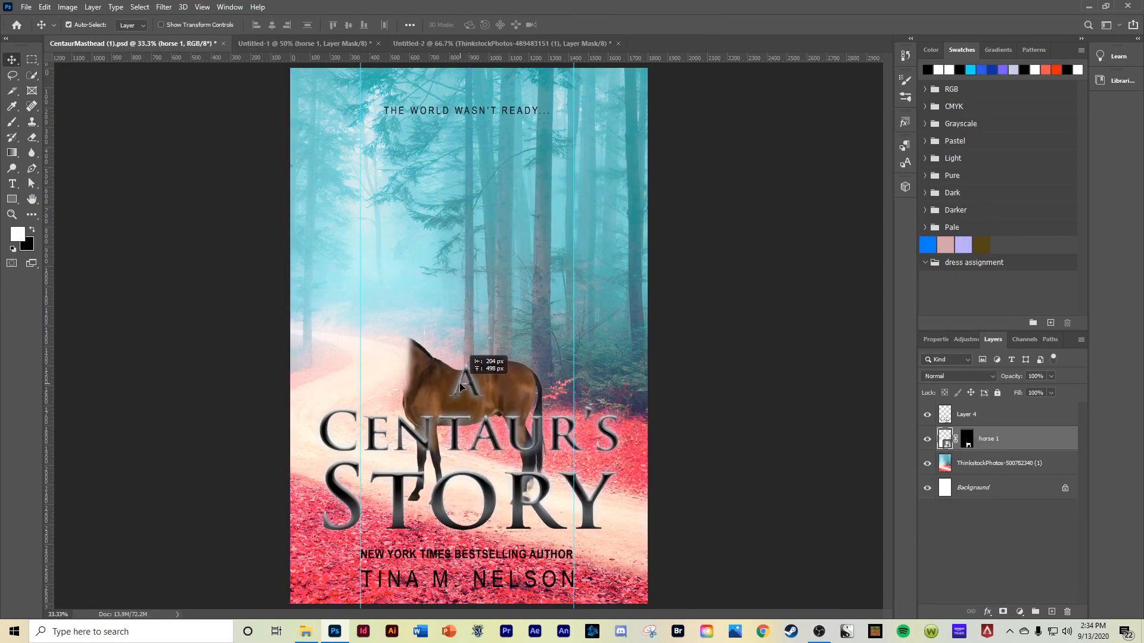
Step: Copy the masked man into the cover with the colour profile conversion, and align his torso with the horse's front
click(281, 45)
drag(375, 244, 396, 366)
click(617, 256)
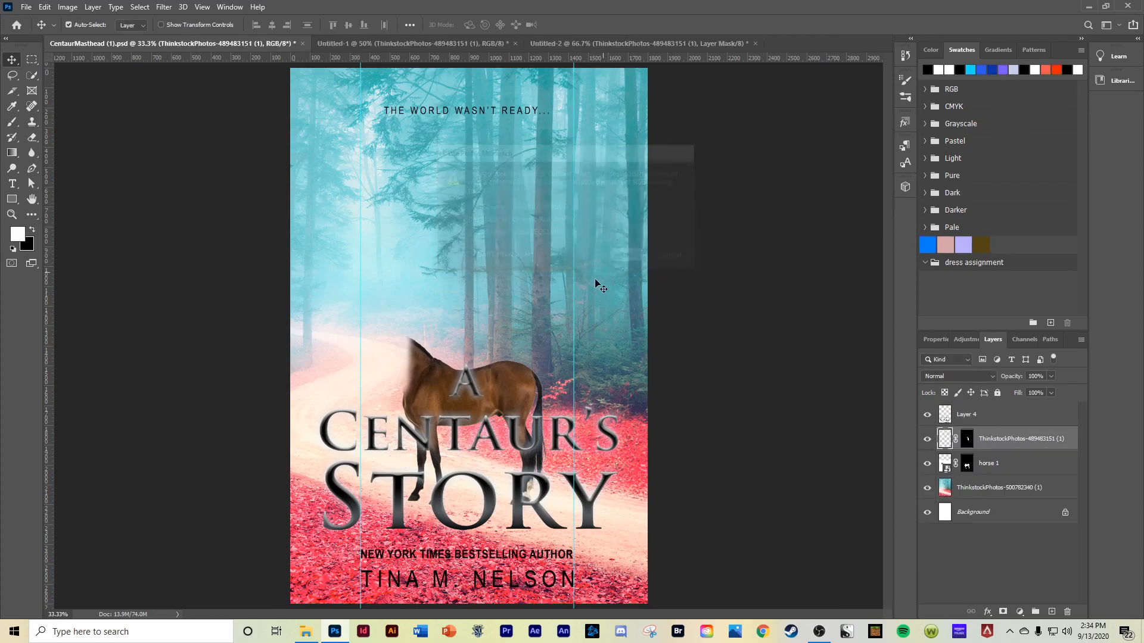
drag(503, 335, 412, 348)
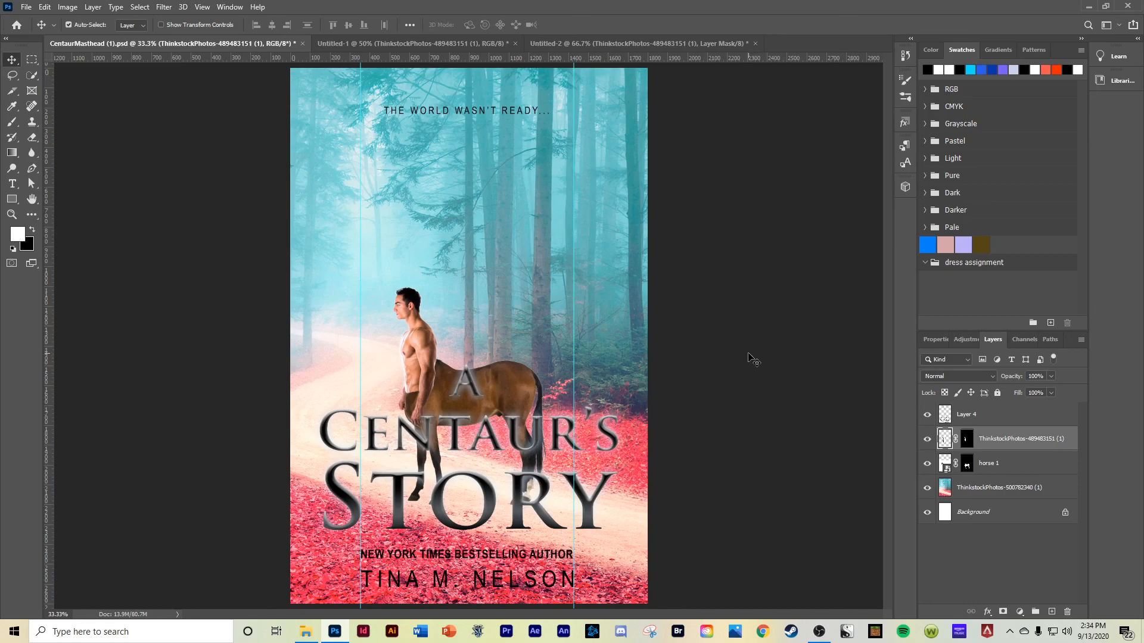
key(alt+Tab)
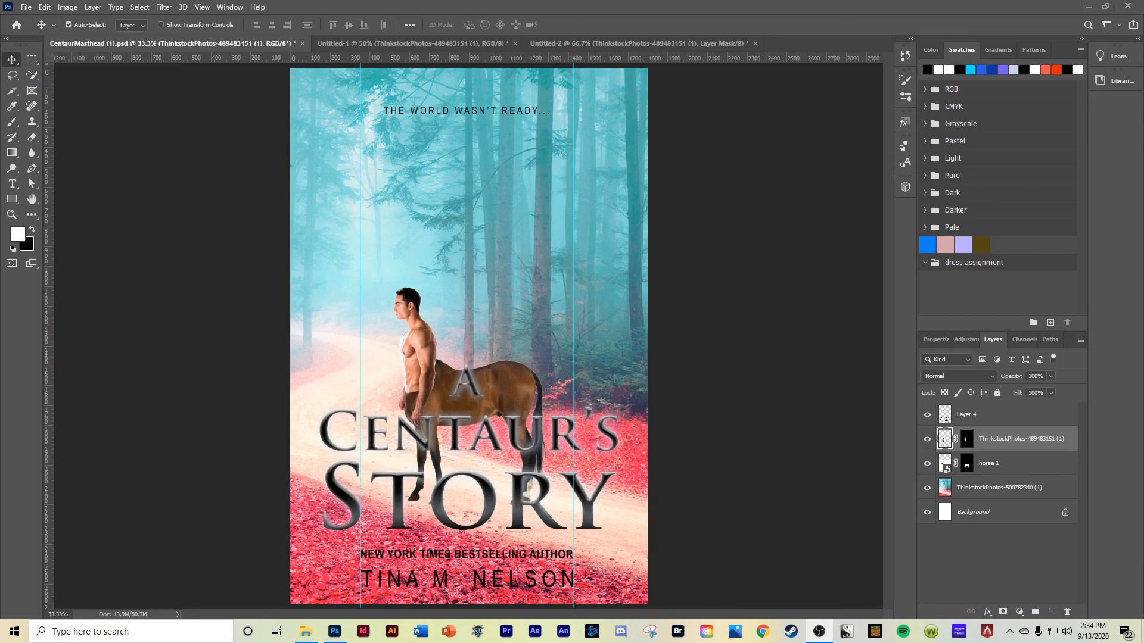